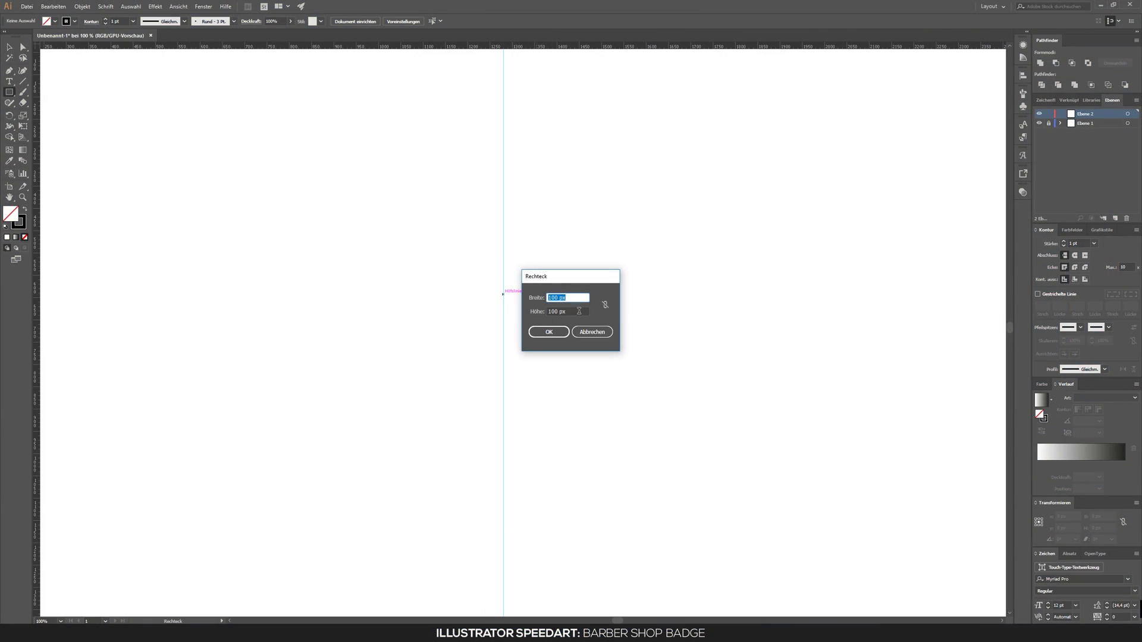
Create a 100×40 px rectangle for the first stripe
triple_click(578, 311)
type("40")
key("Return")
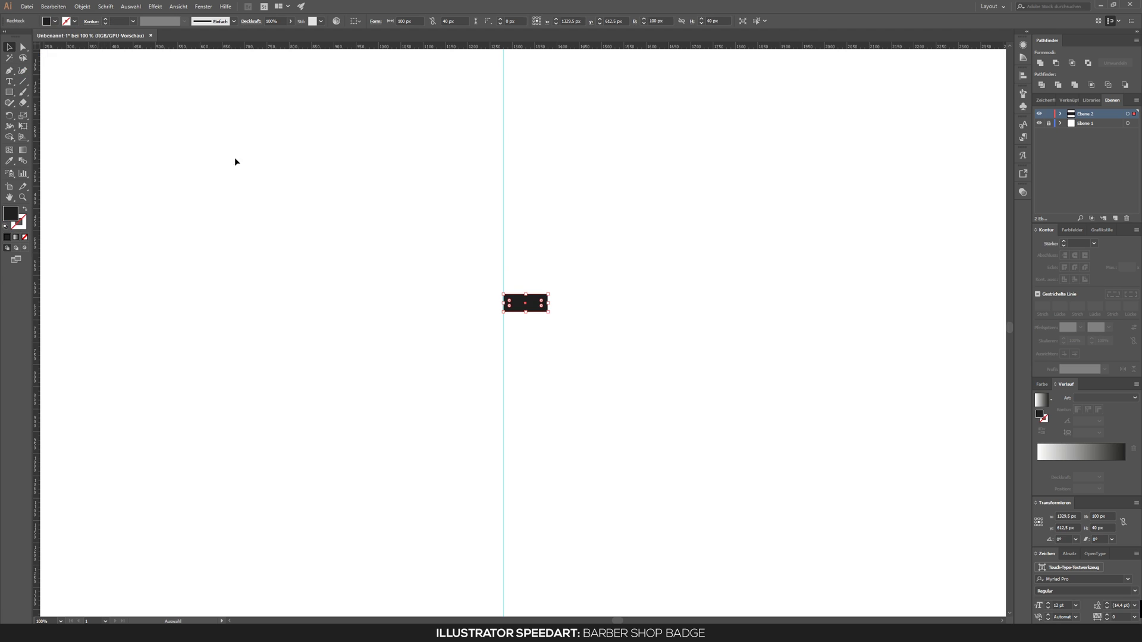
scroll(501, 293, "up", 4, "alt")
Slant the rectangle into a rising parallelogram by lifting its right-hand corner points
left_click(702, 448)
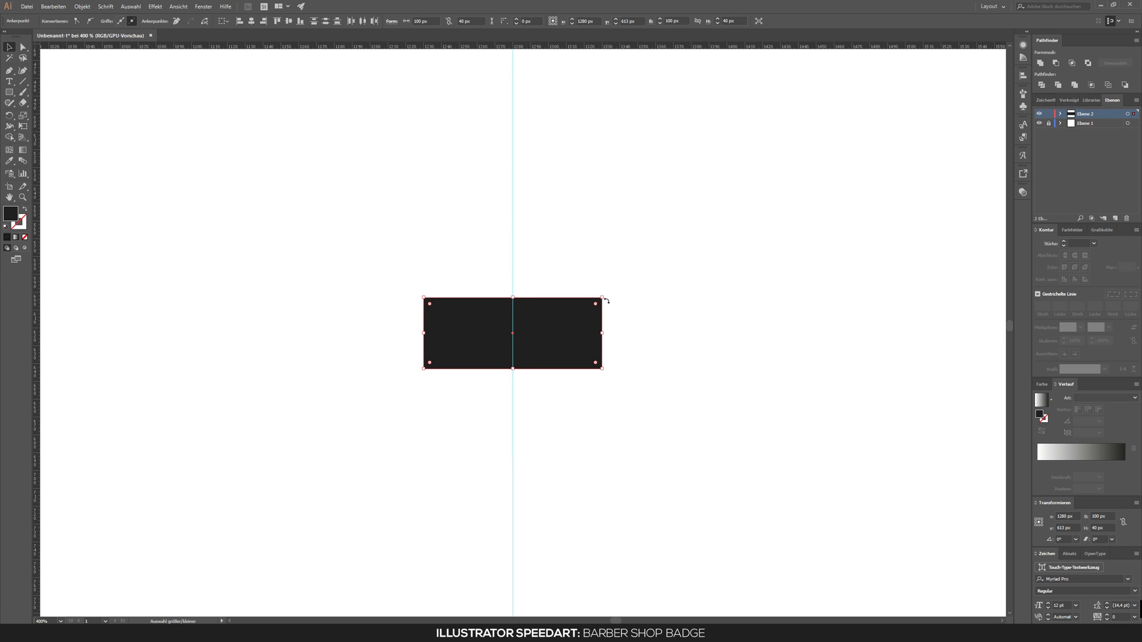
left_click_drag(682, 314, 648, 337)
left_click(567, 322)
left_click_drag(562, 251, 561, 251)
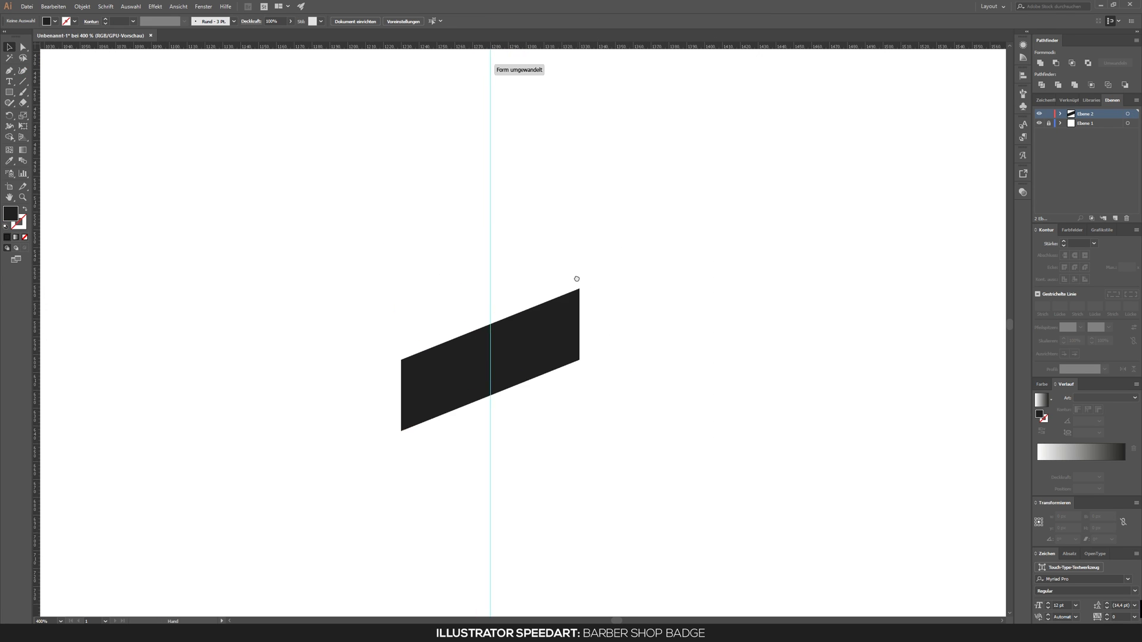
Split a thin sliver off the top of the parallelogram and lift it slightly apart
key("p")
scroll(547, 297, "up", 1)
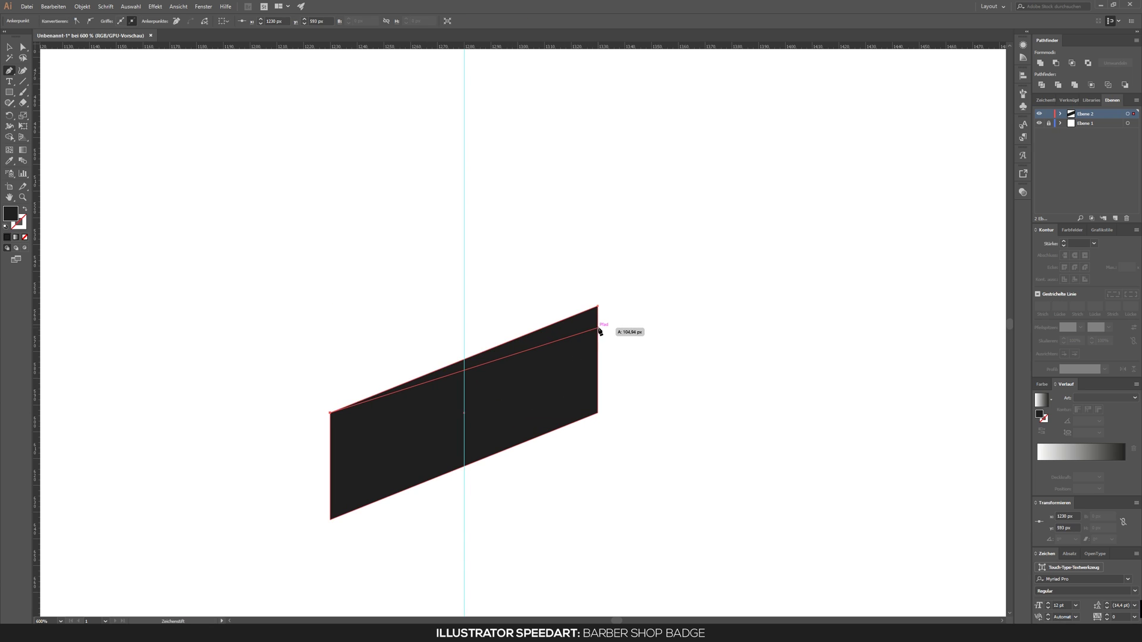
right_click(584, 373)
left_click(601, 417)
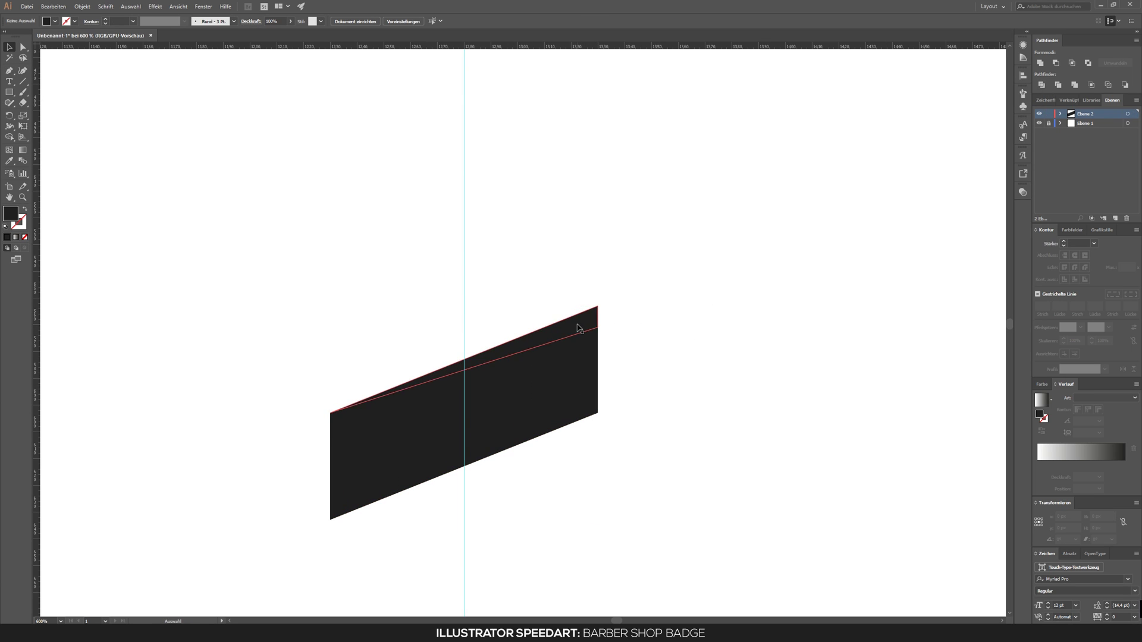
left_click_drag(585, 309, 581, 301)
Duplicate the stripe-and-sliver pair upward into a column of four stripe pairs
scroll(649, 320, "down", 5)
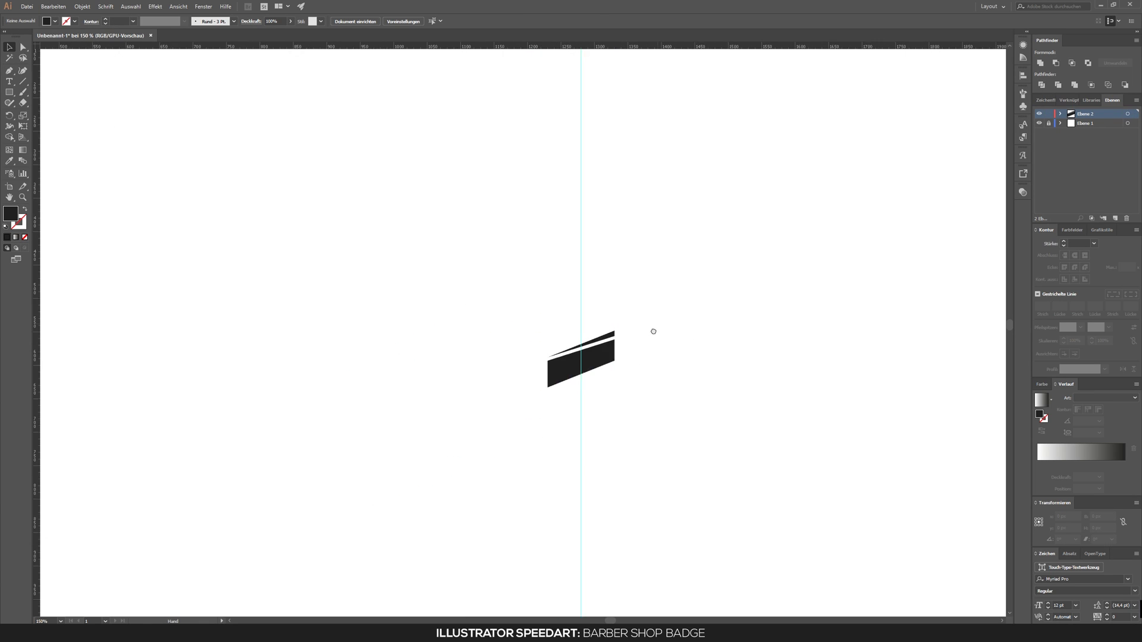
scroll(653, 329, "up", 2)
scroll(617, 356, "up", 1)
left_click(591, 385, "shift")
key("ctrl+c")
key("ctrl+f")
scroll(696, 329, "up", 1)
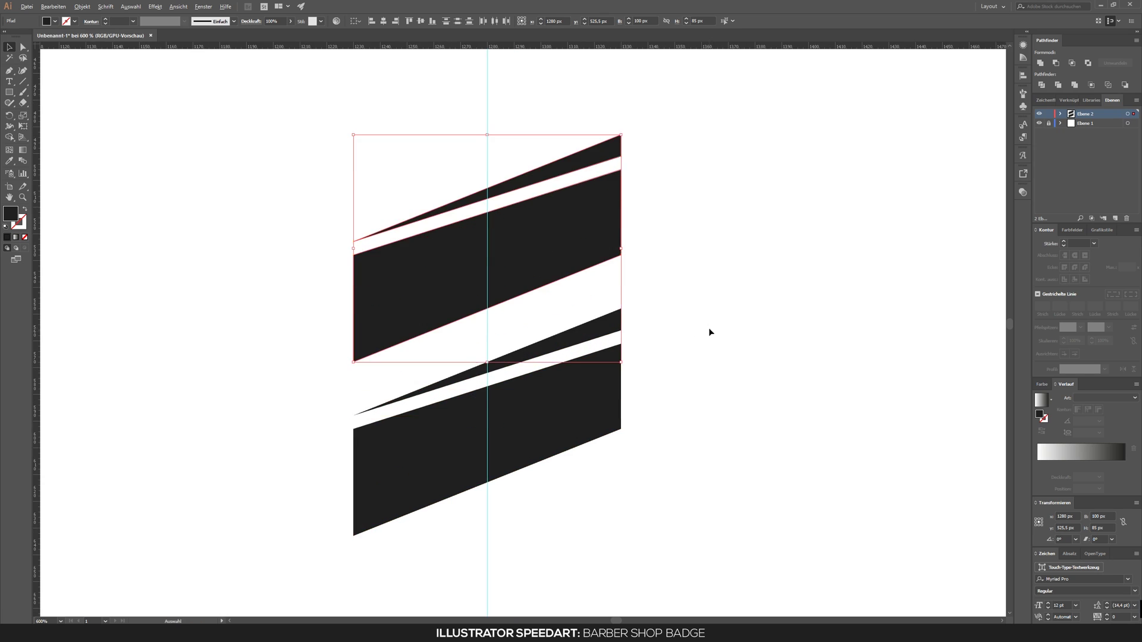
key("shift+Up")
key("shift+Up")
scroll(602, 339, "down", 2)
left_click_drag(599, 331, 597, 255)
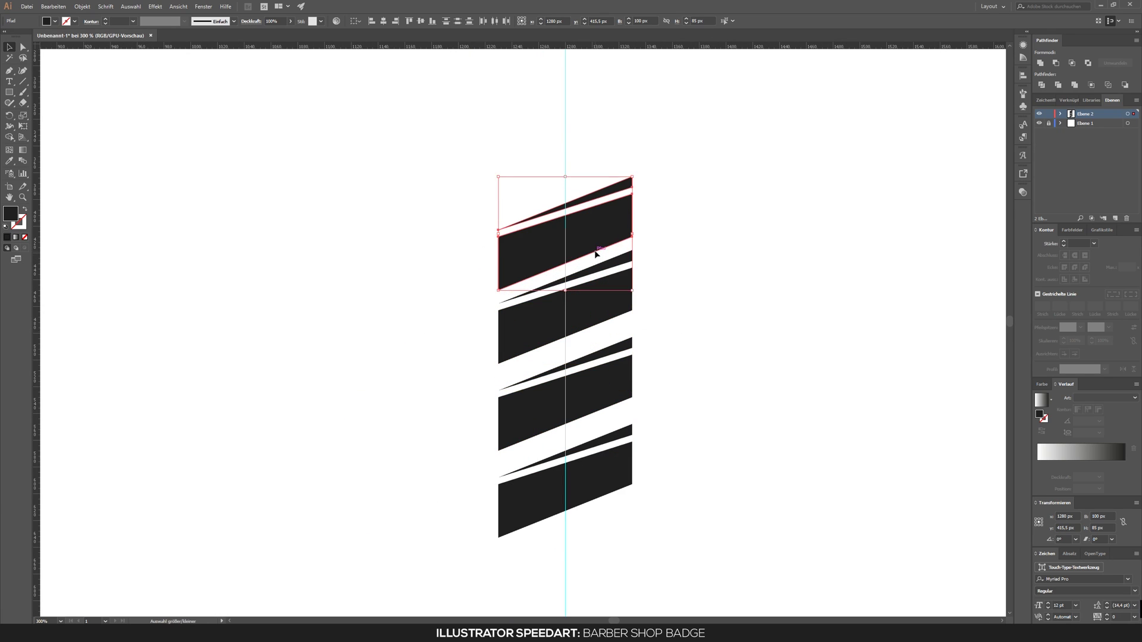
Trim the bottom of the stripe column flat with a rectangle and Minus Front
left_click(654, 361)
scroll(654, 361, "down", 1)
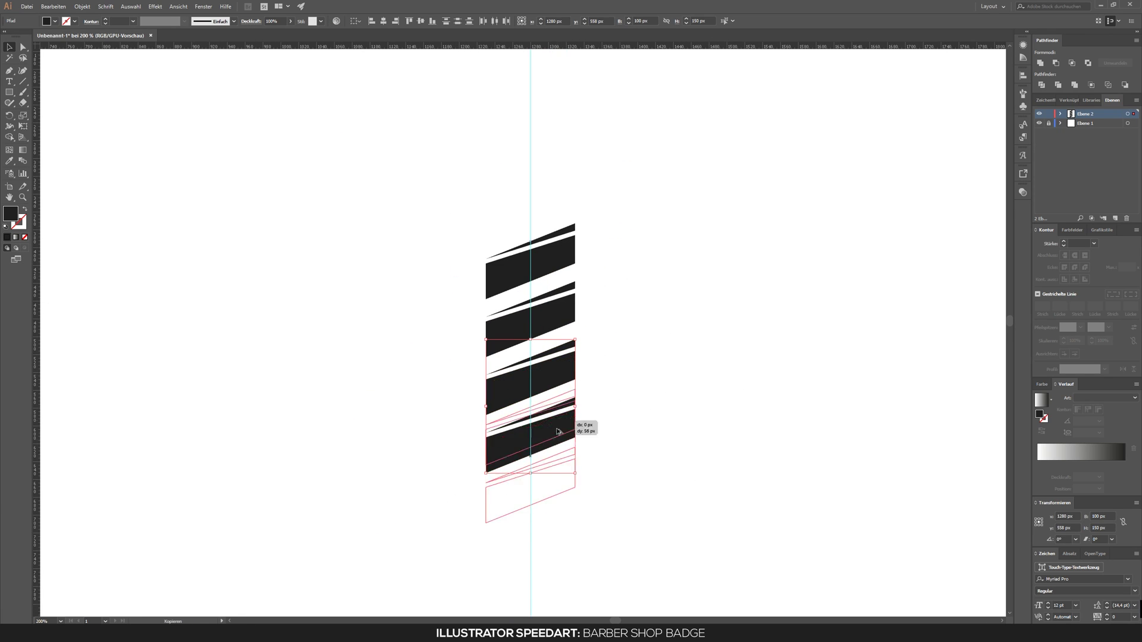
left_click(607, 460)
key("m")
scroll(574, 417, "up", 1)
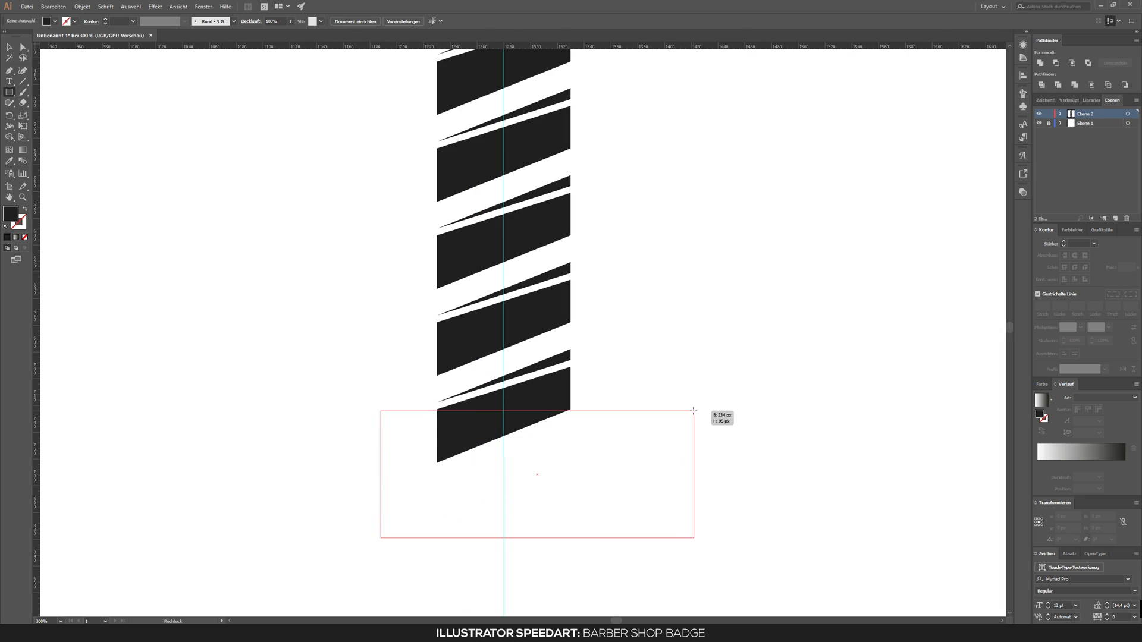
left_click_drag(381, 537, 694, 409)
left_click(1055, 63)
Trim the top of the stripe column flat with another Minus Front rectangle
key("ctrl+shift+a")
scroll(535, 179, "up", 3)
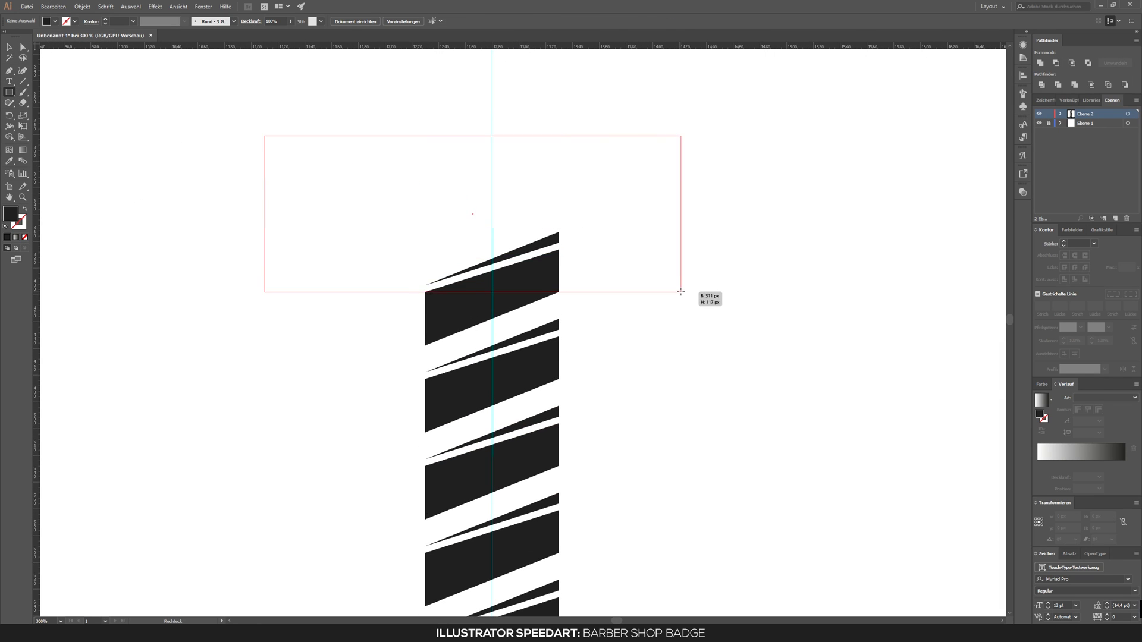
left_click_drag(681, 292, 681, 292)
left_click(1056, 63)
left_click(179, 7)
left_click(262, 327)
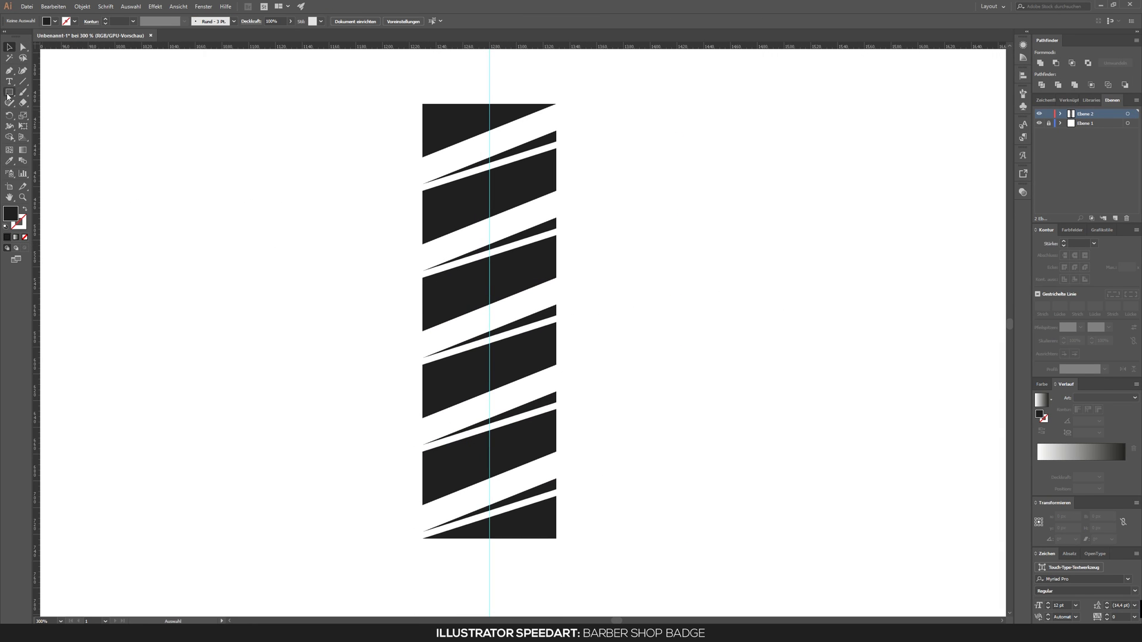
Cover the stripe column with a rectangle and create a larger offset outline of it
left_click_drag(461, 221, 556, 539)
key("v")
left_click(82, 7)
left_click(298, 222)
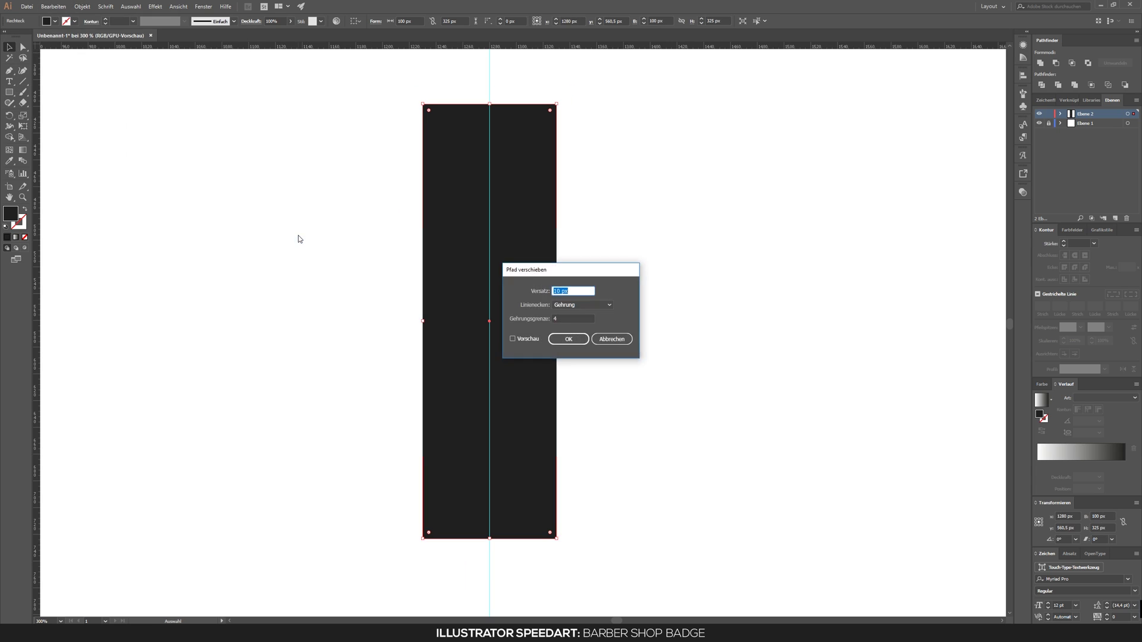
key("Return")
Add a second offset outline so the rectangle forms the pole's frame
left_click(82, 7)
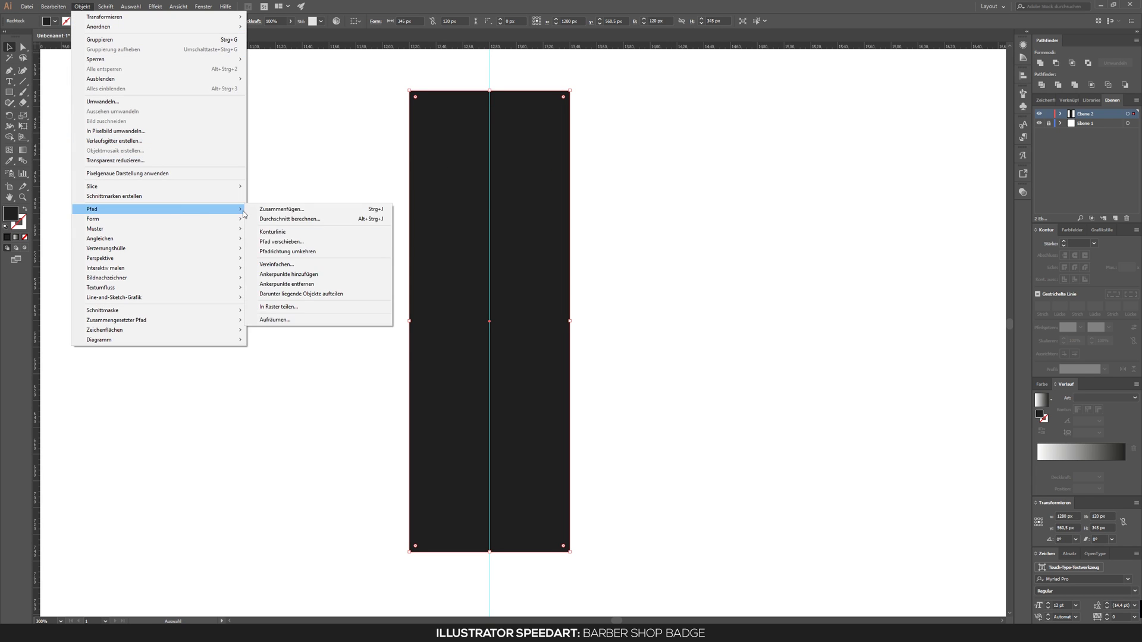
left_click(287, 236)
key("ctrl+minus")
key("ctrl+plus")
key("ctrl+plus")
key("ctrl+plus")
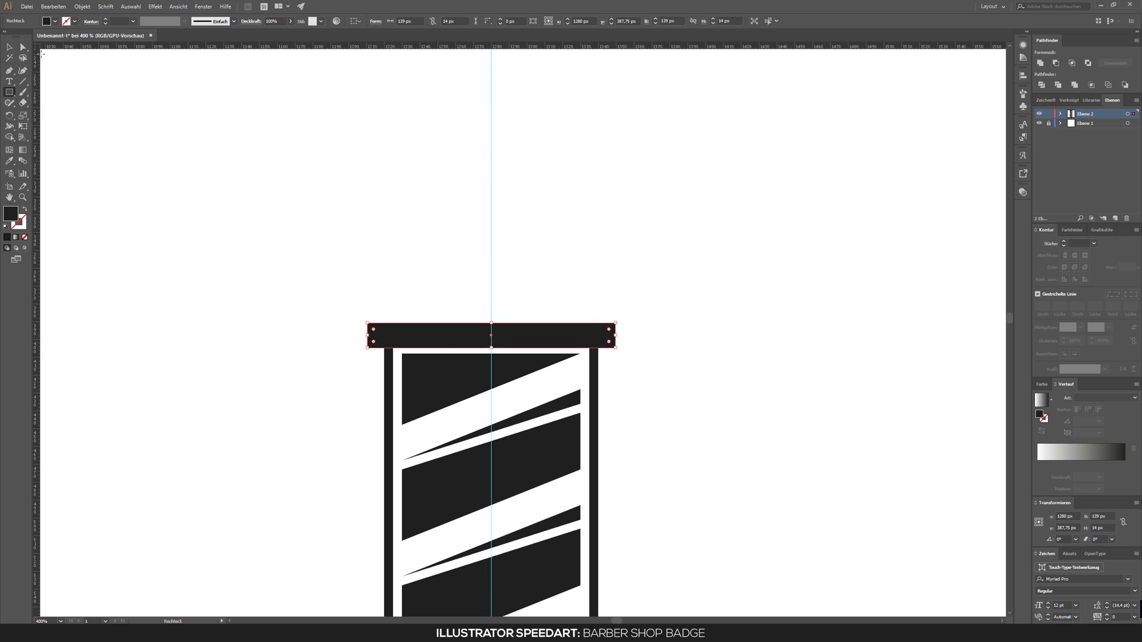
Raise the top bar and duplicate it above, widening the copy to 156.333 px
key("v")
scroll(470, 320, "up", 3)
left_click_drag(479, 355, 479, 320)
scroll(736, 333, "right", 3)
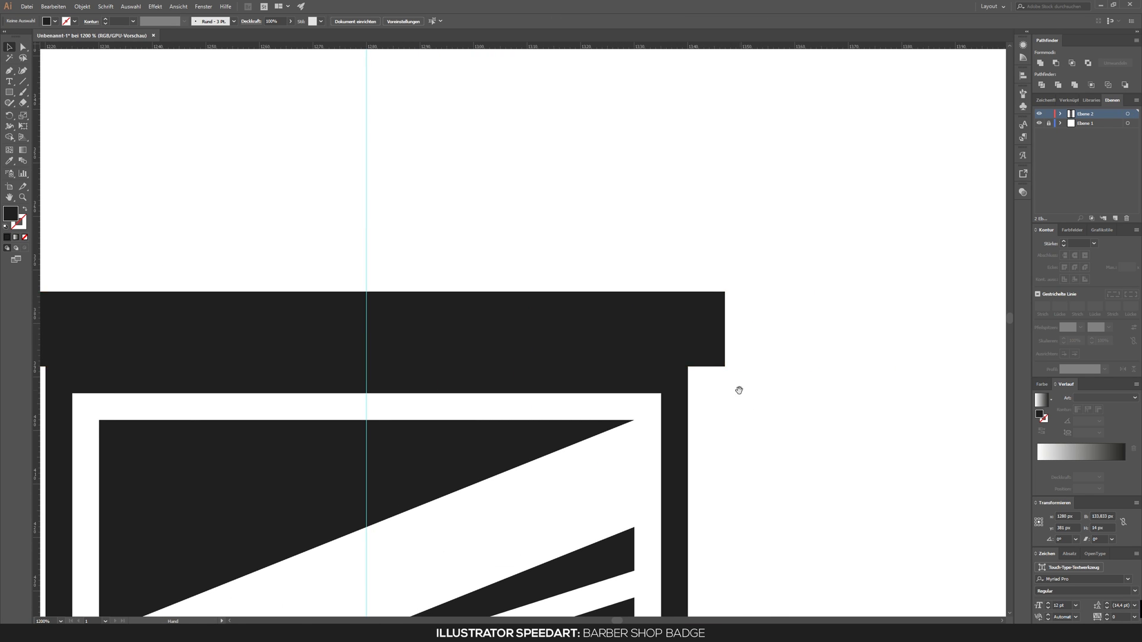
left_click_drag(739, 390, 823, 454)
left_click(526, 376)
left_click_drag(475, 364, 475, 298, "alt")
left_click_drag(809, 331, 863, 334, "alt")
Duplicate the rounded top bar above and make the upper copy narrower and taller
scroll(716, 162, "down", 5)
scroll(650, 355, "up", 3)
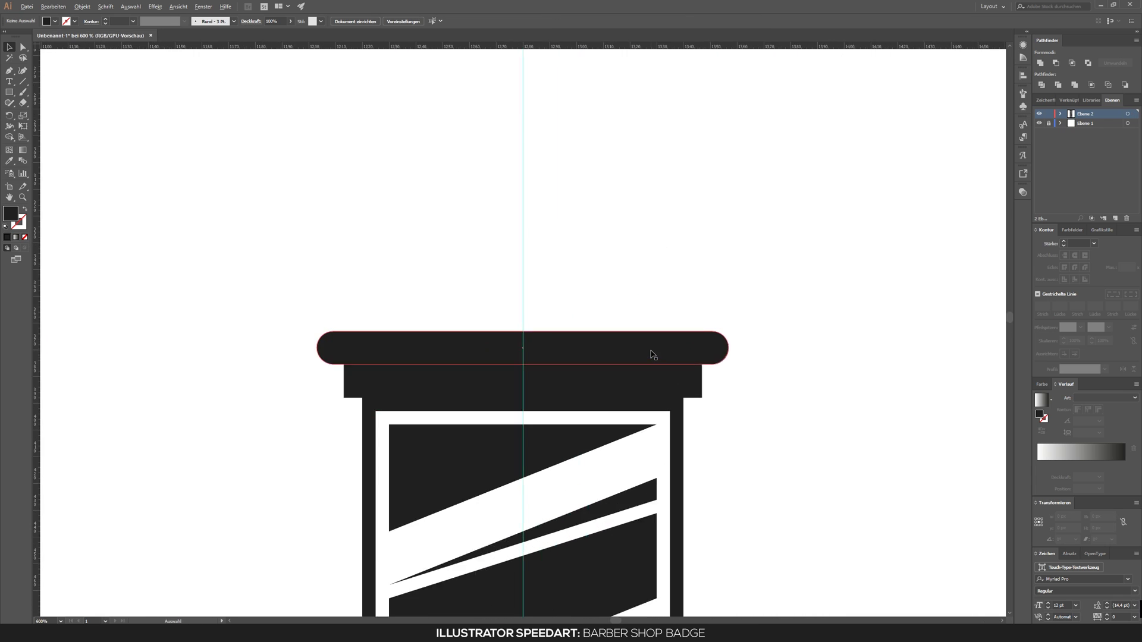
scroll(533, 316, "up", 1)
left_click(532, 319)
left_click(584, 377)
left_click_drag(470, 405, 470, 360, "alt")
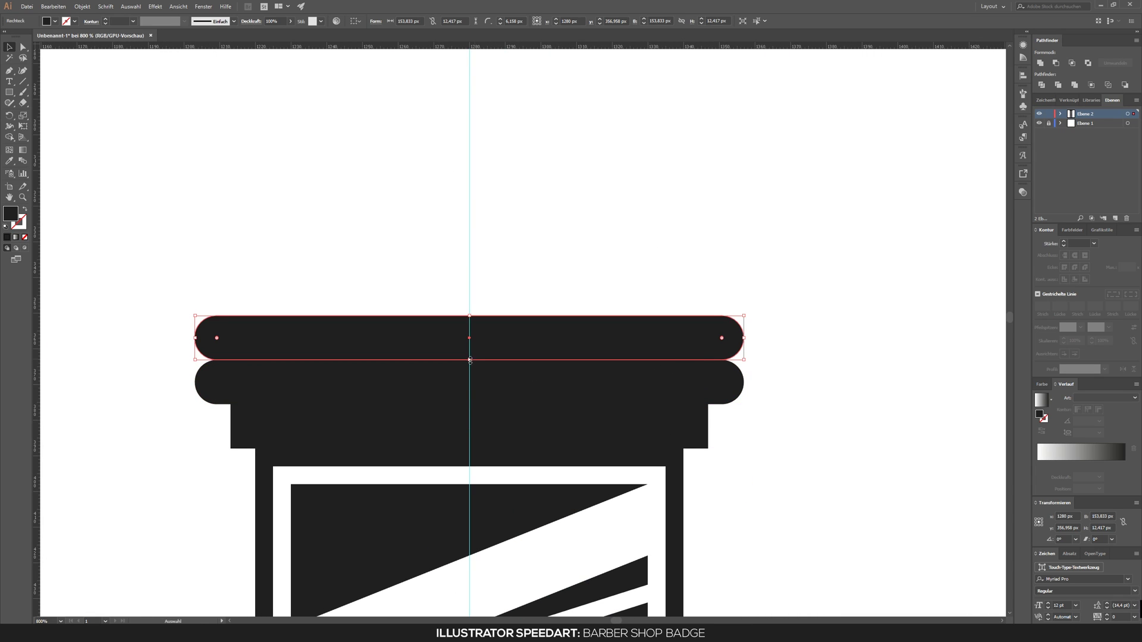
left_click_drag(695, 359, 696, 359)
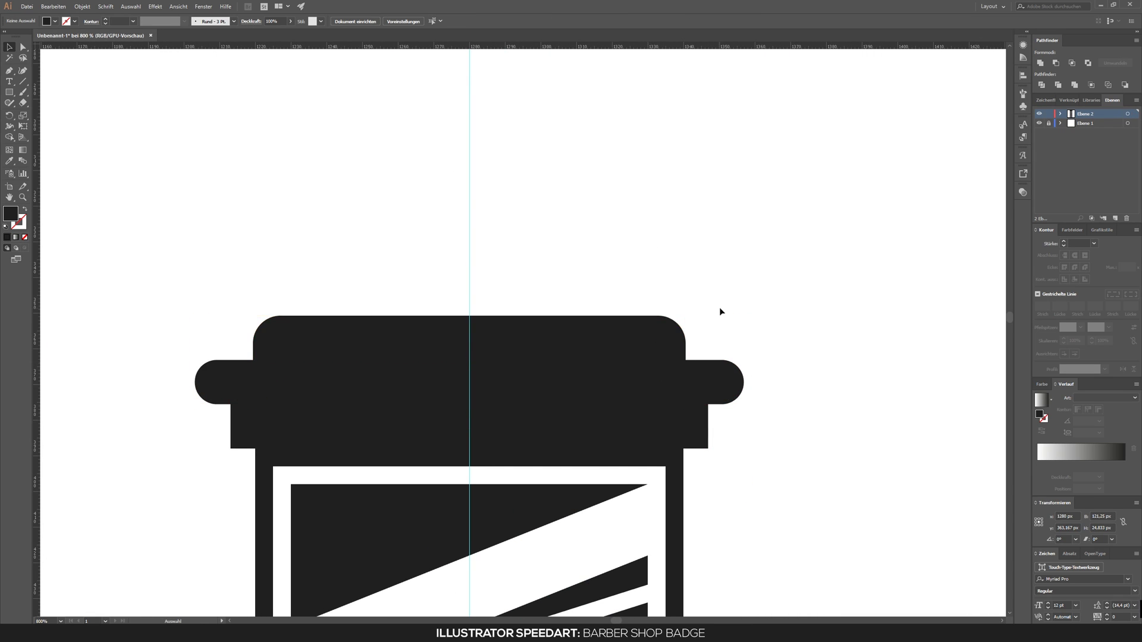
scroll(657, 331, "down", 2)
scroll(637, 352, "up", 1)
Draw a circle with the Ellipse tool for the cap, then deselect it
key("ctrl+shift+a")
left_click(10, 93)
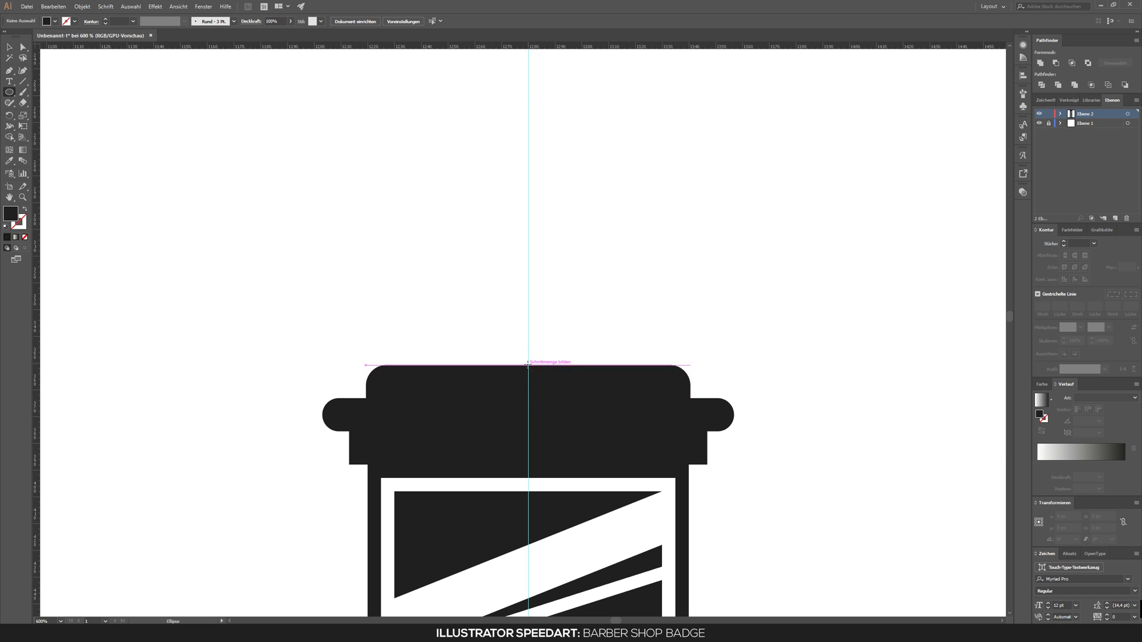
key("v")
key("ctrl+shift+a")
scroll(558, 396, "up", 2)
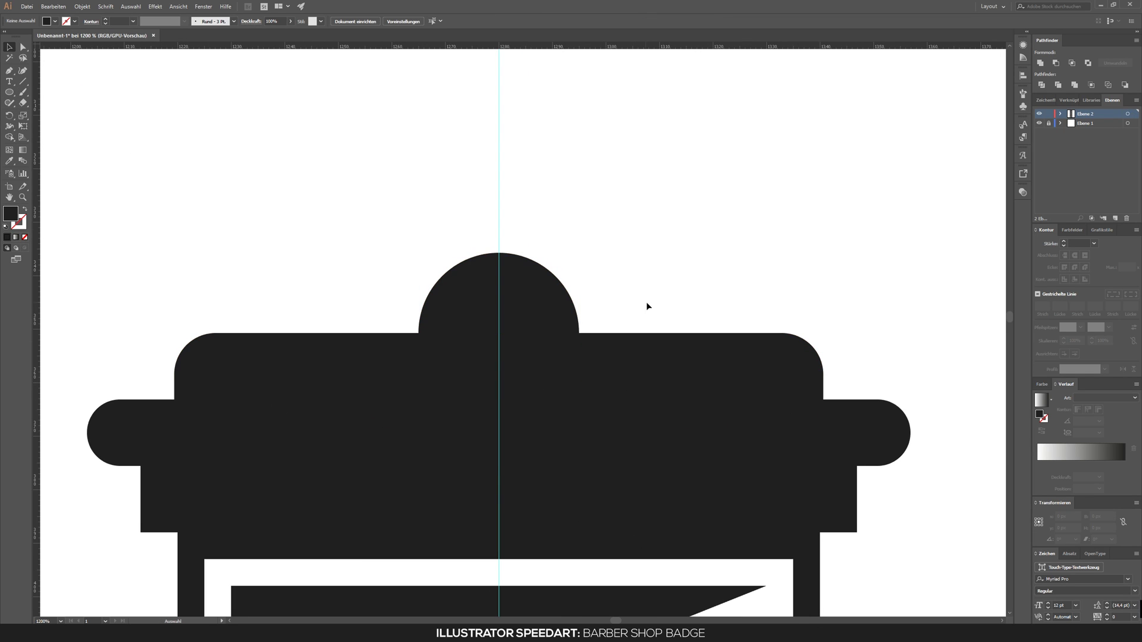
Ungroup the cap shapes and select the bar and side-bar pieces
right_click(650, 359)
left_click(684, 438)
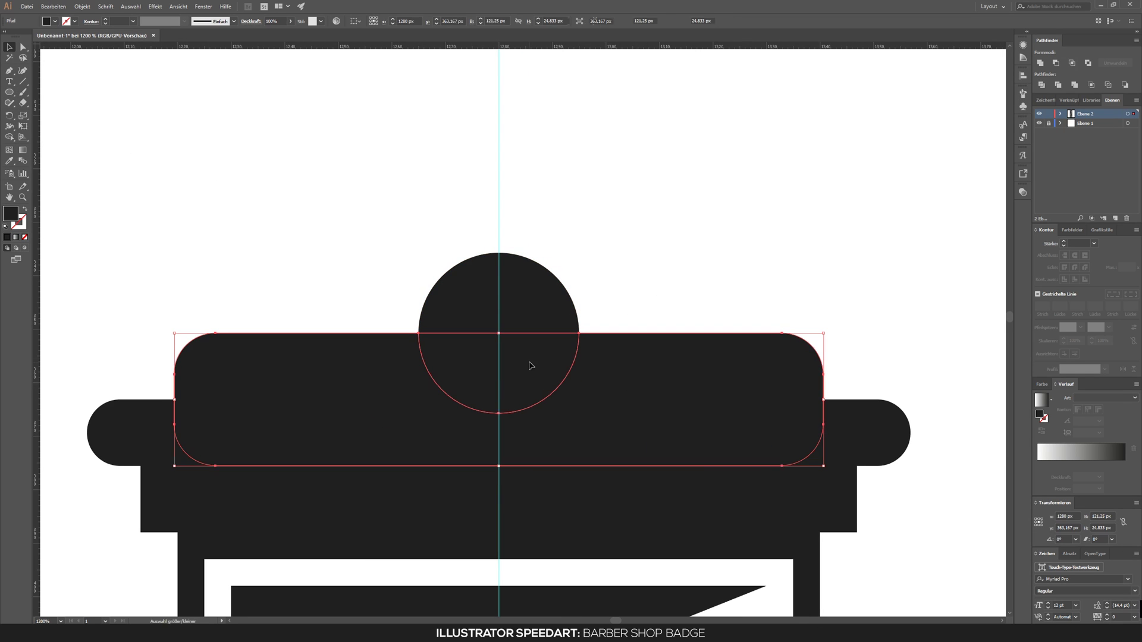
left_click(546, 296)
right_click(785, 380)
left_click(843, 440)
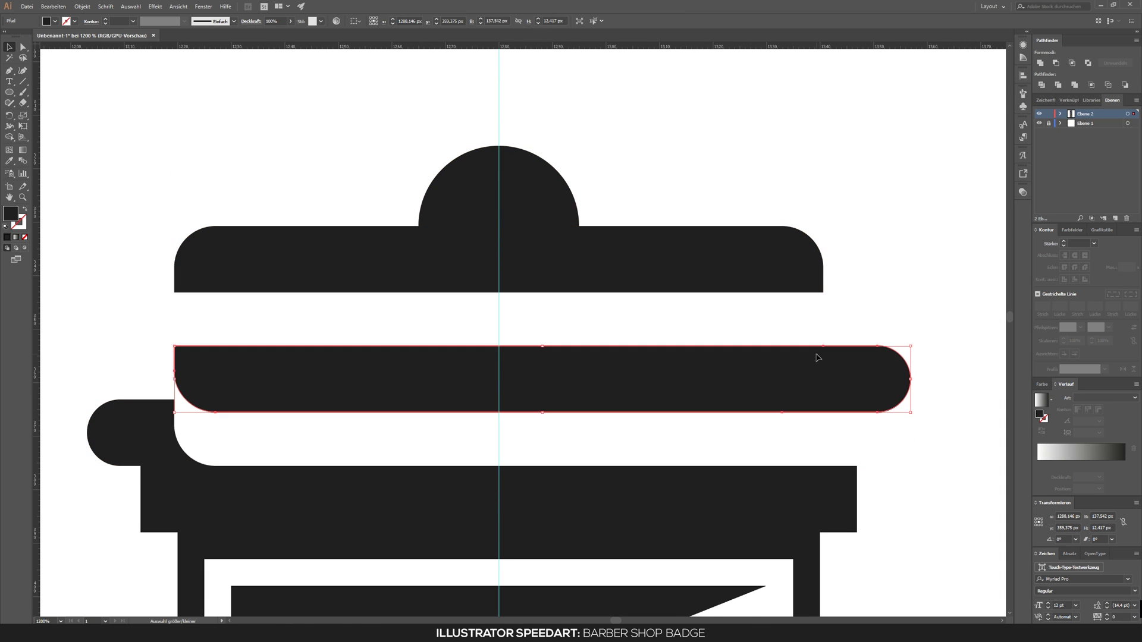
scroll(133, 229, "down", 3)
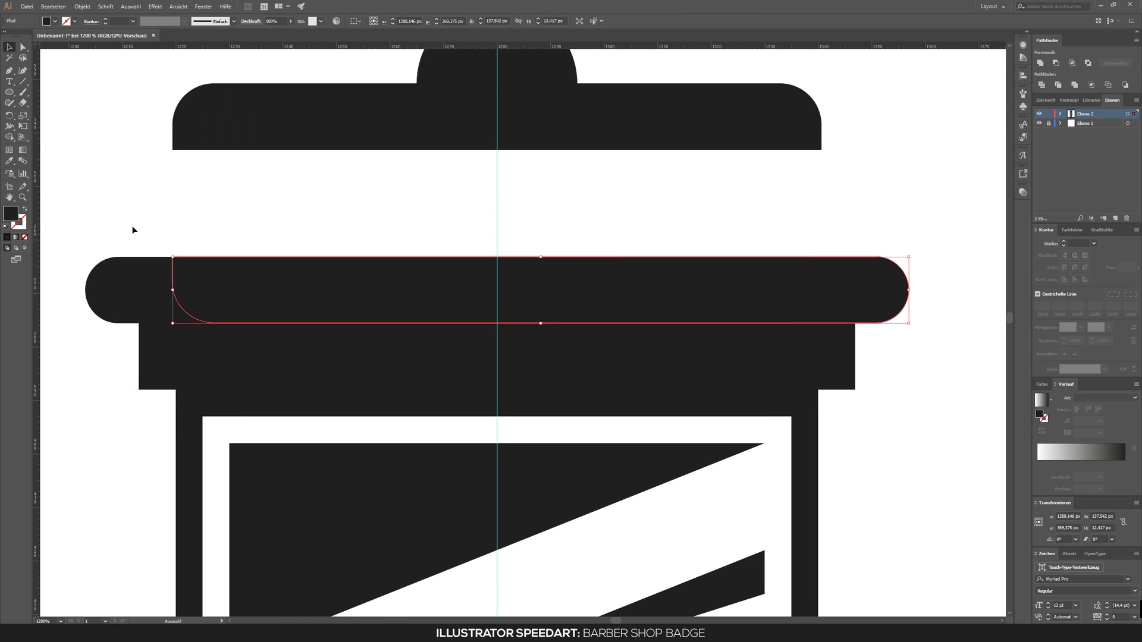
Nudge the cap pieces and stack the rounded bar and semicircle onto the pill
key("shift+Up")
left_click(388, 353)
key("Up")
key("Up")
key("Up")
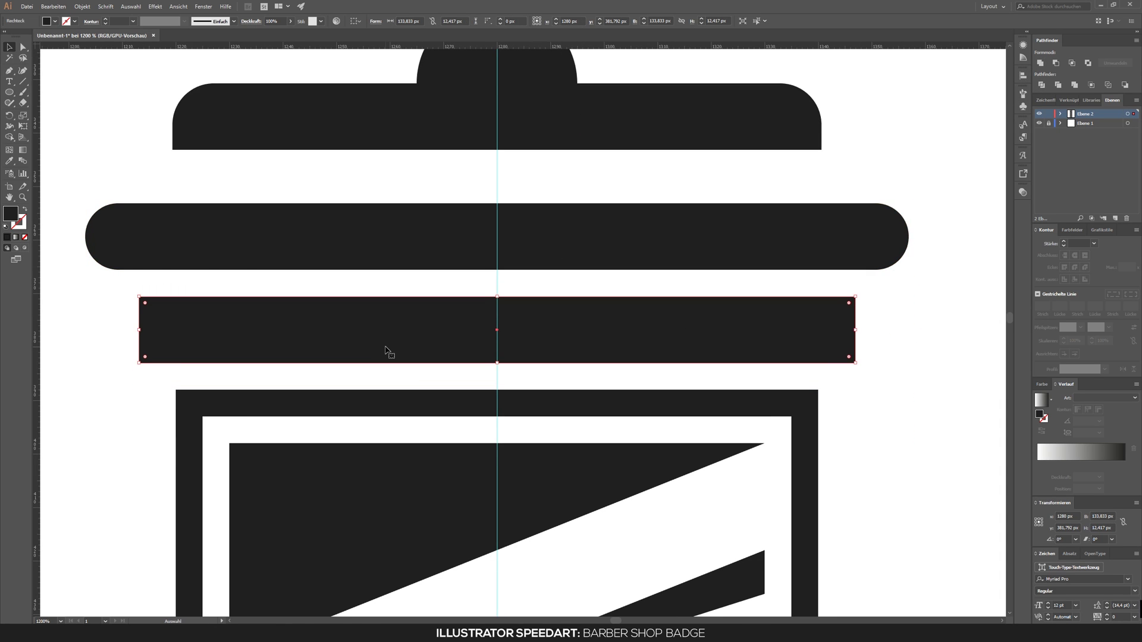
left_click(427, 265)
mouse_move(438, 253)
left_mouse_down()
mouse_move(461, 376)
mouse_move(426, 277)
left_mouse_up()
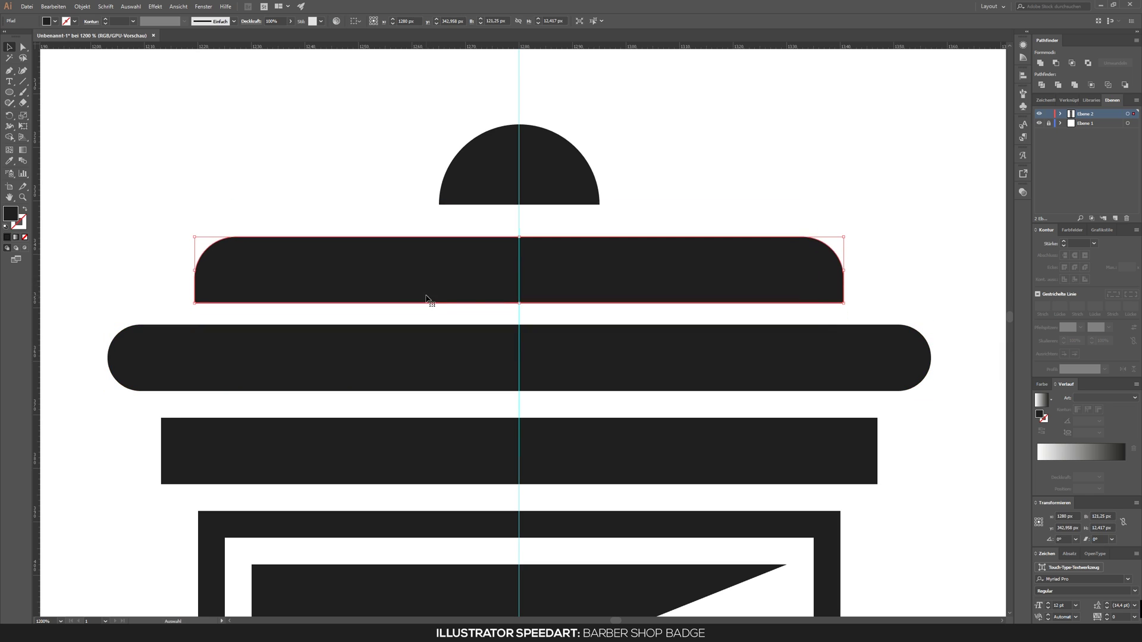
left_click_drag(457, 184, 457, 209)
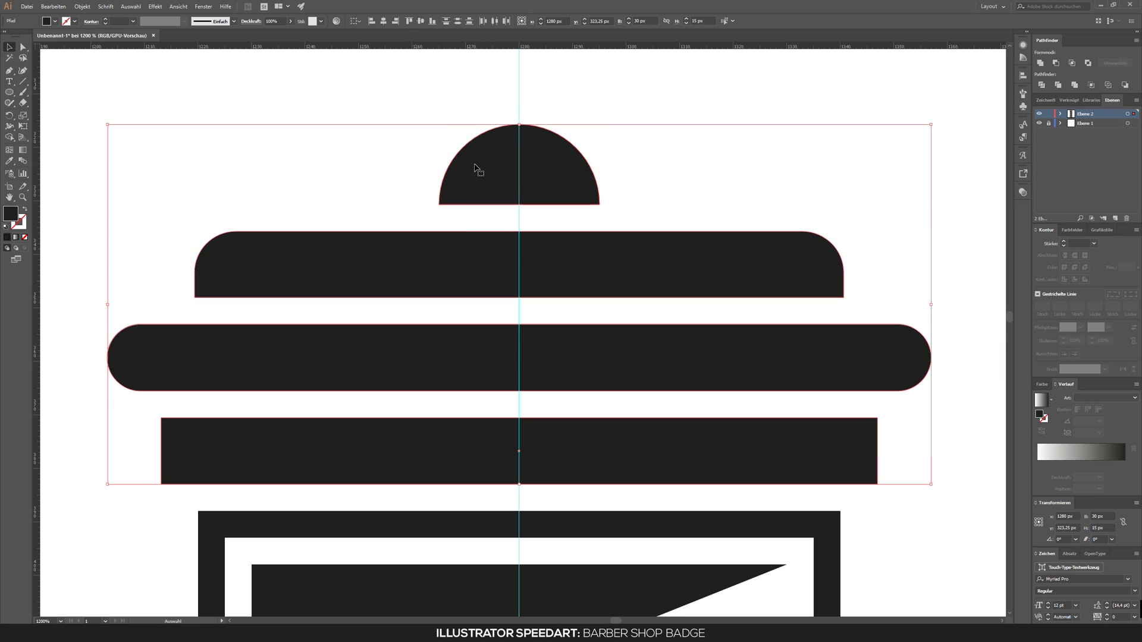
Copy the top cap, rotated 180°, to the bottom end of the pole
key("ctrl+1")
scroll(584, 357, "up", 5)
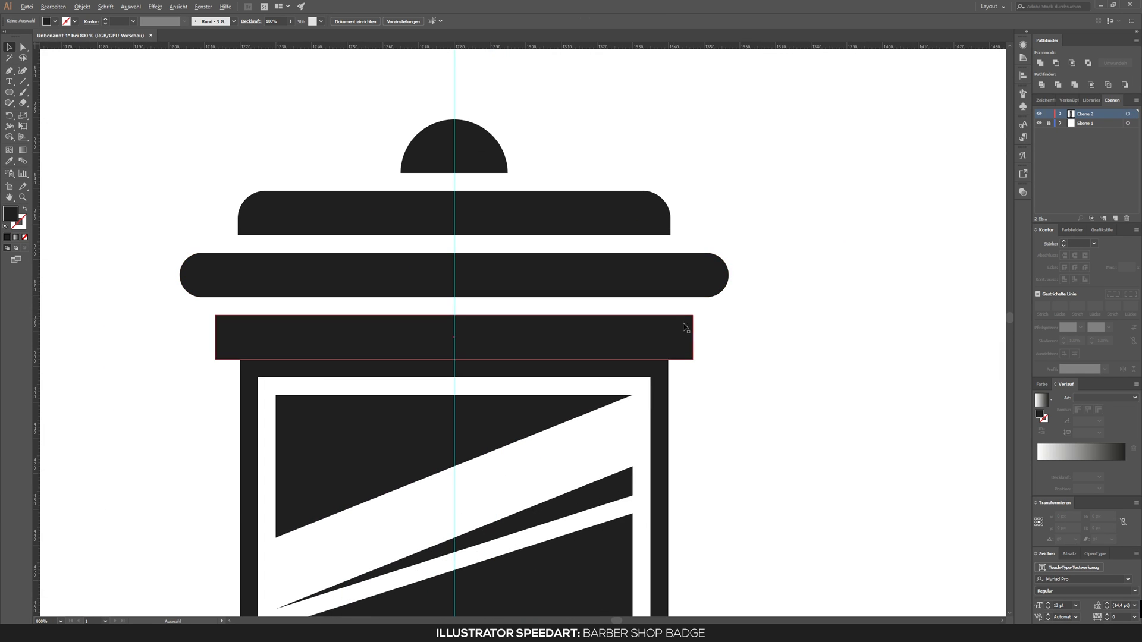
left_click(540, 297)
scroll(535, 301, "down", 3)
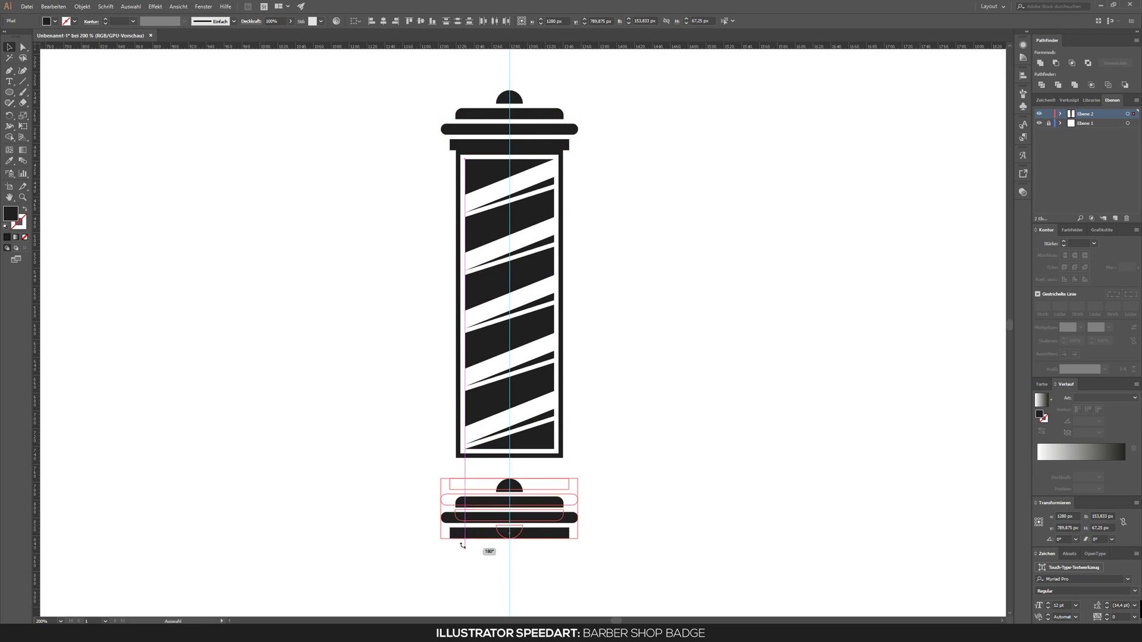
scroll(530, 331, "up", 3)
key("ctrl+1")
left_click(632, 494)
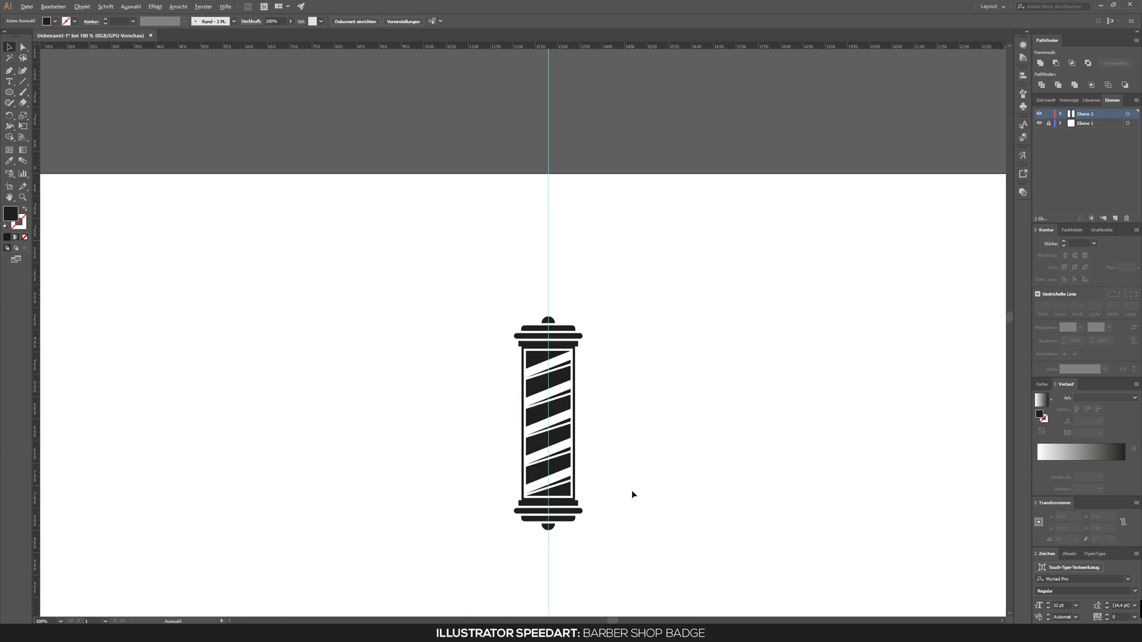
Select the whole barber pole and centre it on the artboard
scroll(590, 372, "down", 1)
scroll(483, 271, "up", 1)
key("ctrl+a")
left_click_drag(537, 334, 537, 322)
scroll(537, 333, "down", 1)
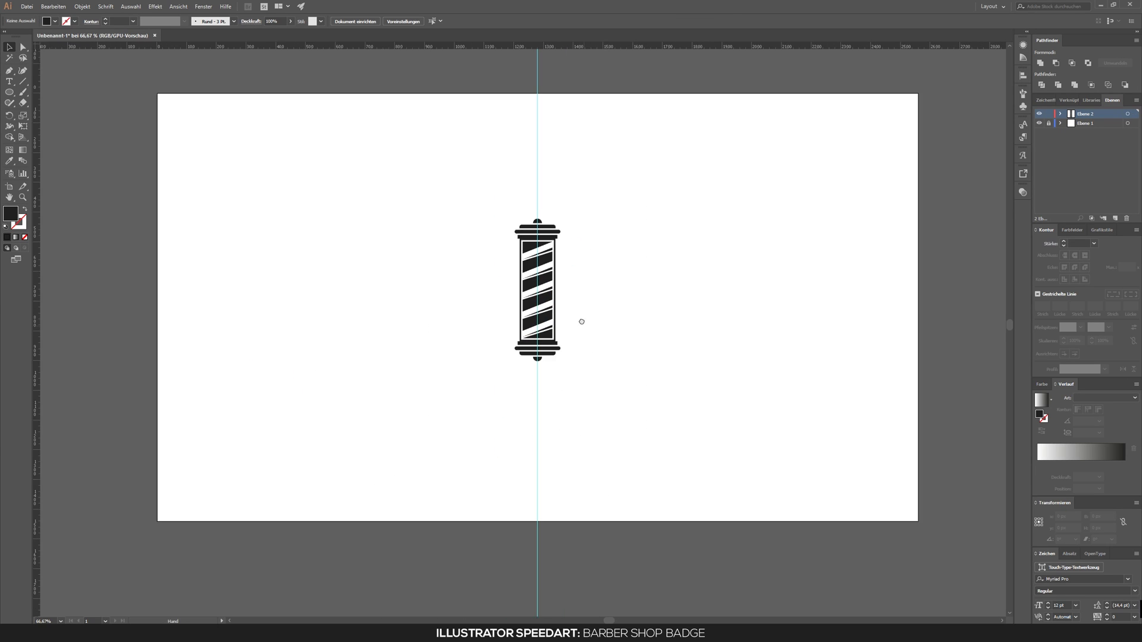
scroll(556, 271, "up", 3)
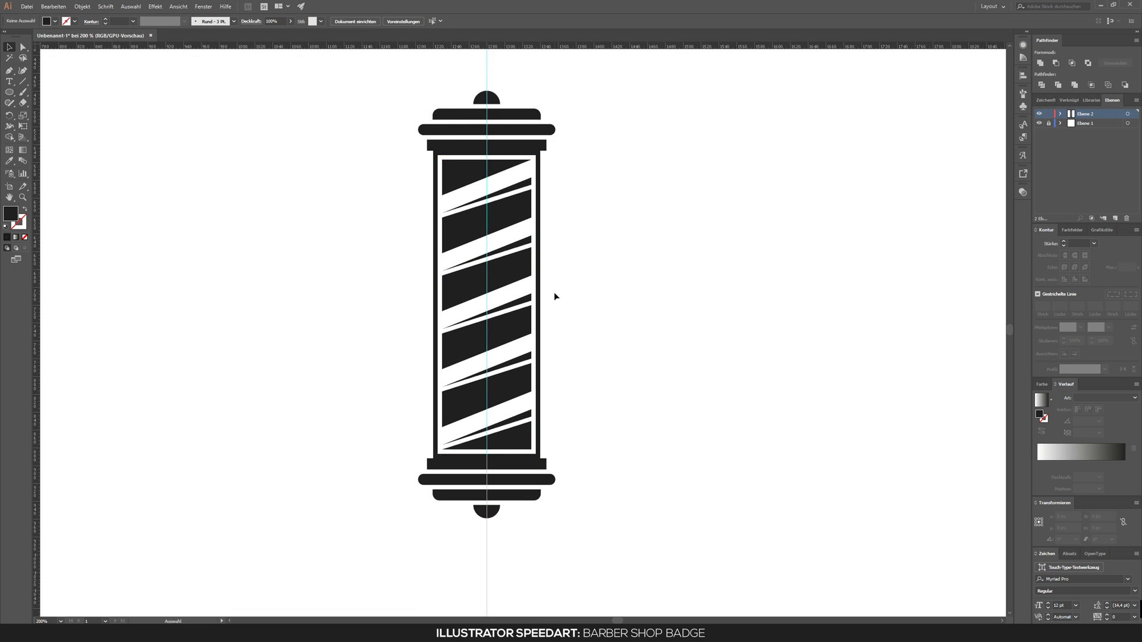
Draw a 340 px circle centred on the pole and swap it to a 10 pt outline ring
key("l")
left_click_drag(638, 242, 638, 242)
key("v")
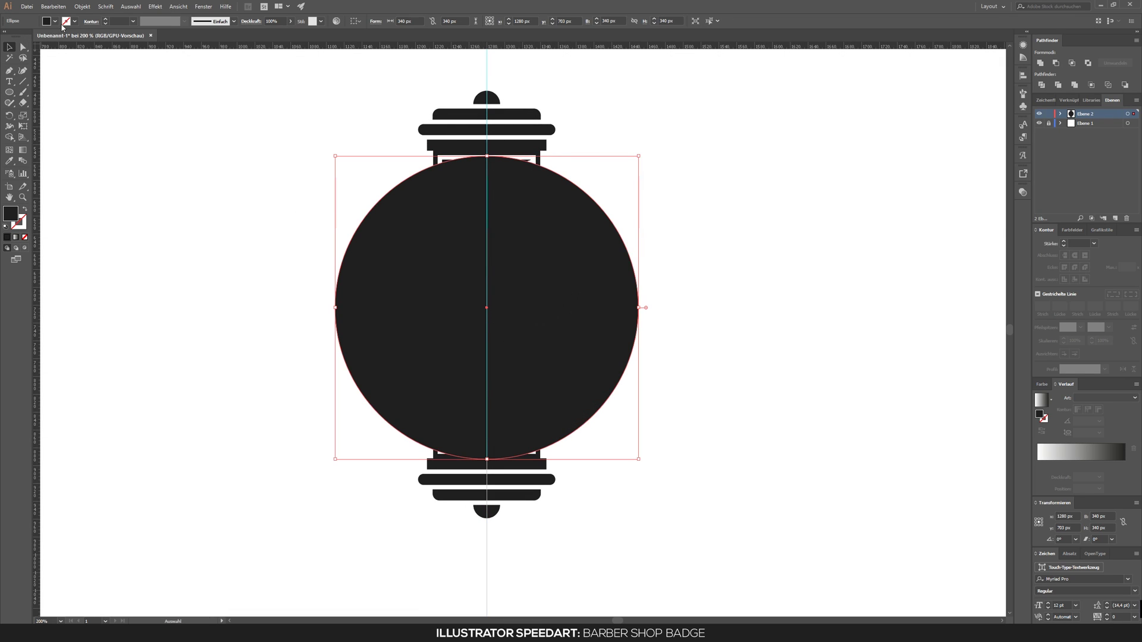
key("shift+x")
key("ctrl+plus")
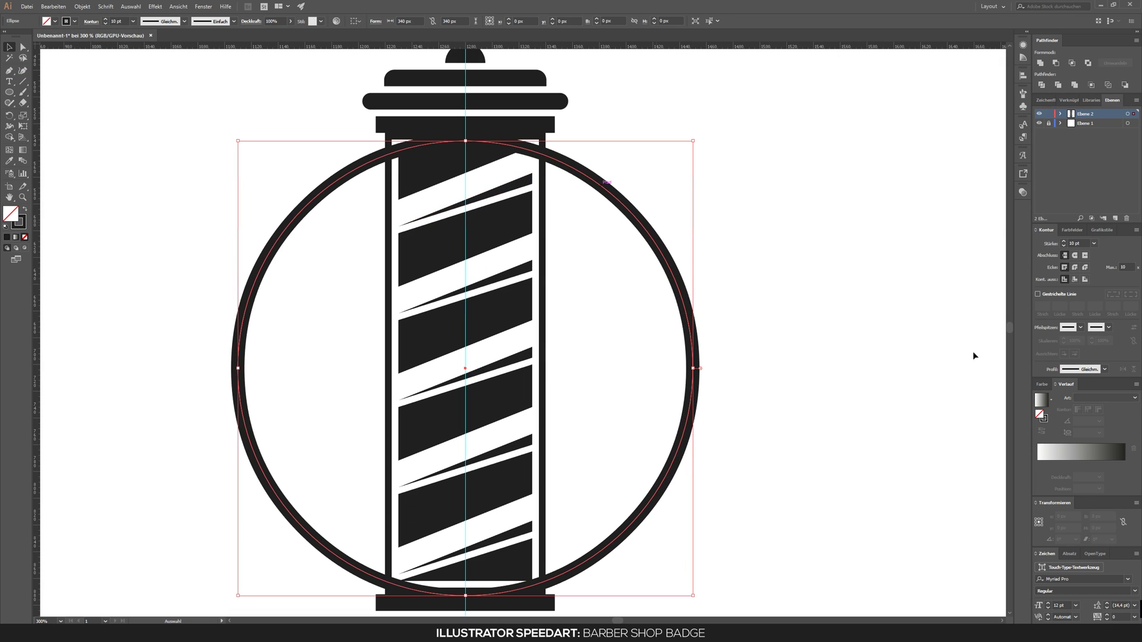
left_click_drag(559, 164, 559, 163)
scroll(670, 459, "down", 5)
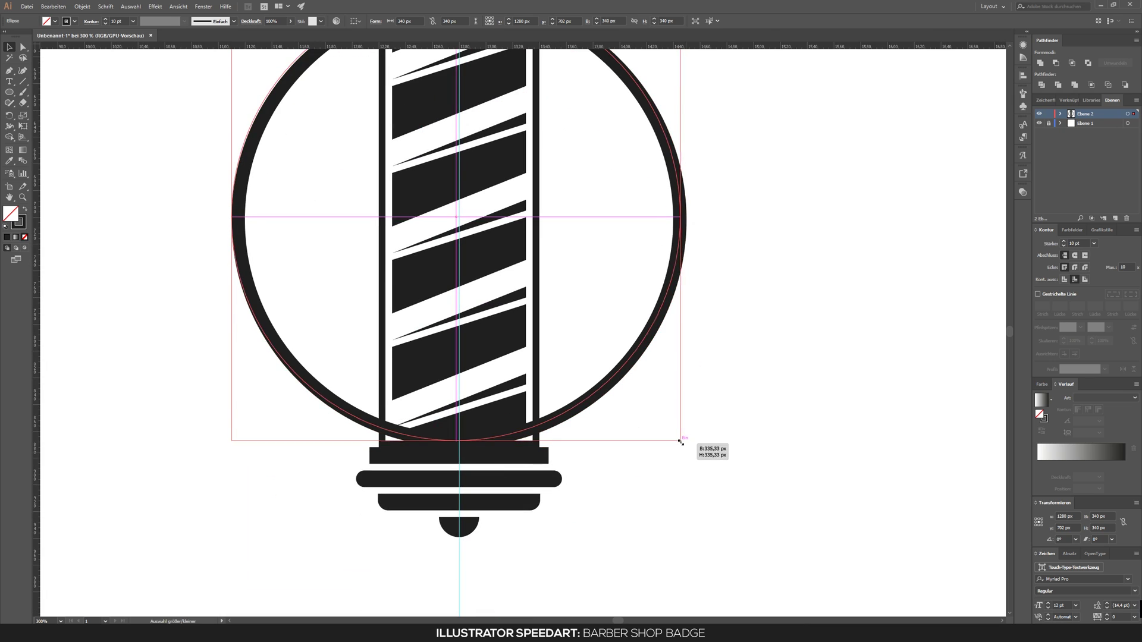
left_click_drag(681, 442, 681, 442)
scroll(624, 319, "up", 5)
Send the ring behind the pole and paste a thinner 5 pt copy in place
right_click(645, 236)
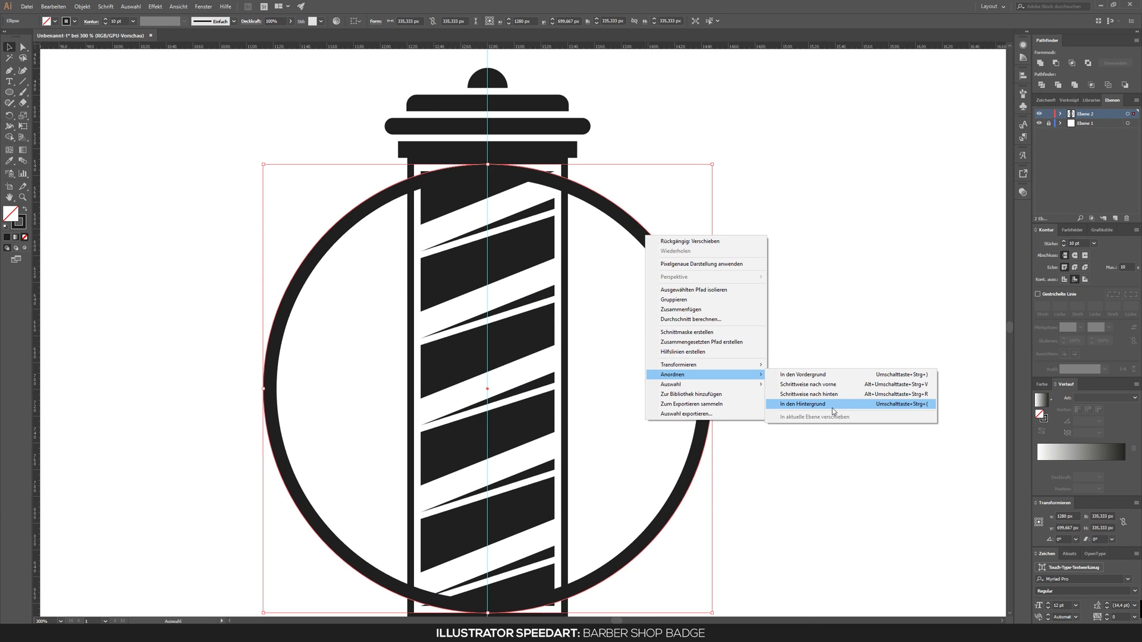
left_click(833, 403)
left_click(53, 6)
left_click(84, 83)
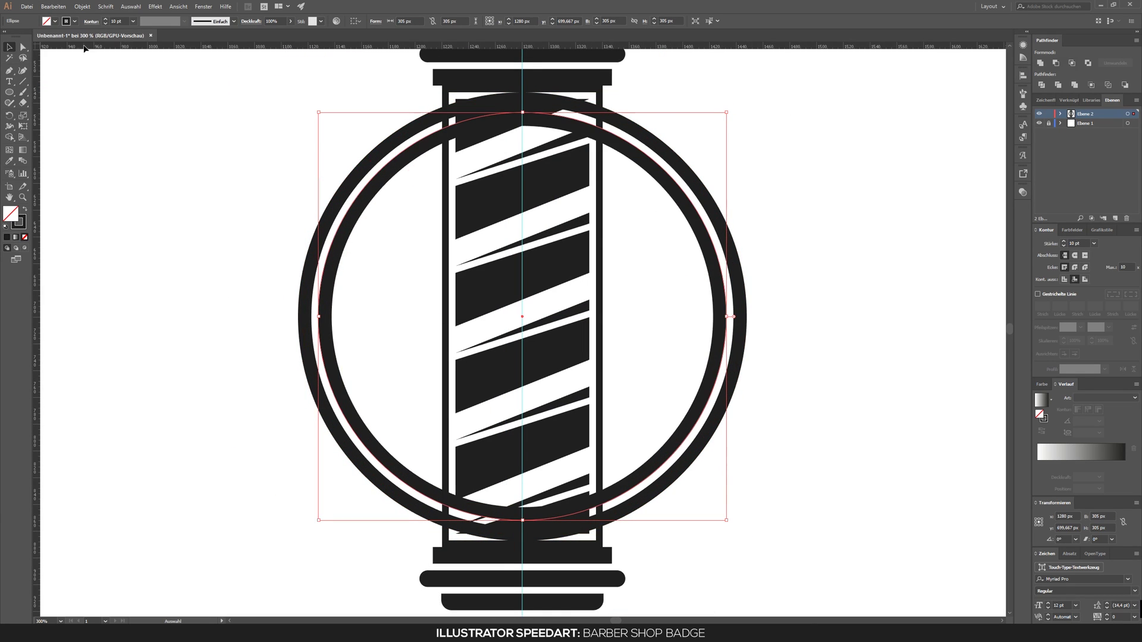
double_click(115, 21)
type("5")
key("Return")
Convert both ring strokes into filled shapes with Outline Stroke
key("ctrl+a")
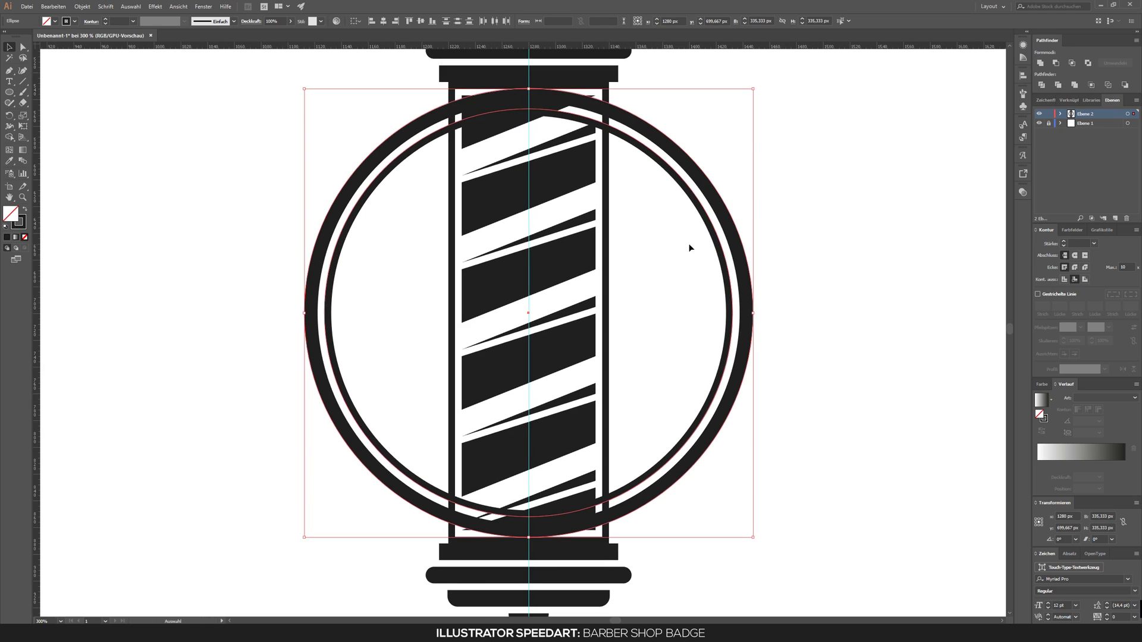
left_click(82, 7)
left_click(119, 110)
left_click_drag(640, 275, 628, 265)
Intersect a rectangle with the rings and send the arched result behind the stripes
left_click(9, 92)
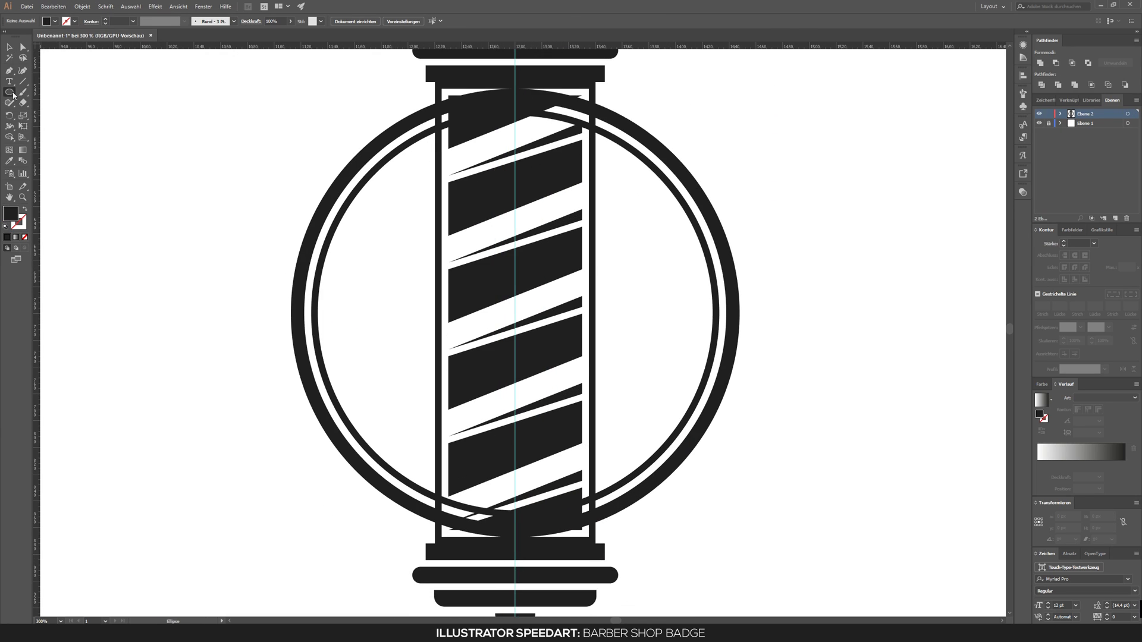
left_click_drag(593, 544, 596, 543)
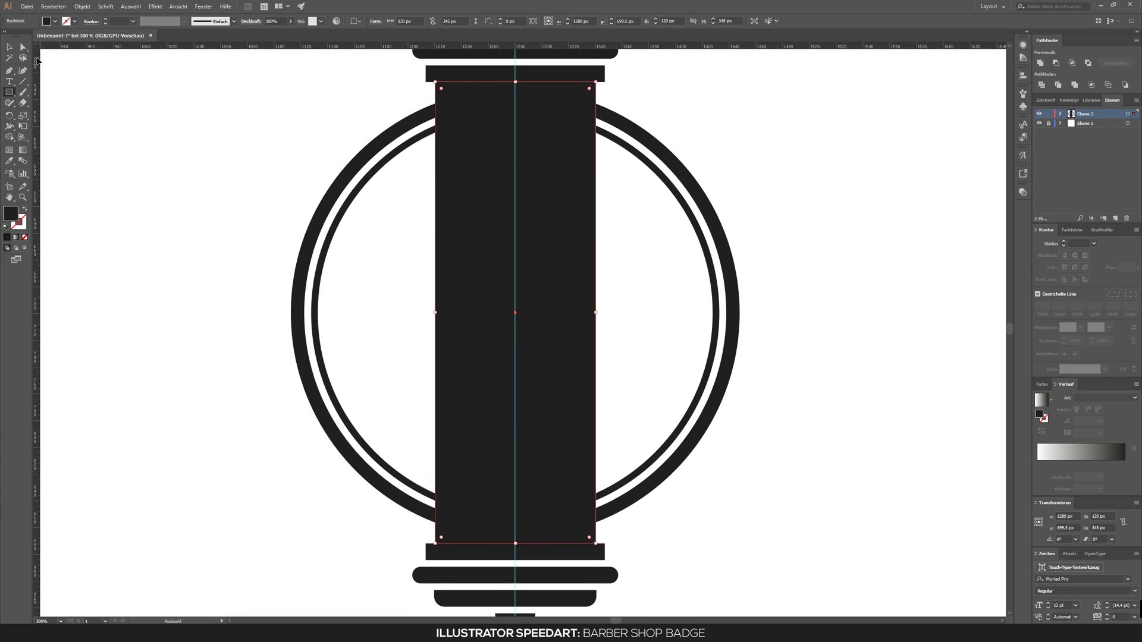
left_click(328, 190, "shift")
right_click(537, 176)
left_click(592, 204)
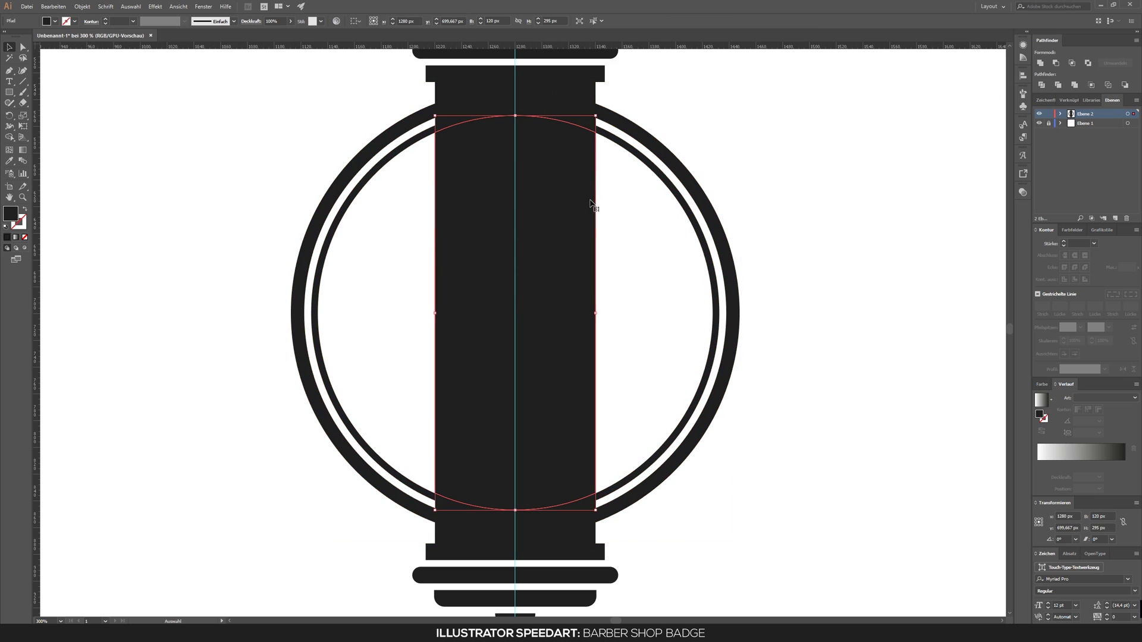
key("ctrl+shift+bracketleft")
left_click(662, 262)
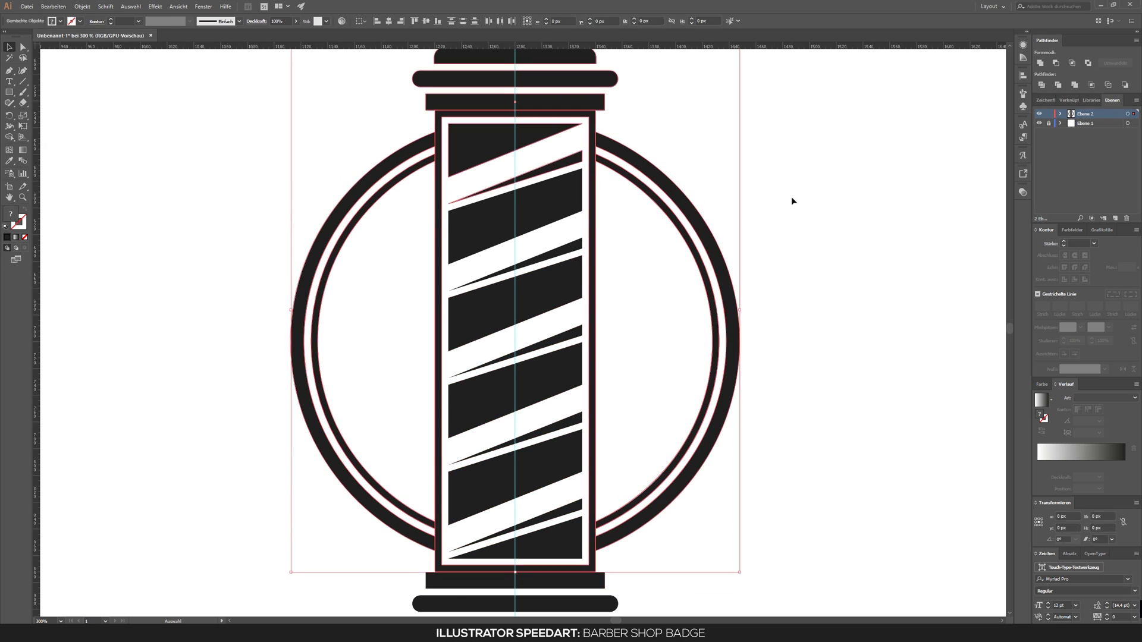
Draw a white banner rectangle, centre it across the badge and widen it
scroll(748, 322, "down", 2)
left_click_drag(749, 318, 537, 290)
key("m")
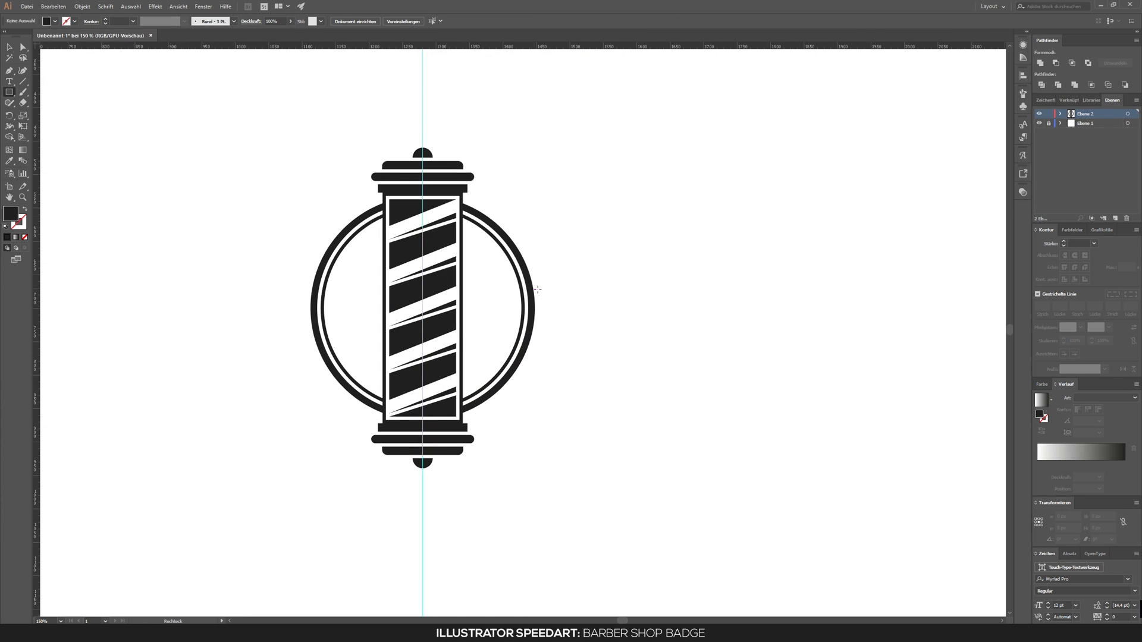
left_click_drag(882, 346, 891, 365)
left_click(17, 38)
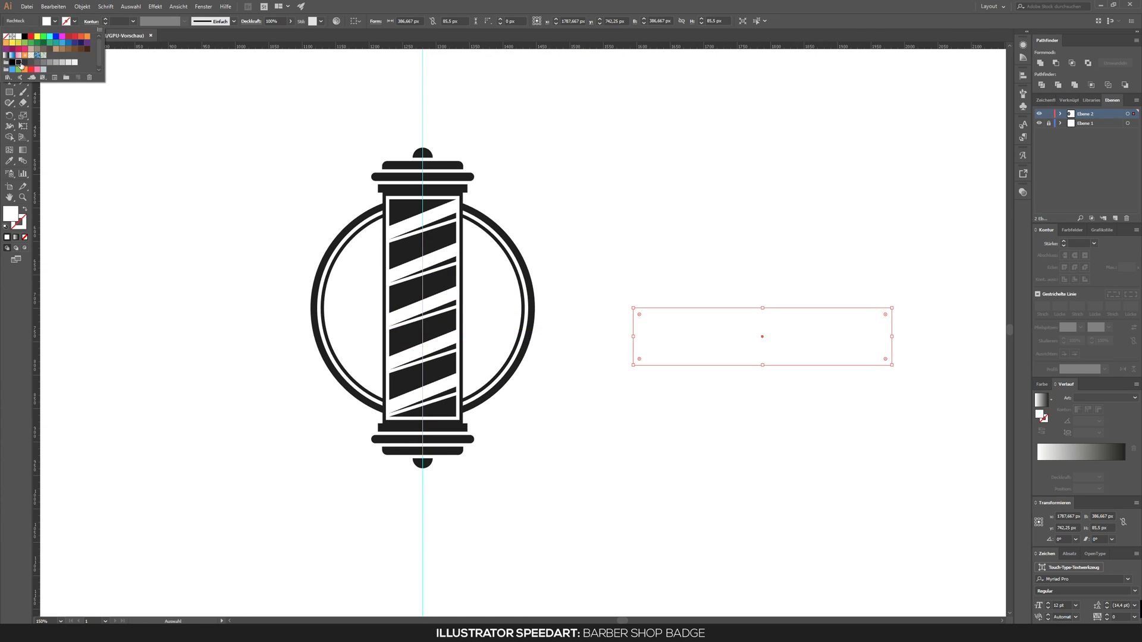
left_click(117, 21)
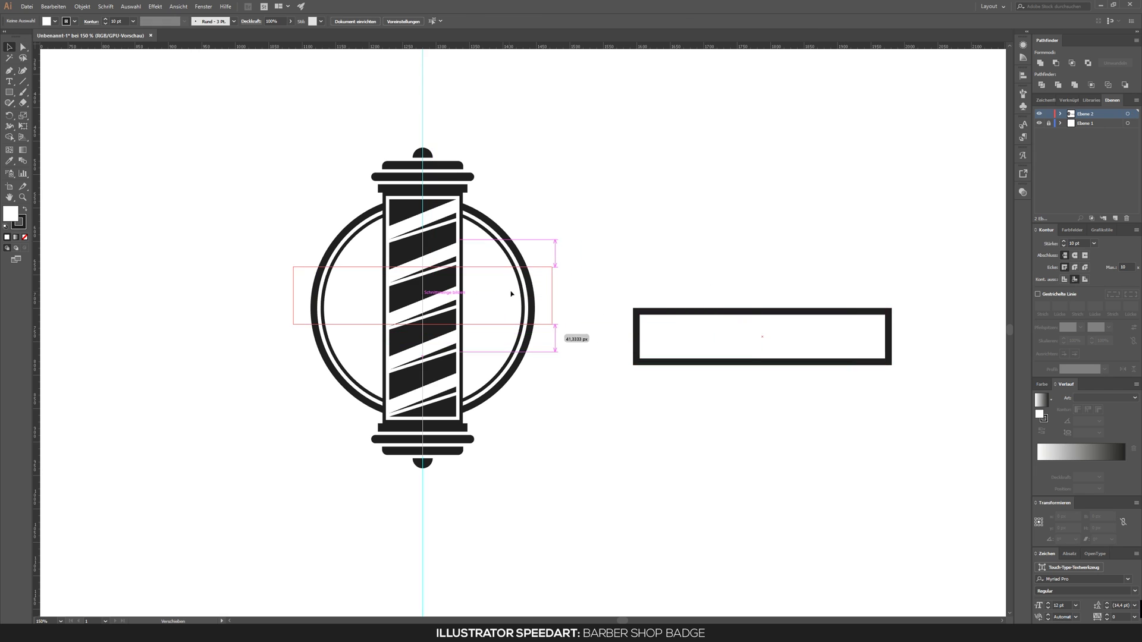
left_click_drag(512, 294, 511, 294)
key("ctrl+plus")
key("ctrl+plus")
left_click_drag(485, 235, 485, 230)
Make the banner rectangle slightly taller and move it to the right of the badge
left_click_drag(707, 297, 756, 297)
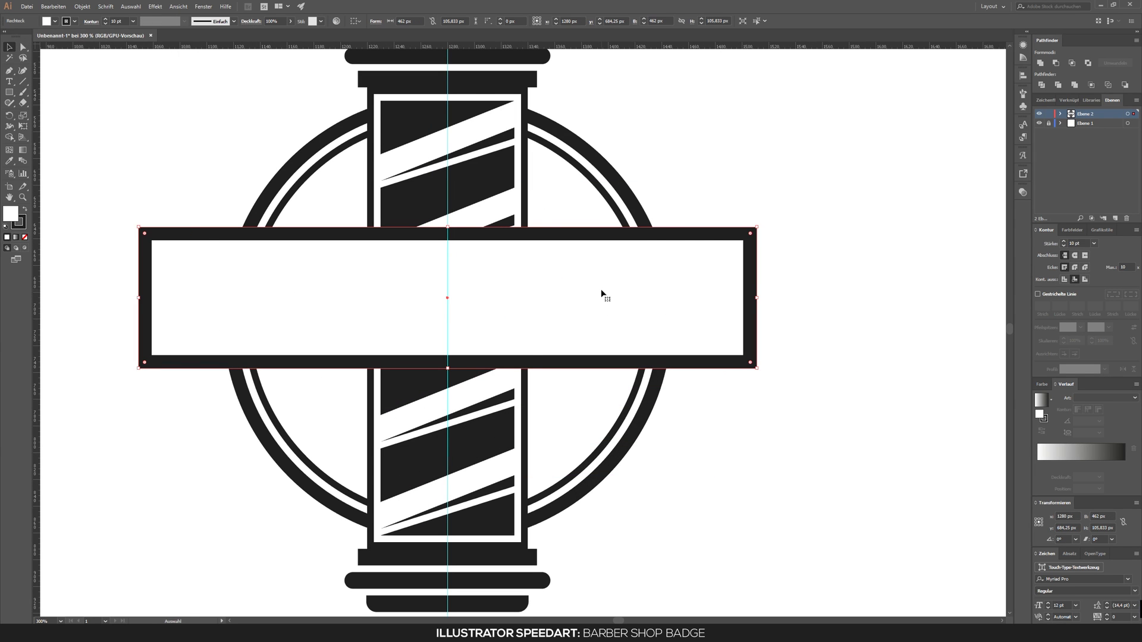
left_click_drag(602, 292, 602, 293)
key("ctrl+minus")
left_click_drag(499, 251, 499, 242)
left_click_drag(711, 323, 388, 283)
left_click_drag(240, 270, 571, 311)
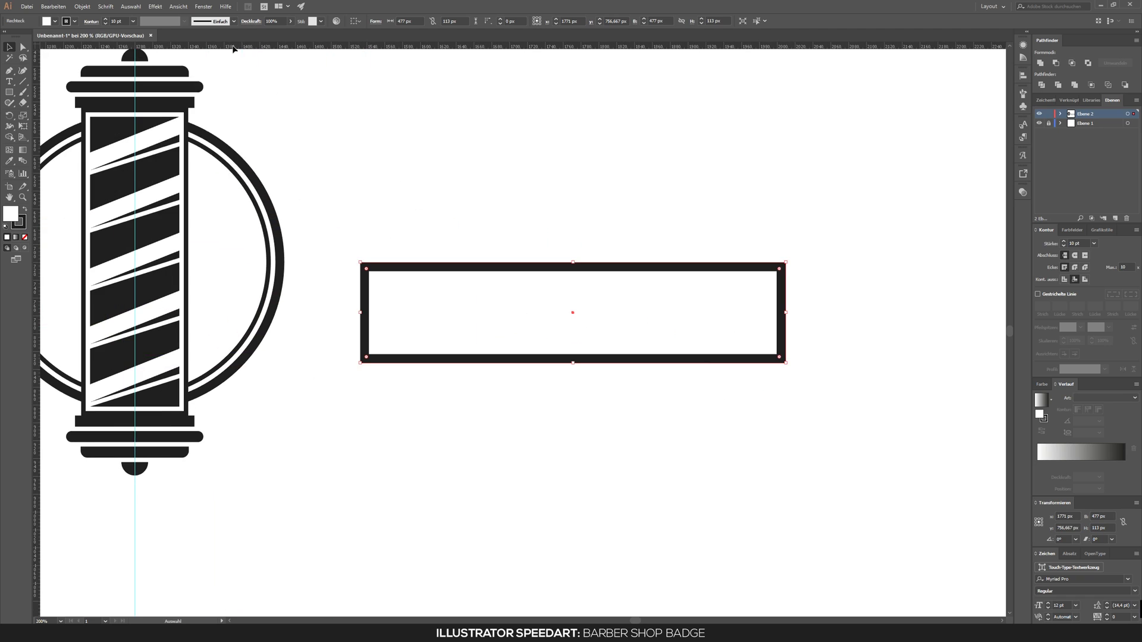
Try a 10% Arc warp on the banner rectangle, then undo it to keep it flat
left_click(155, 6)
left_click(321, 116)
type("10")
key("Tab")
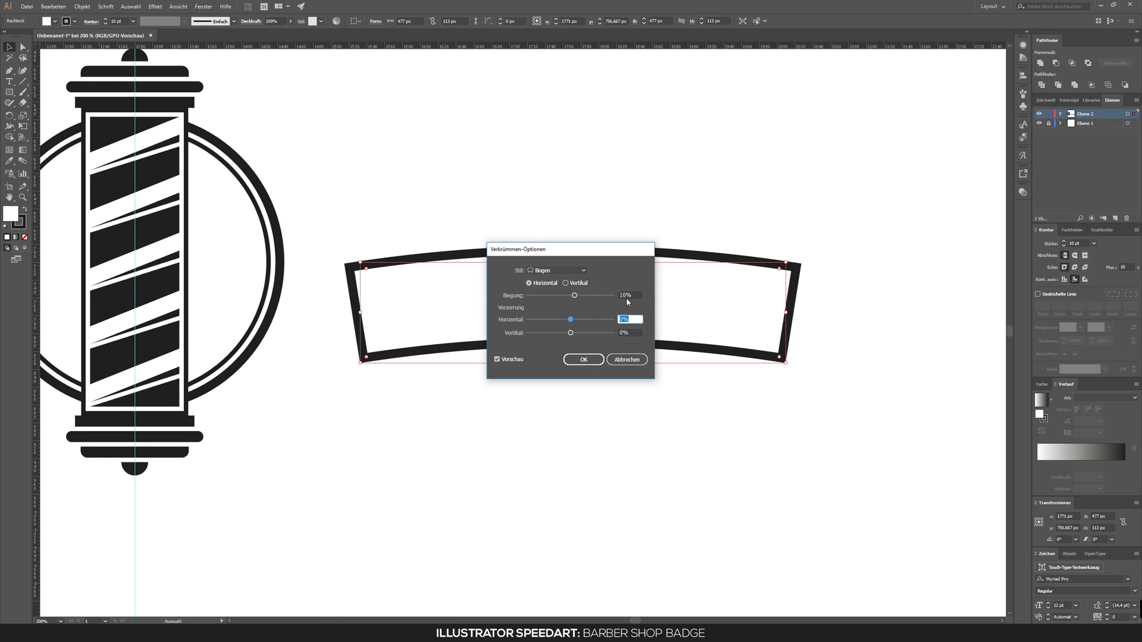
key("Return")
left_click(526, 209)
key("ctrl+minus")
left_click_drag(499, 235, 413, 244)
key("ctrl+z")
Enlarge the BARBER SHOP text and set its font to BigNoodleTitling
key("t")
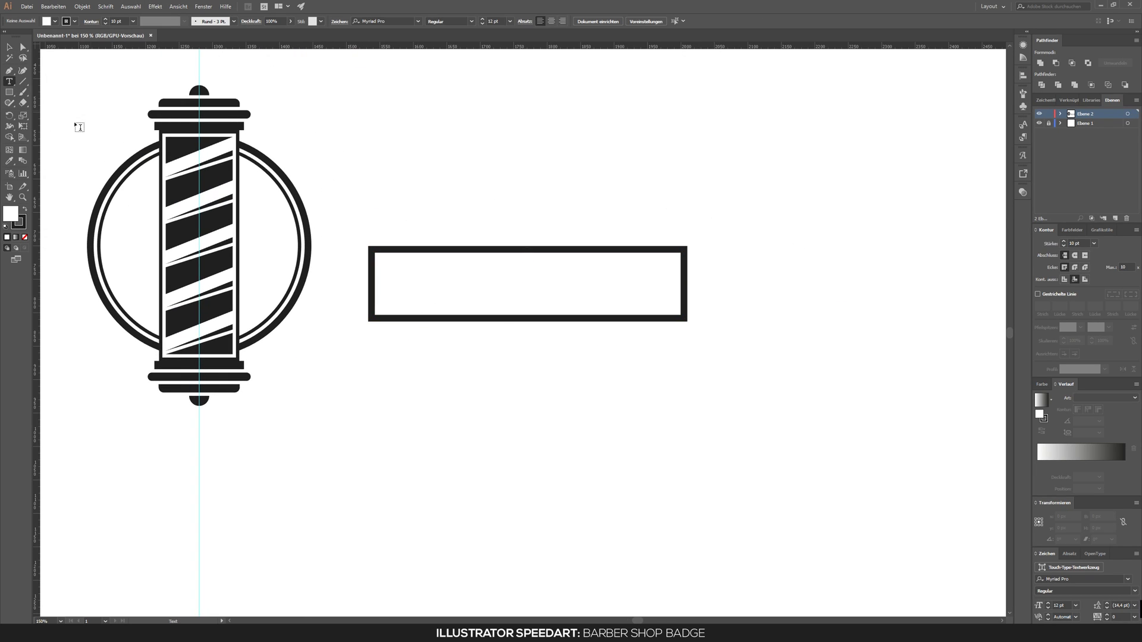
left_click_drag(598, 411, 868, 417)
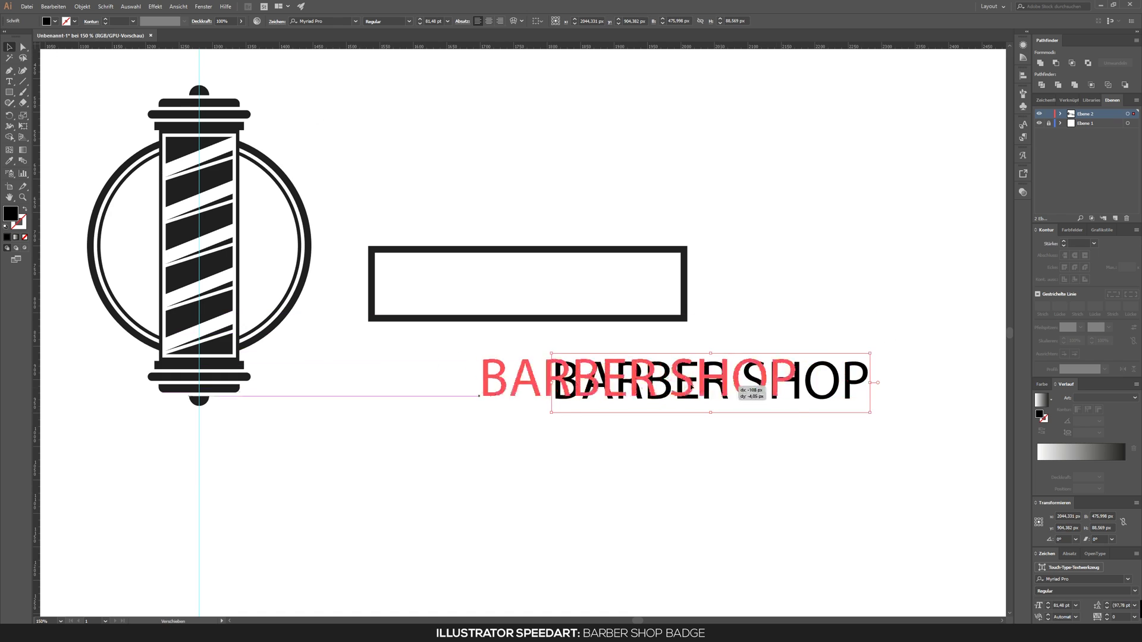
left_click_drag(713, 381, 518, 381)
key("ctrl+a")
type("BigNoodleTitling")
left_click(645, 412)
Move the BARBER SHOP text into the banner and scale it to fill the frame
key("ctrl+plus")
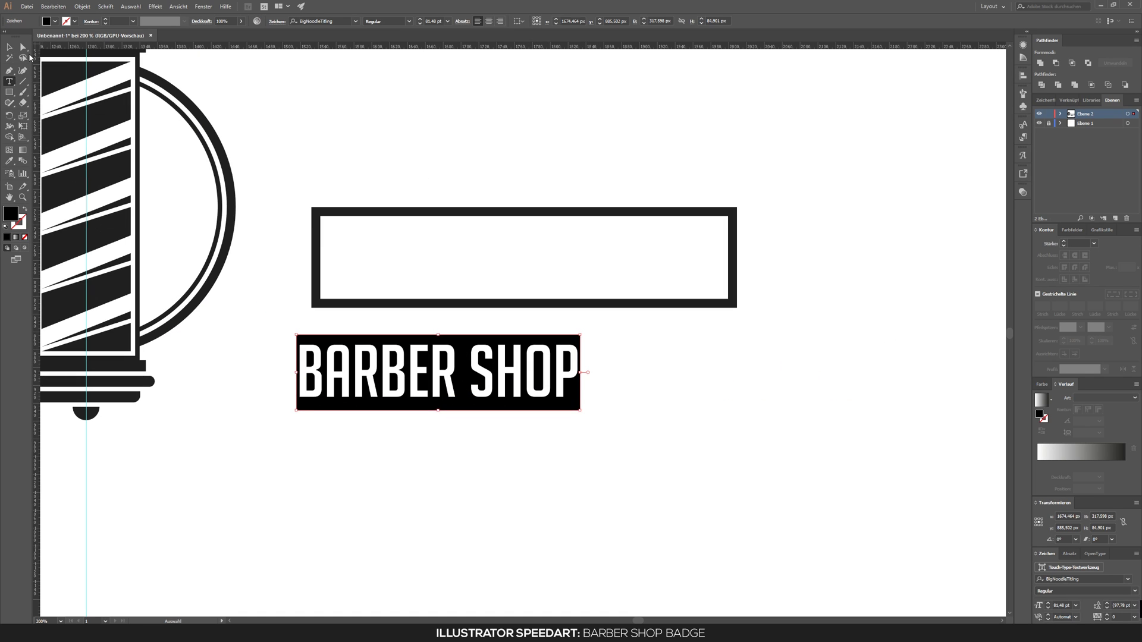
left_click_drag(447, 413, 475, 243)
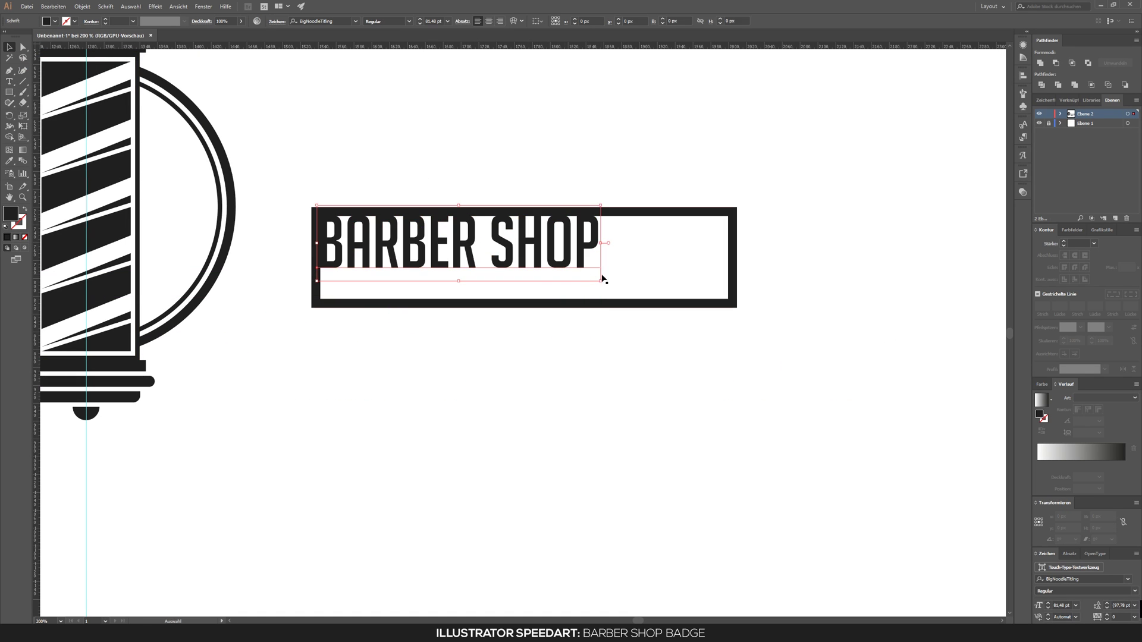
left_click_drag(600, 272, 740, 334)
key("ctrl+plus")
left_click_drag(706, 249, 690, 246)
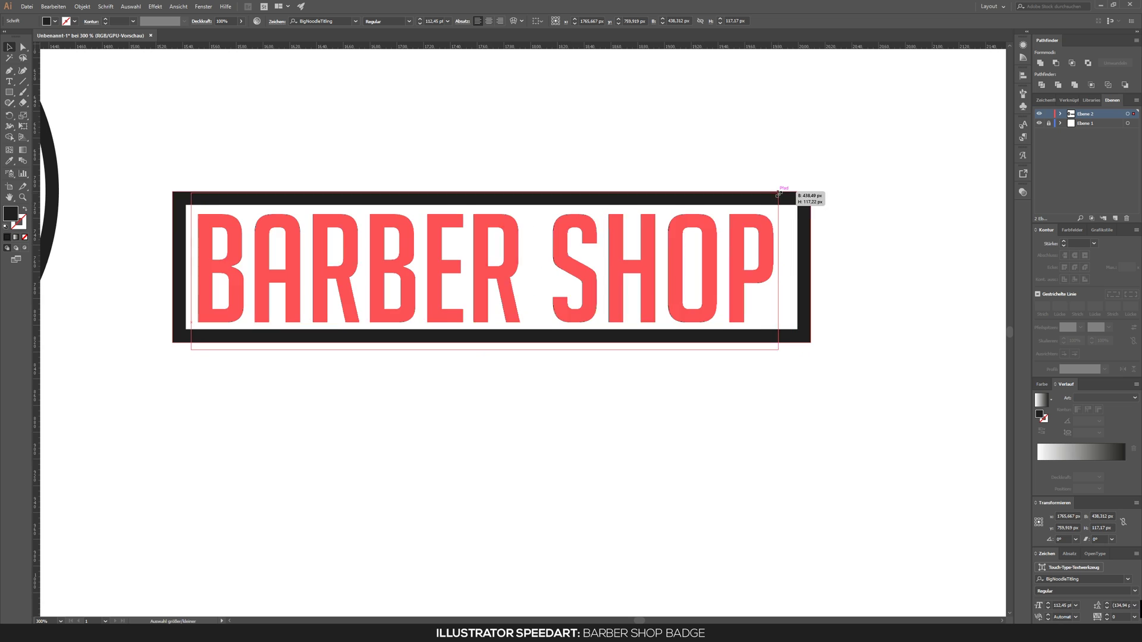
left_click_drag(792, 195, 793, 186)
left_click_drag(725, 242, 716, 241)
left_click_drag(489, 191, 492, 184)
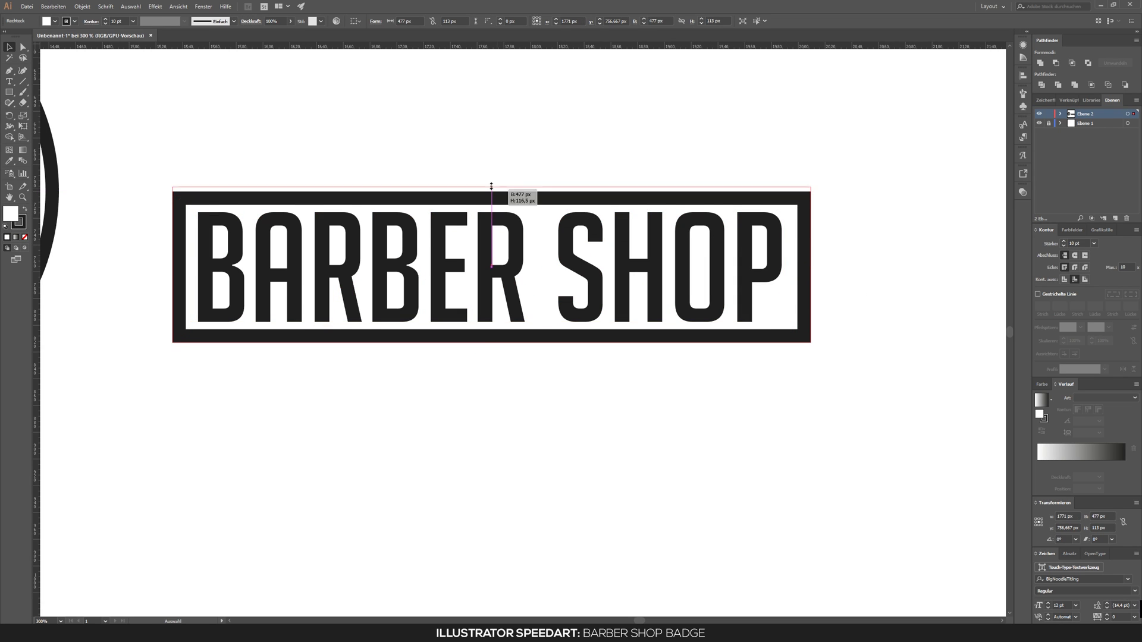
left_click_drag(786, 350, 811, 344)
Deselect everything and zoom out to check the banner beside the barber pole
key("ctrl+shift+a")
left_click(582, 276)
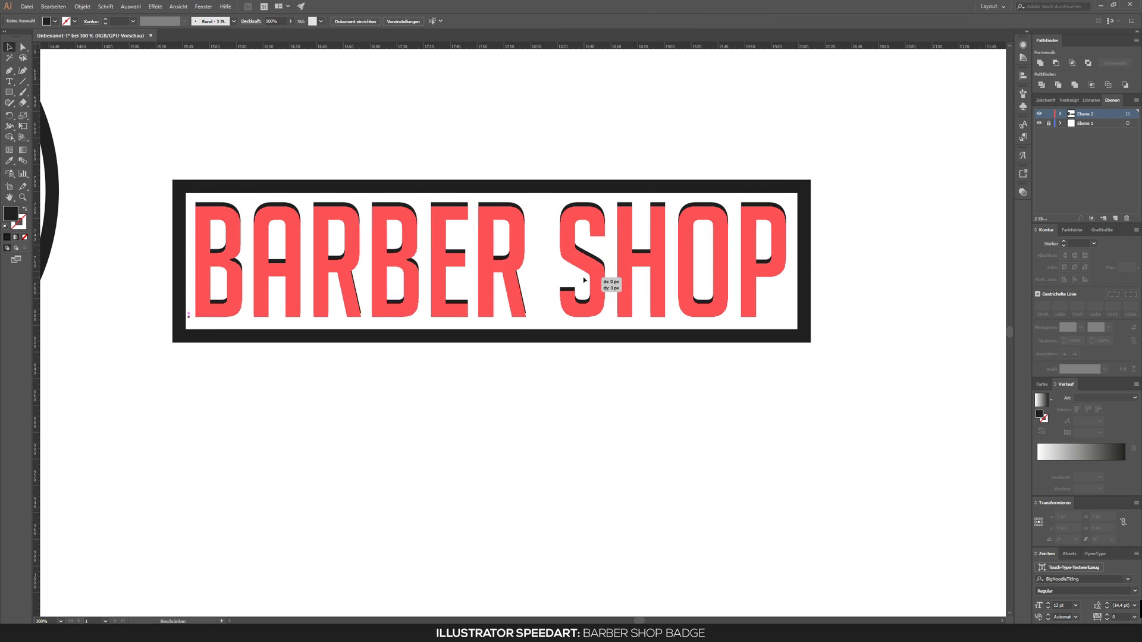
key("ctrl+minus")
key("ctrl+plus")
key("ctrl+minus")
key("ctrl+shift+a")
key("ctrl+minus")
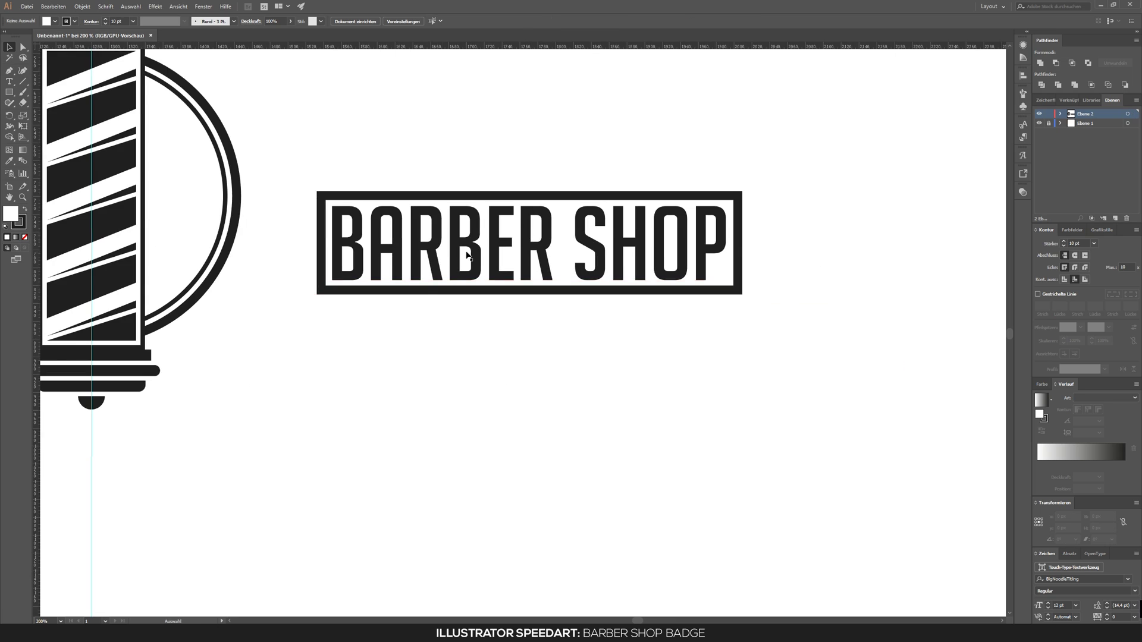
left_click(583, 276)
key("ctrl+minus")
left_click(253, 273)
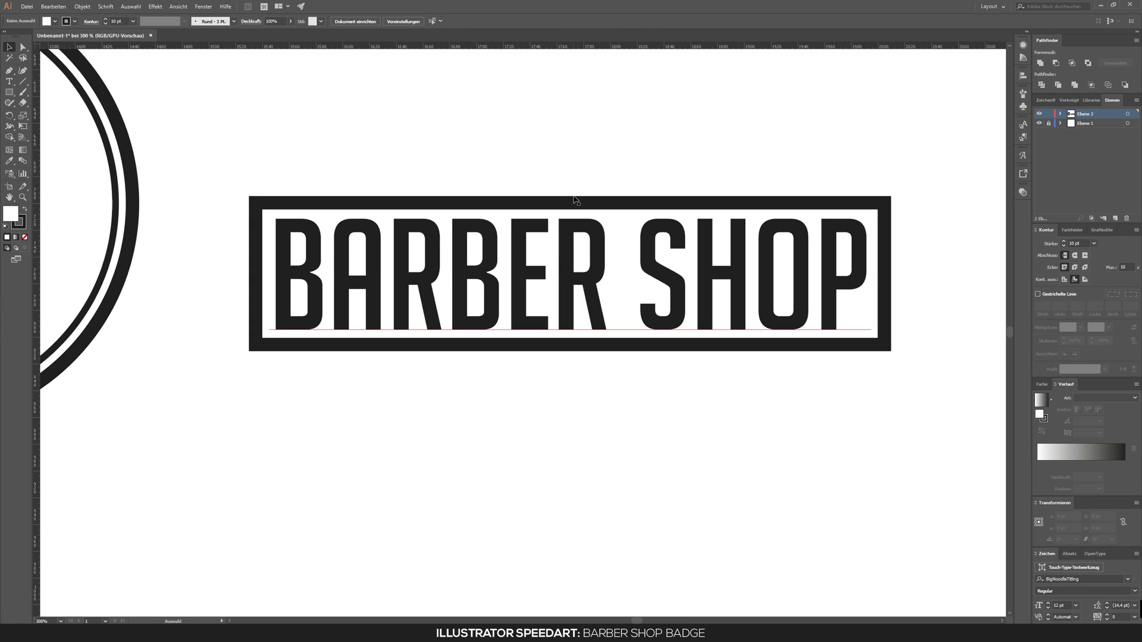
key("ctrl+minus")
key("ctrl+shift+a")
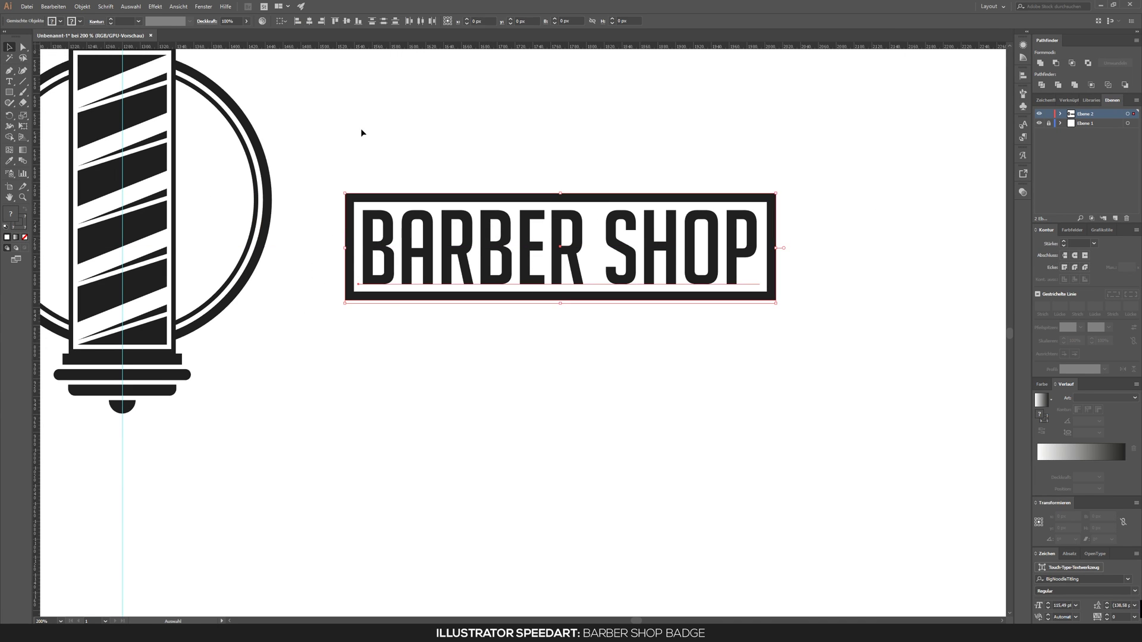
Apply an Arc warp (Effekt > Verkrümmungsfilter > Bogen) to the selected text and frame
left_click(53, 6)
left_click(581, 297, "shift")
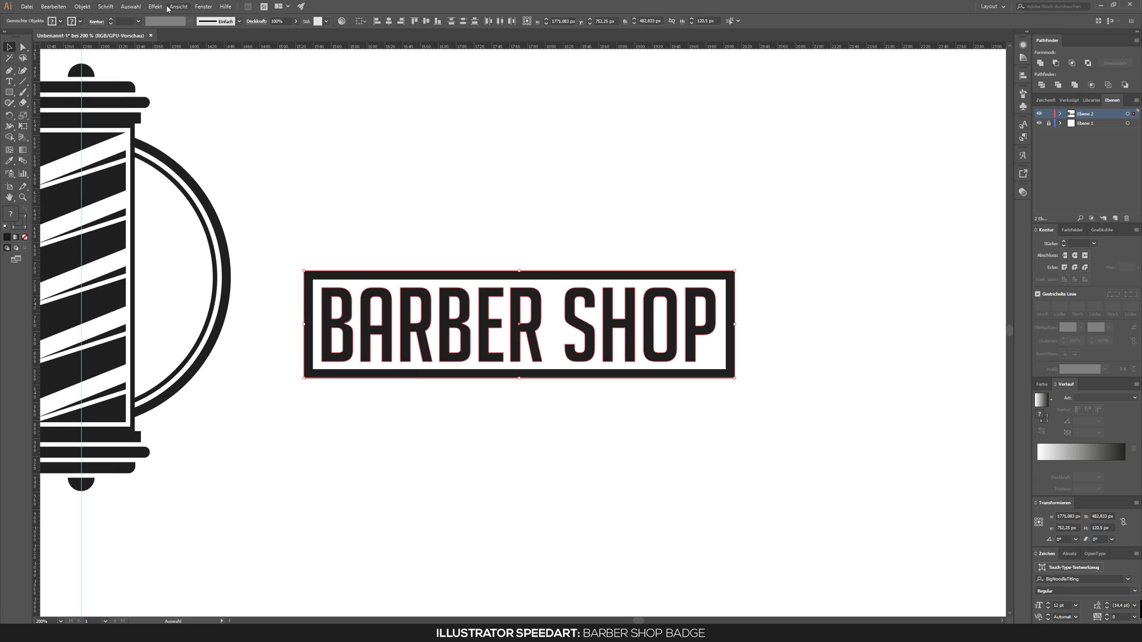
left_click(156, 7)
left_click(302, 116)
left_click(586, 360)
left_click(83, 6)
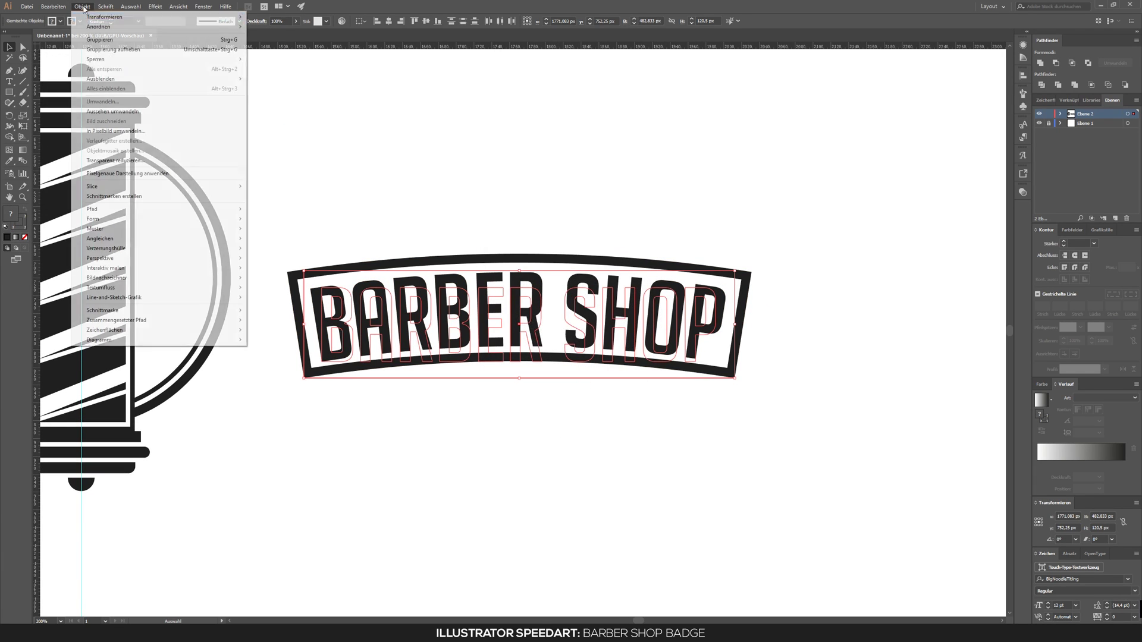
key("ctrl+shift+a")
Move the arched banner group onto the pole, centred across the rings
key("ctrl+minus")
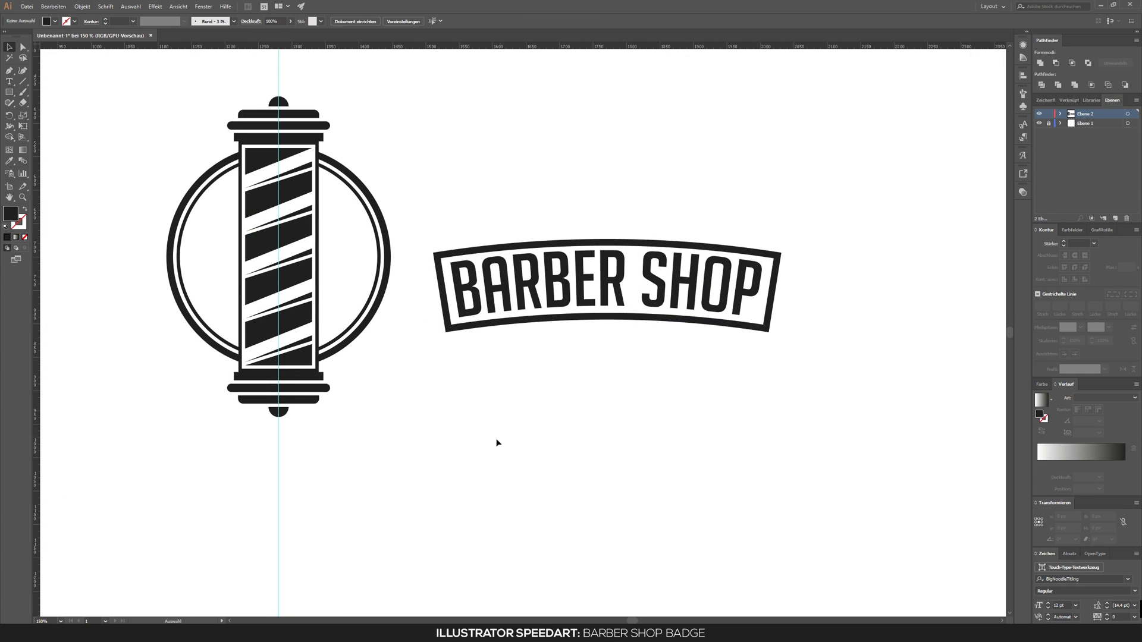
left_click(768, 312)
left_click_drag(768, 312, 439, 292)
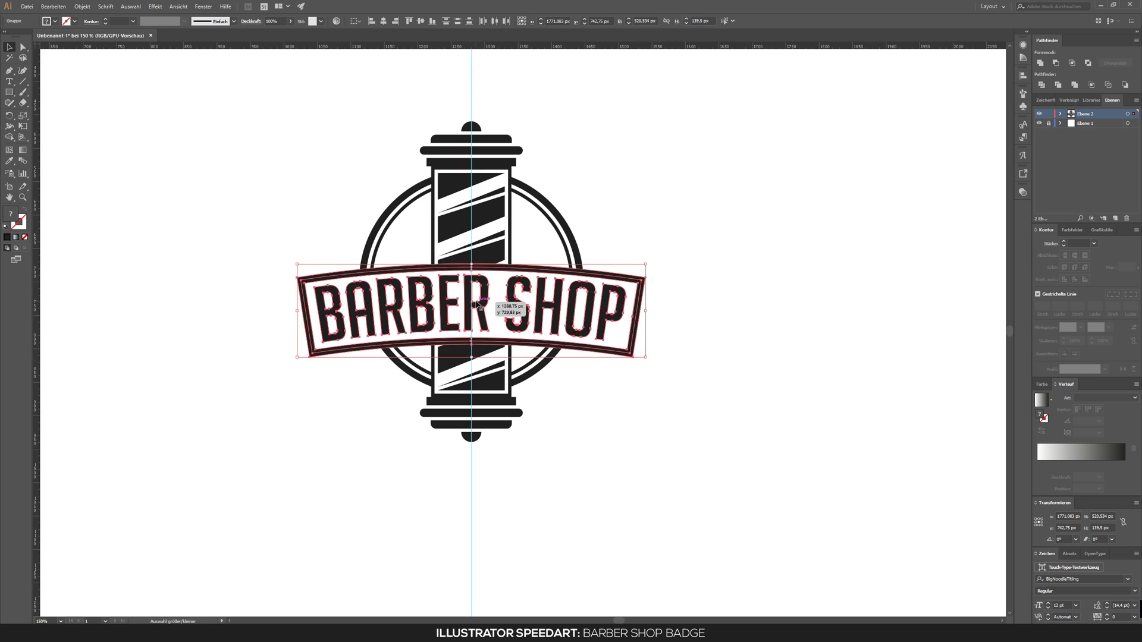
left_click_drag(570, 315, 571, 318)
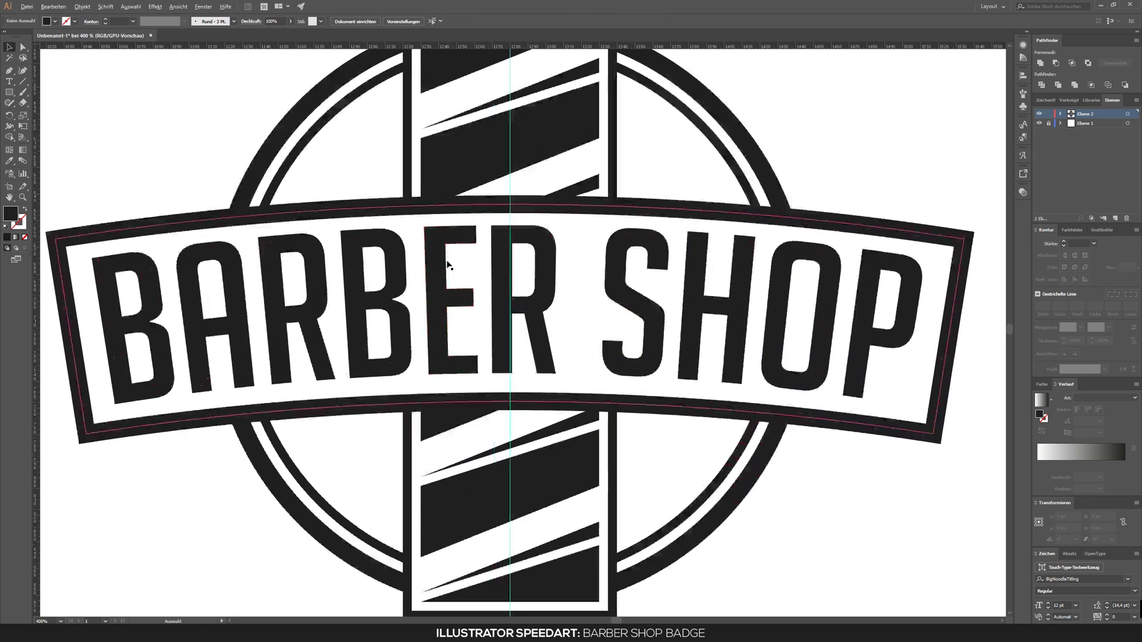
key("ctrl+plus")
key("ctrl+plus")
left_click_drag(605, 216, 578, 249)
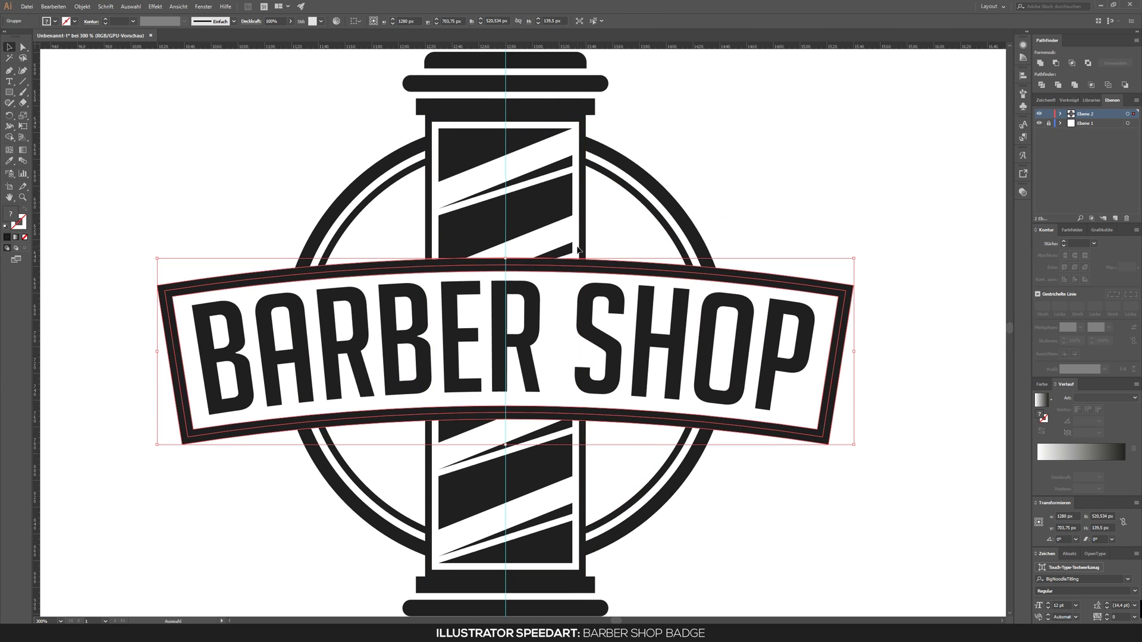
left_click(583, 249, "shift")
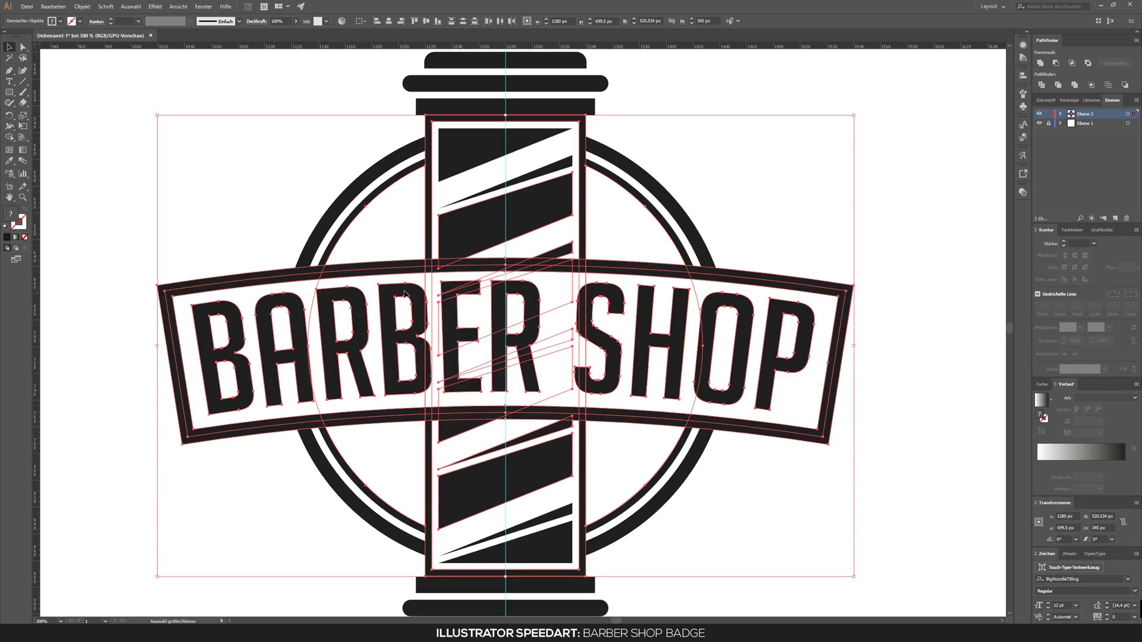
Ungroup the selection and expand the banner's appearance with Objekt > Aussehen umwandeln
right_click(582, 224)
left_click(625, 299)
left_click(903, 281)
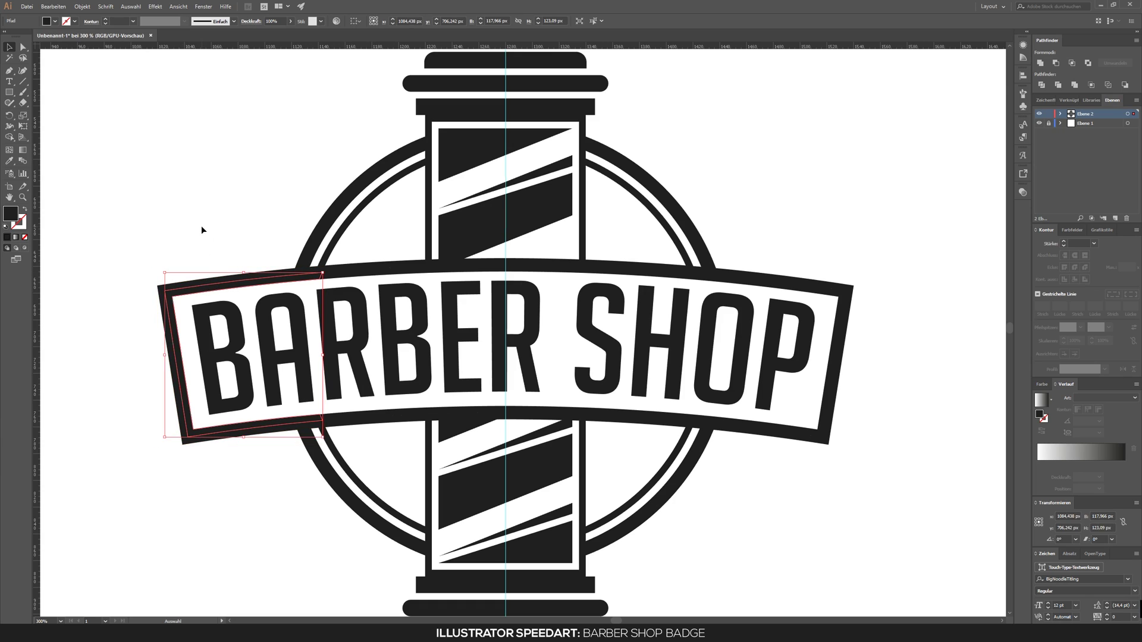
left_click(179, 309)
left_click(82, 6)
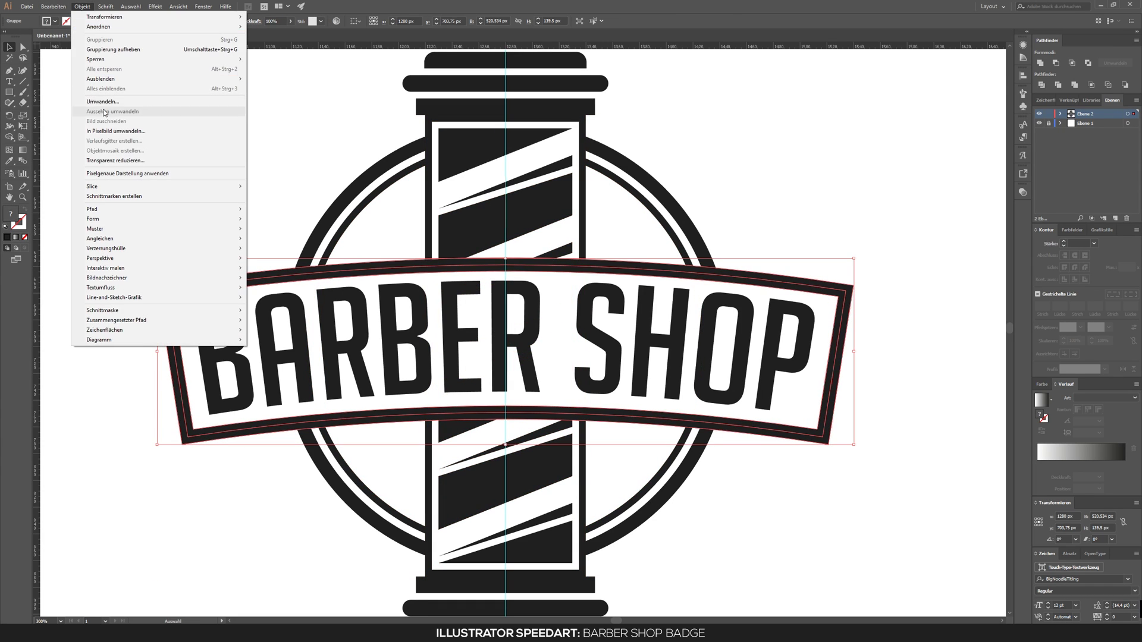
left_click(104, 112)
Give the banner no fill and a 5 pt stroke
left_click_drag(448, 436, 436, 427)
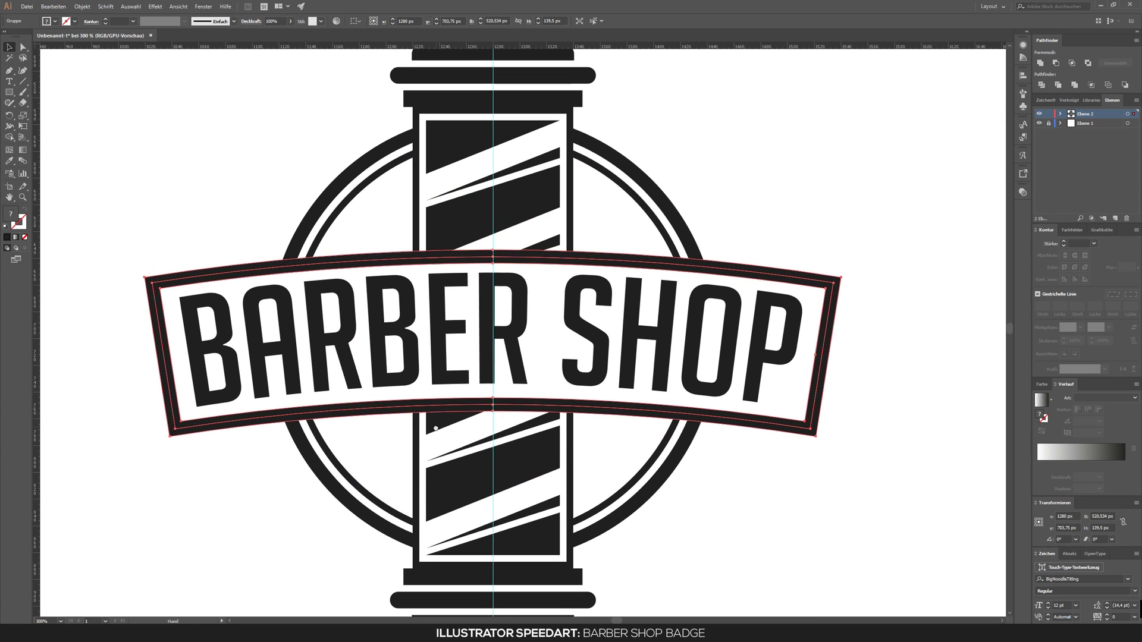
left_click(544, 249)
left_click(581, 262)
left_click(54, 21)
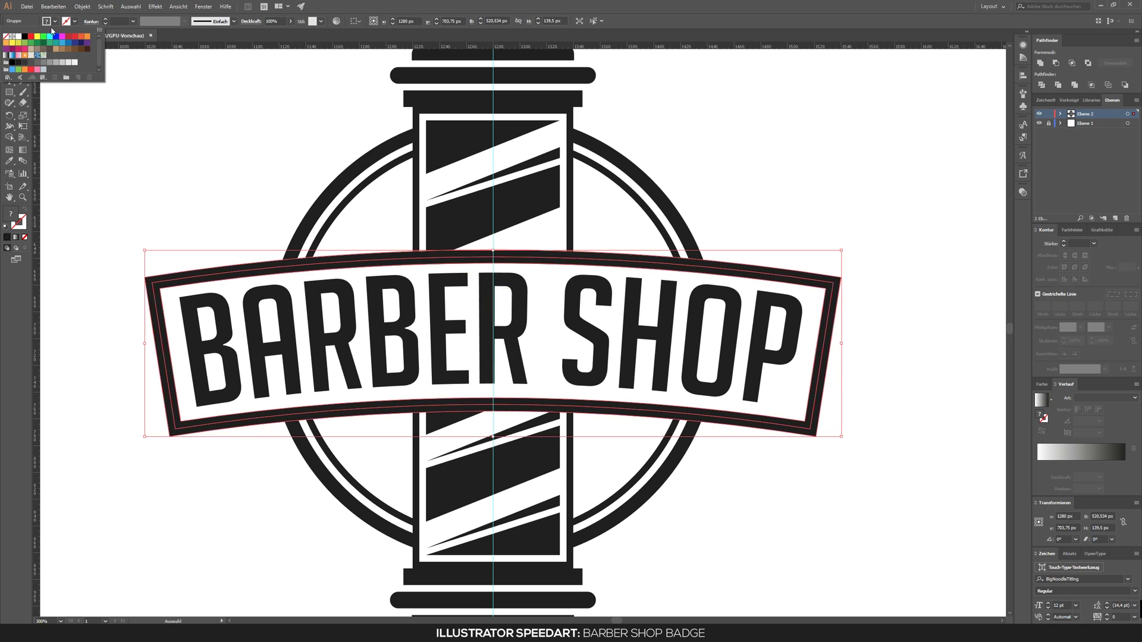
left_click(5, 36)
key("ctrl+z")
left_click(55, 21)
key("Escape")
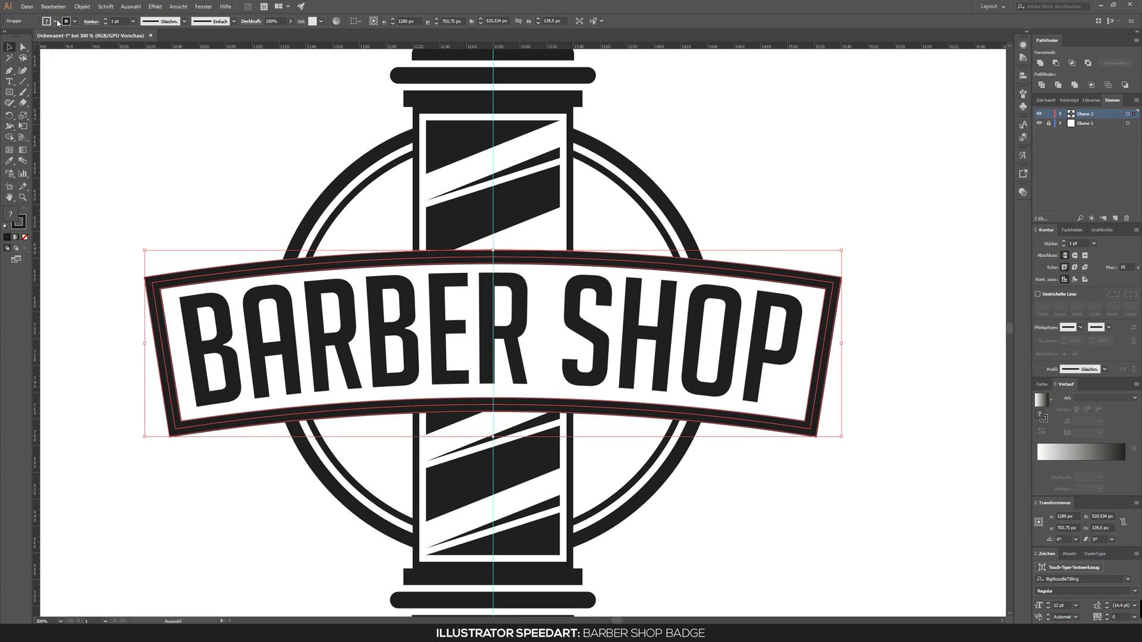
key("shift+x")
double_click(116, 21)
type("5")
key("Return")
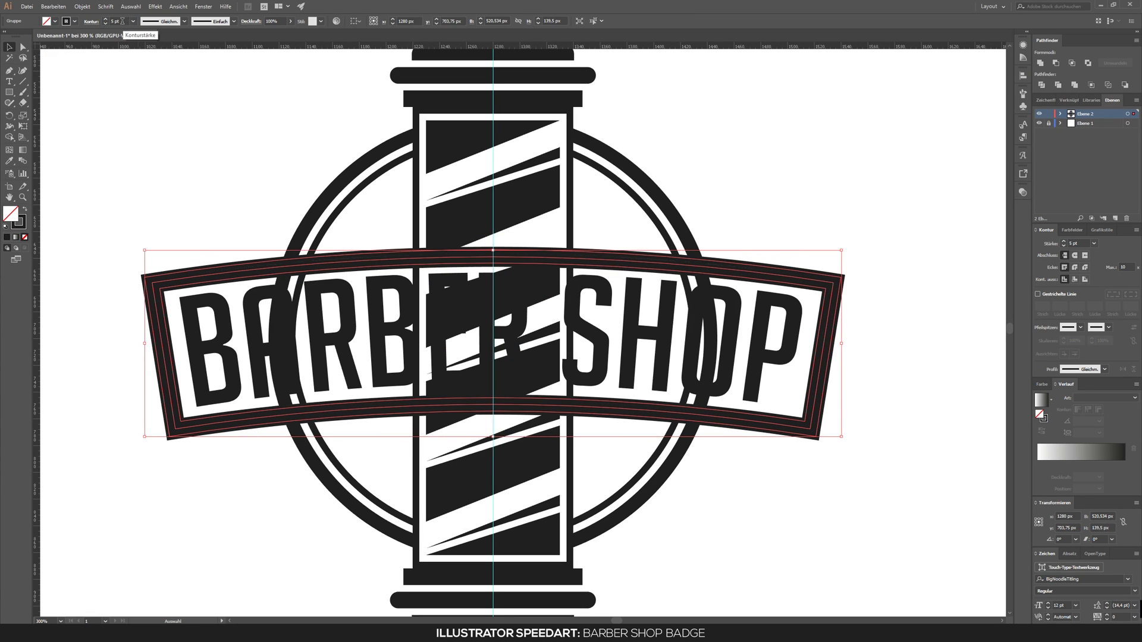
Undo the fill, stroke and earlier banner edits
key("a")
key("ctrl+z")
scroll(219, 215, "down", 2)
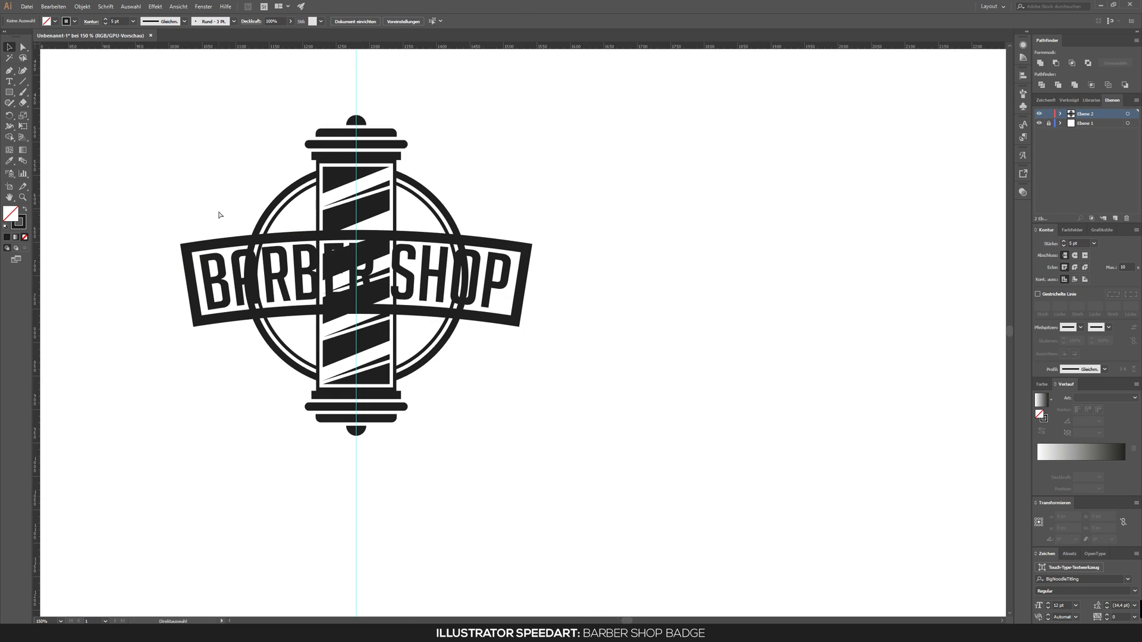
key("ctrl+z")
key("ctrl+z")
scroll(219, 214, "up", 3)
key("v")
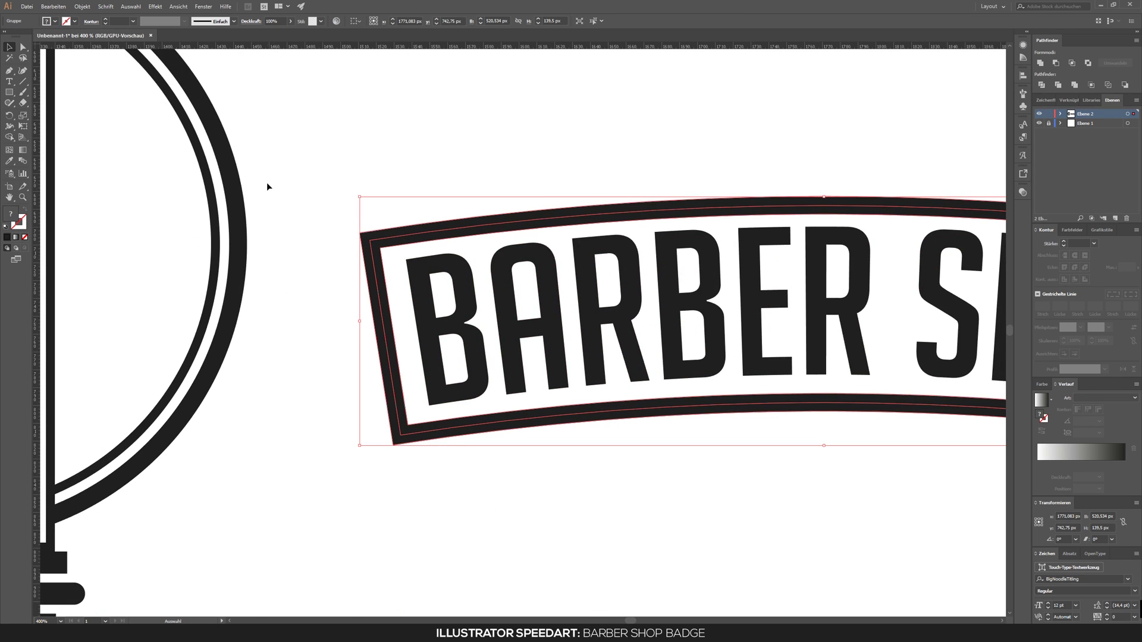
scroll(267, 184, "down", 2)
key("ctrl+z")
Expand the arched banner and lettering into plain shapes via Objekt > Aussehen umwandeln
left_click(55, 21)
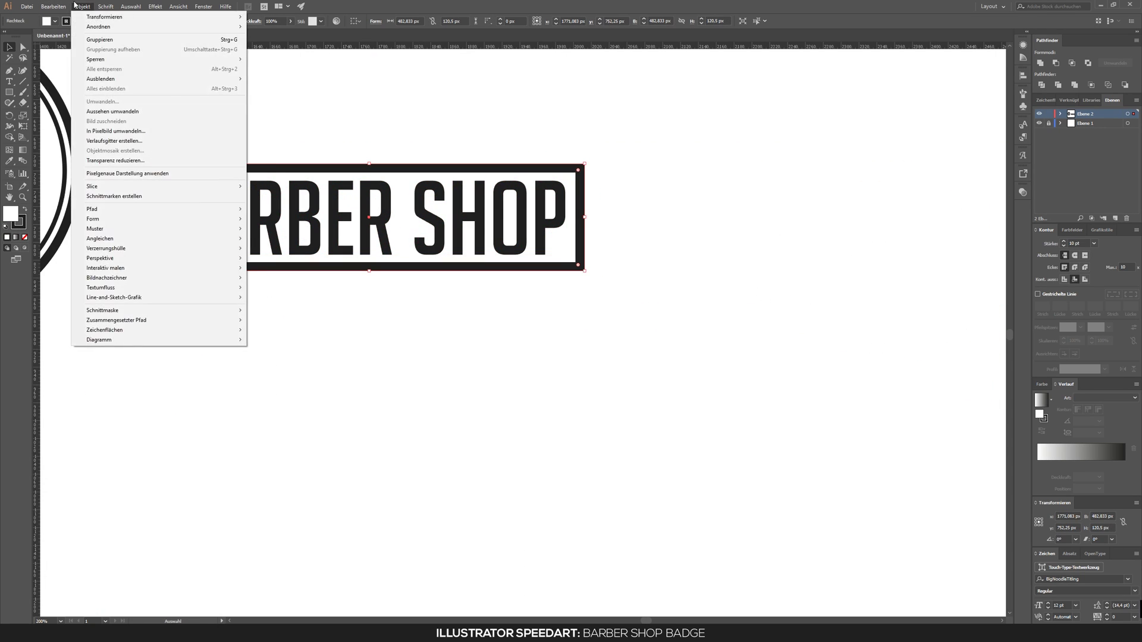
left_click_drag(118, 48, 206, 125)
left_click(82, 6)
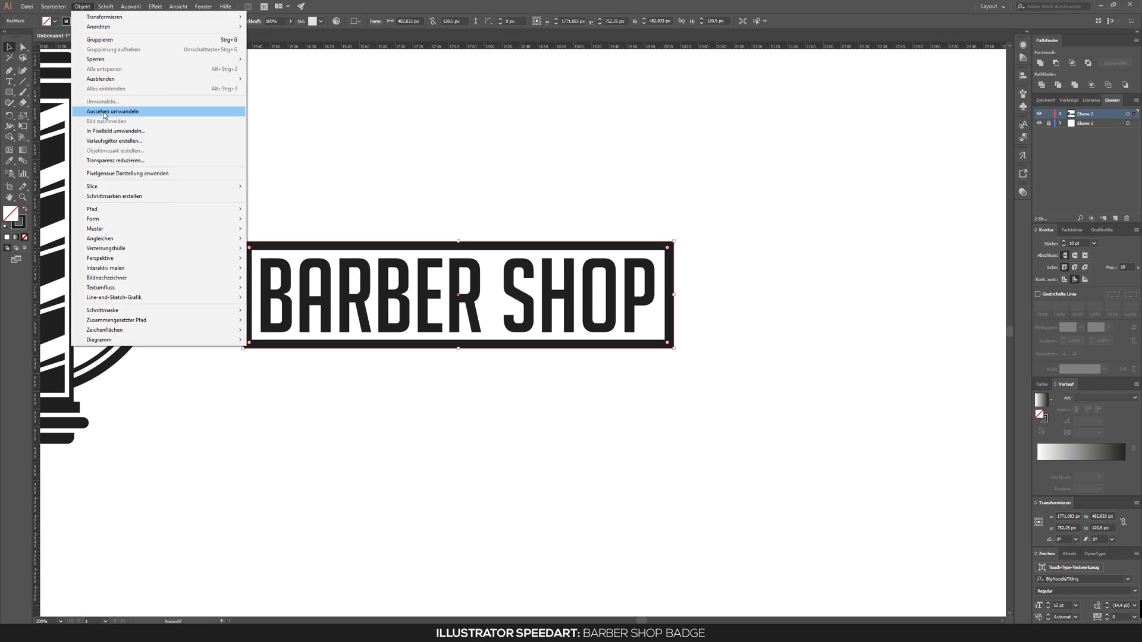
left_click(113, 112)
left_click(155, 7)
left_click(82, 6)
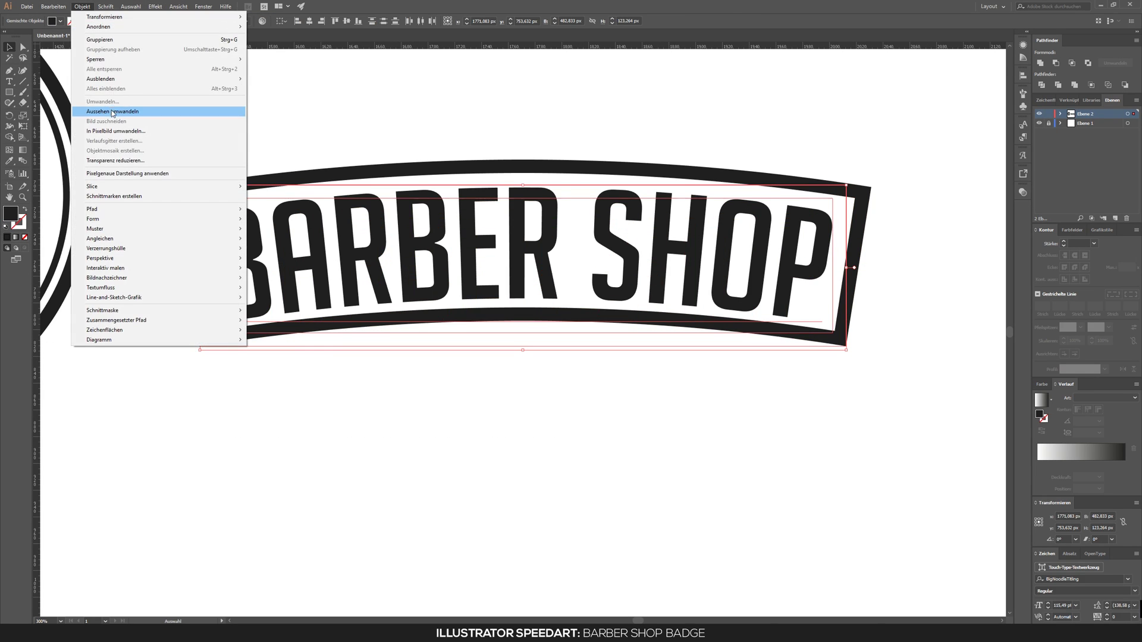
left_click(140, 109)
Move the expanded banner across the barber pole
key("ctrl+minus")
scroll(363, 132, "left", 5)
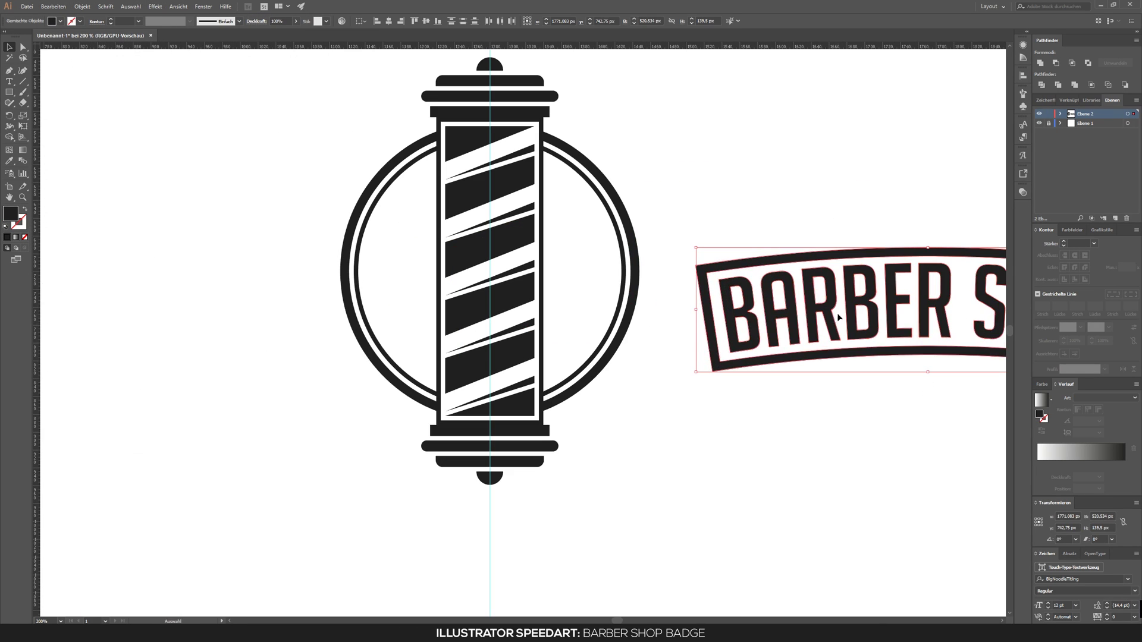
left_click_drag(874, 321, 420, 321)
key("ctrl+plus")
key("ctrl+plus")
key("ctrl+minus")
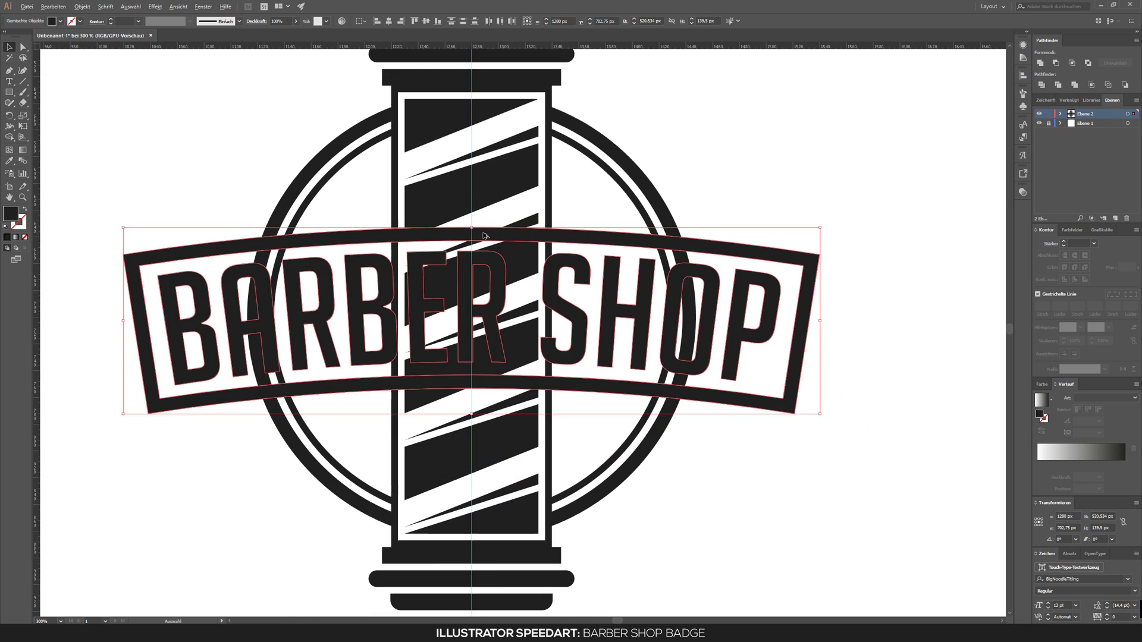
Set the BARBER SHOP lettering aside and select the empty banner frame
left_click(201, 440)
key("ctrl+minus")
left_click(202, 384)
key("ctrl+z")
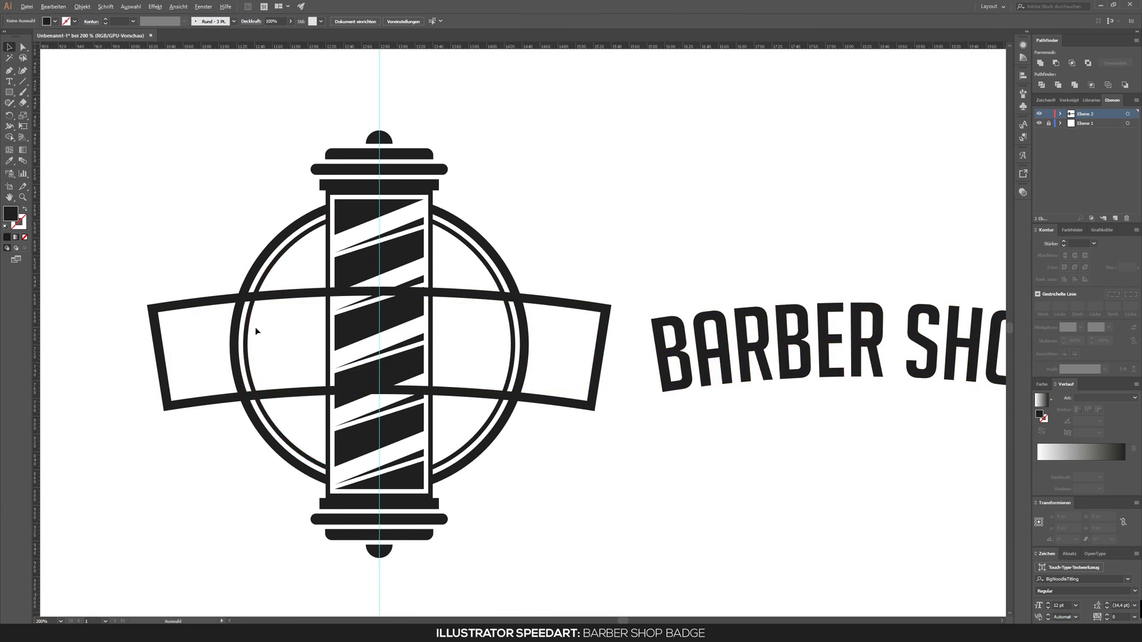
key("ctrl+plus")
left_click(307, 283)
Select the ring arcs inside both ends of the banner and delete them
left_click(237, 361, "shift")
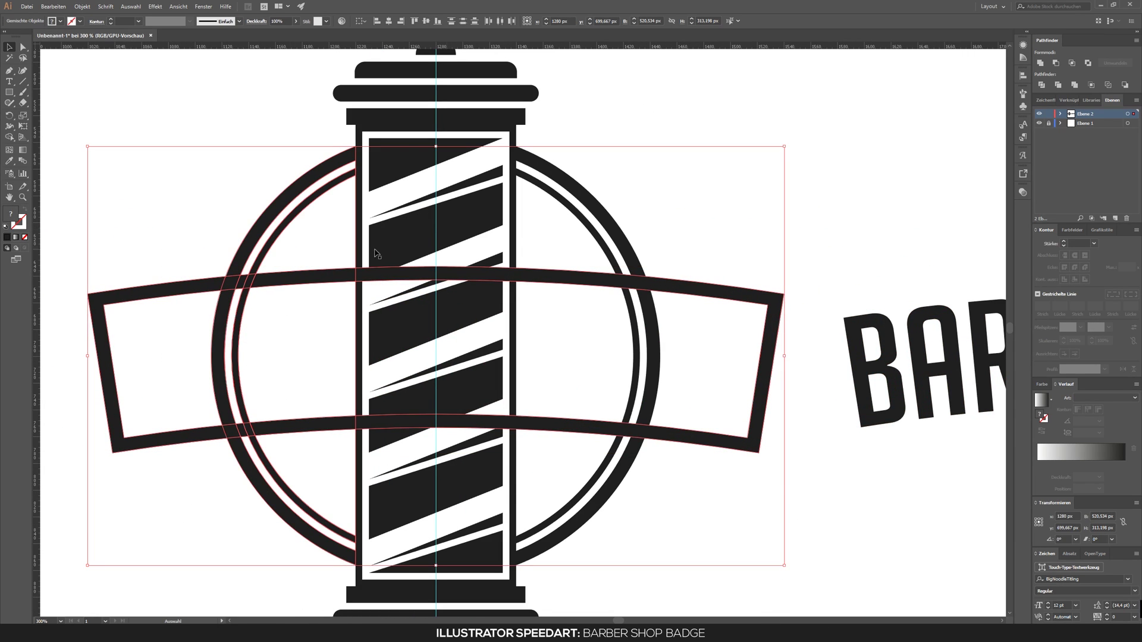
left_click_drag(807, 245, 166, 528)
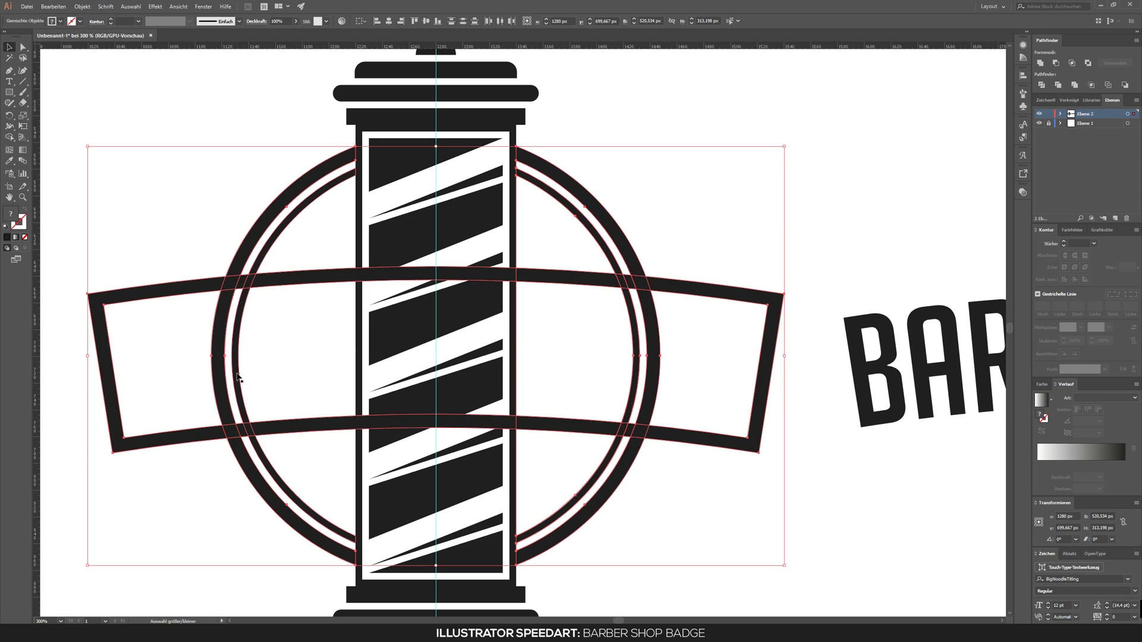
right_click(693, 285)
left_click(737, 347)
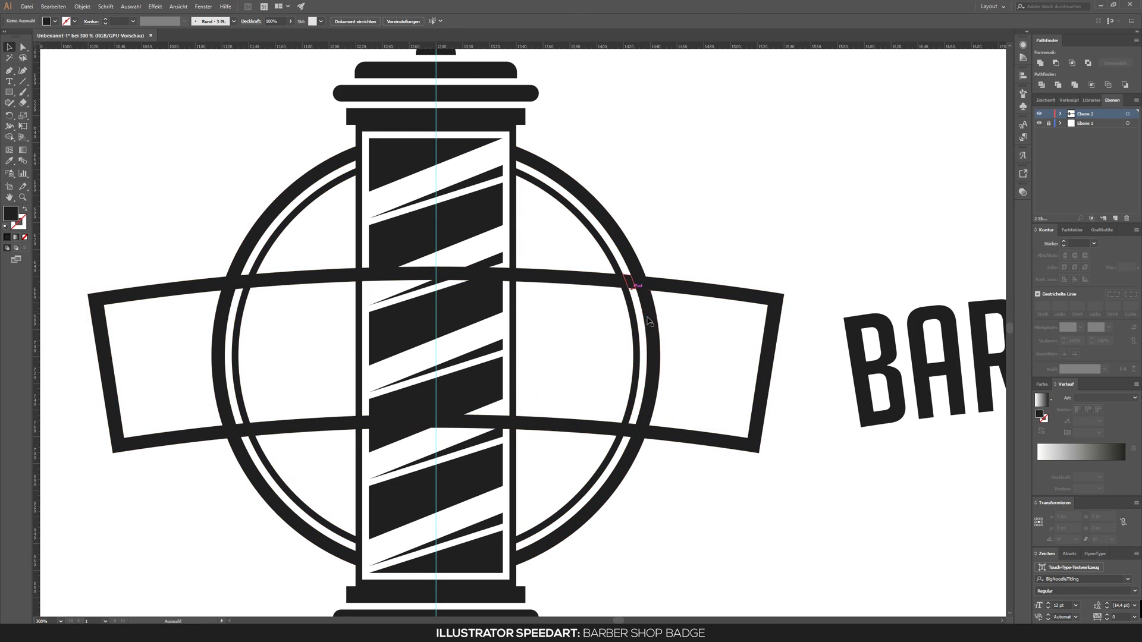
left_click_drag(635, 333, 220, 328)
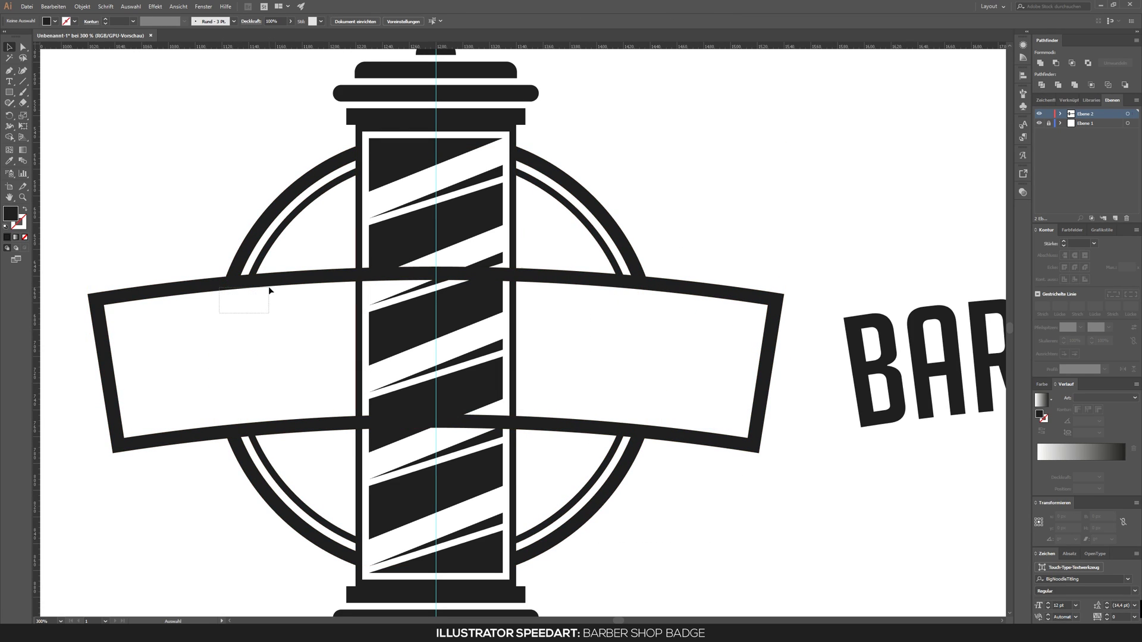
left_click_drag(268, 286, 234, 437)
key("Delete")
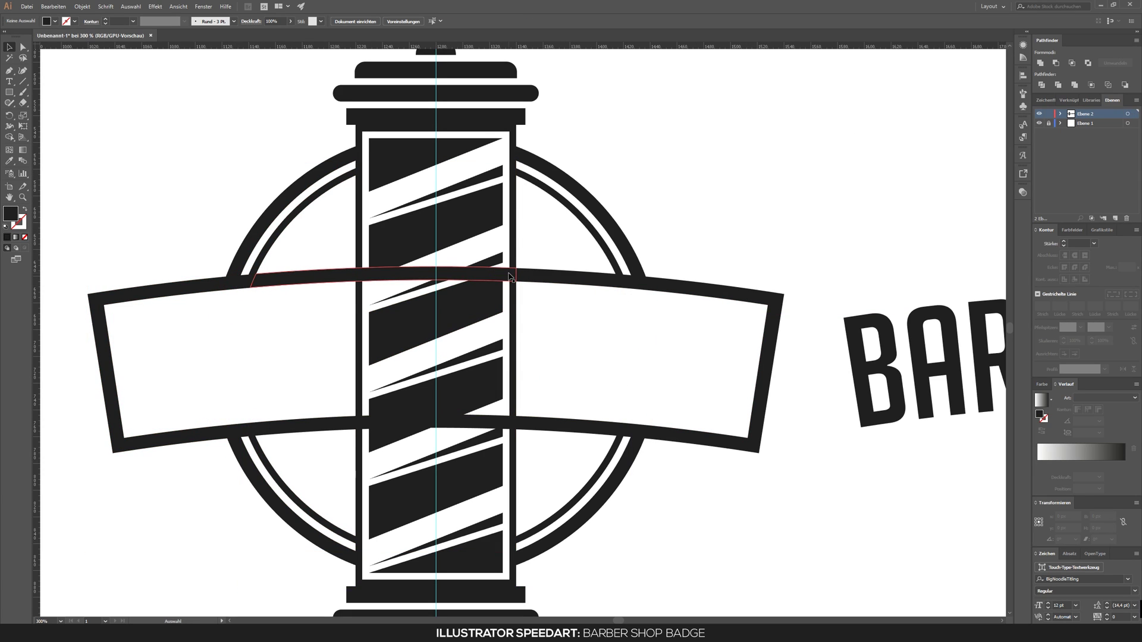
Delete the pole stripe pieces showing inside the banner
left_click(483, 296)
key("Delete")
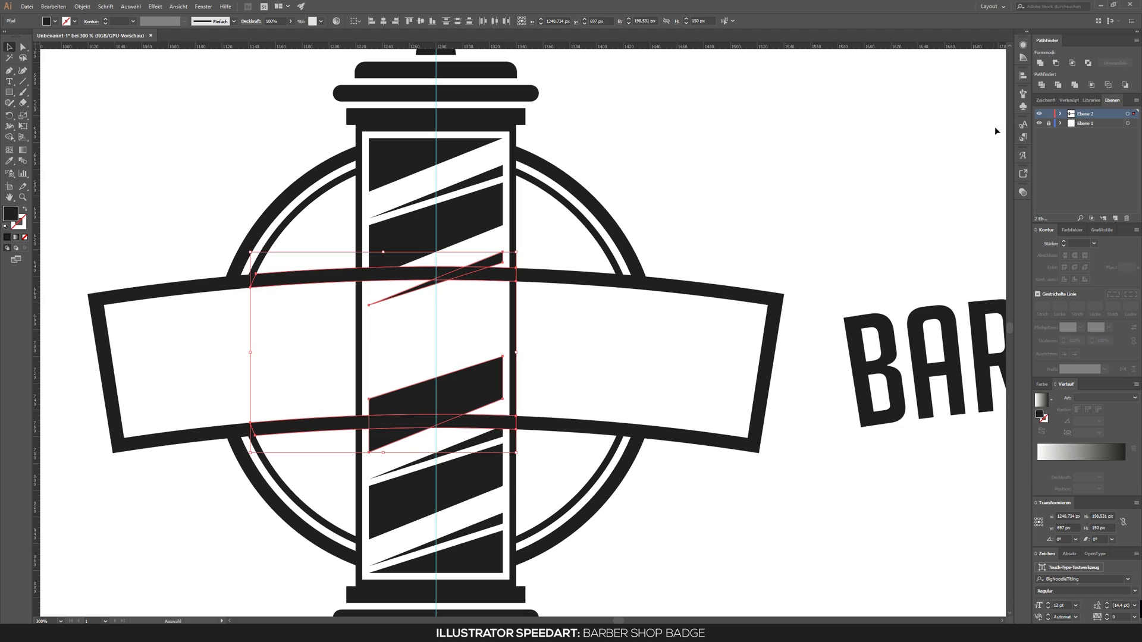
right_click(499, 280)
left_click(535, 351)
left_click(458, 395)
key("Delete")
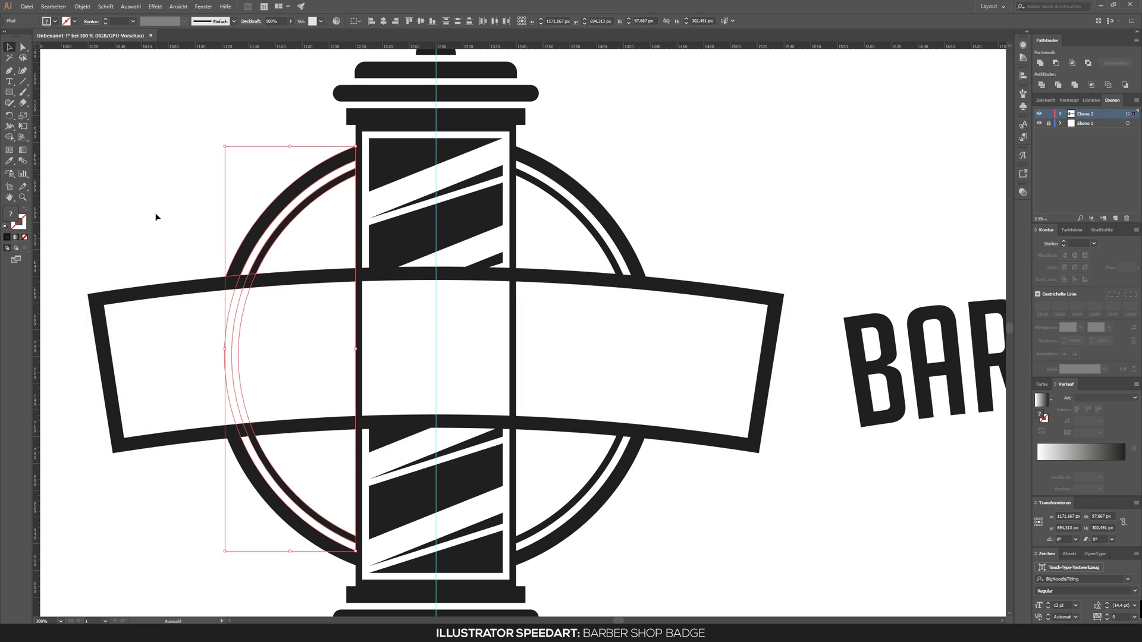
Drag the BARBER SHOP lettering into the cleared arched banner and check the whole badge
key("ctrl+minus")
left_click_drag(845, 333, 360, 334)
key("ctrl+plus")
key("ctrl+plus")
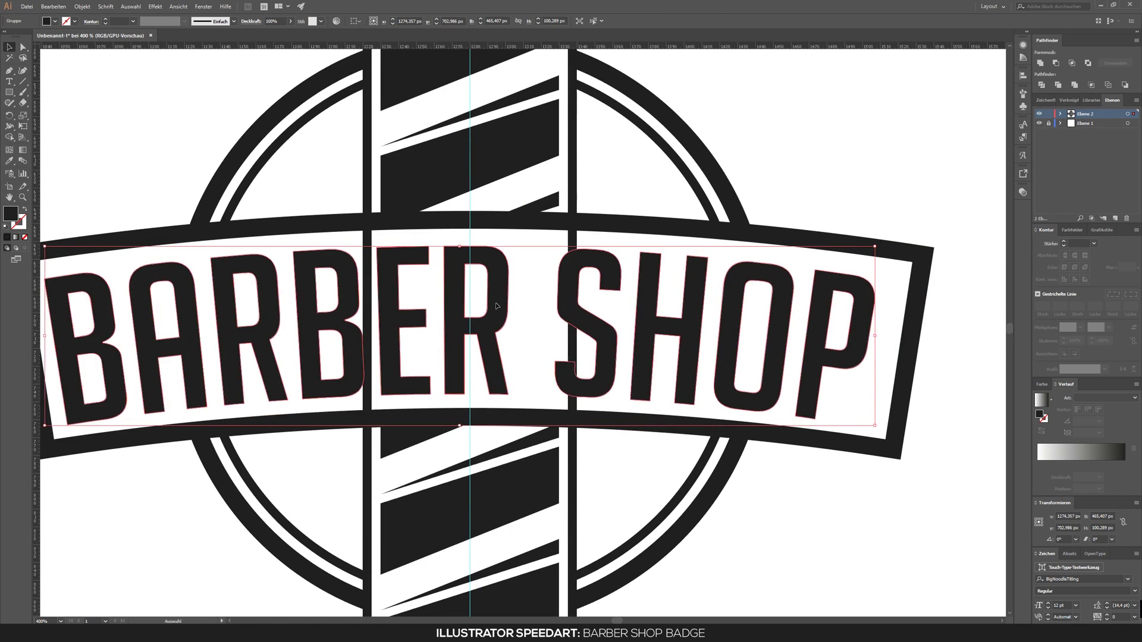
key("ctrl+minus")
key("ctrl+minus")
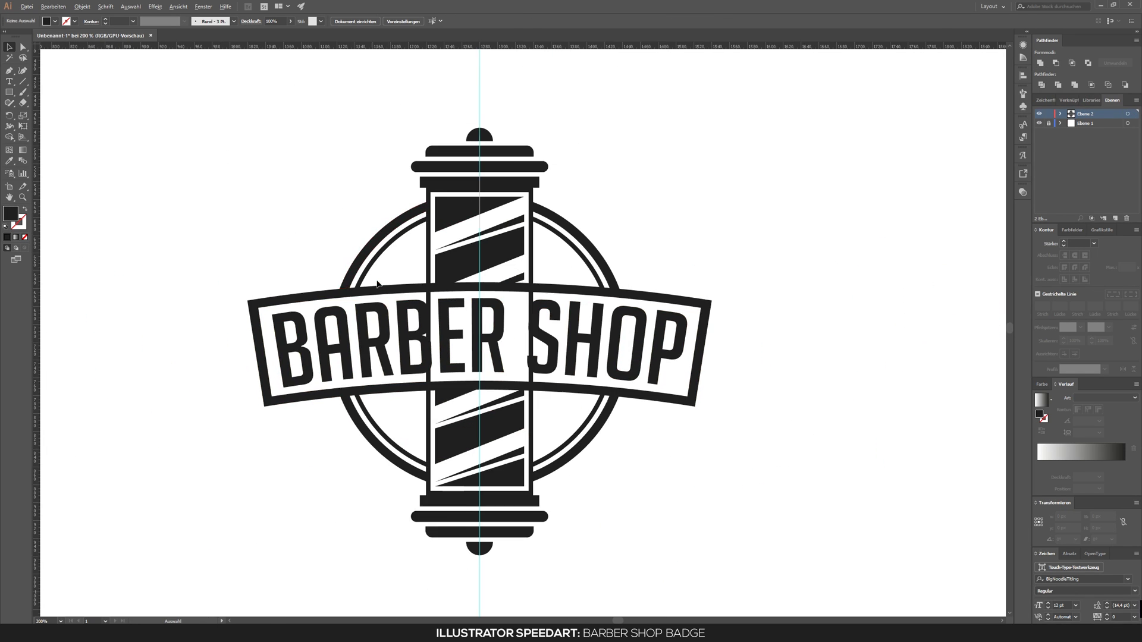
key("ctrl+plus")
key("ctrl+shift+a")
left_click(583, 282)
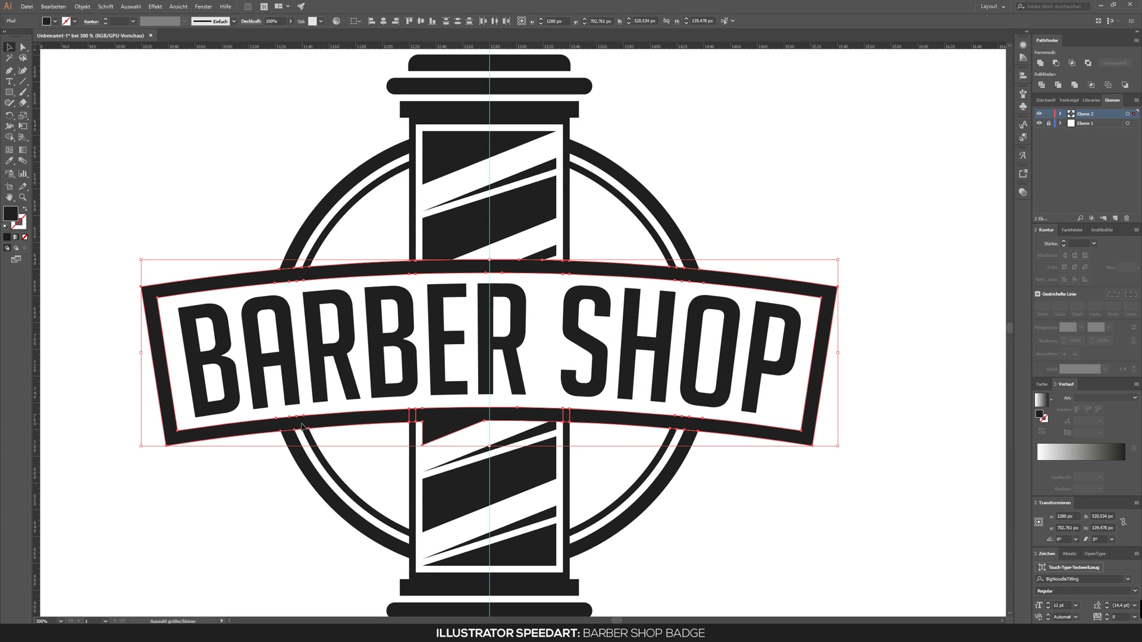
left_click(762, 501)
key("ctrl+minus")
key("ctrl+minus")
key("ctrl+plus")
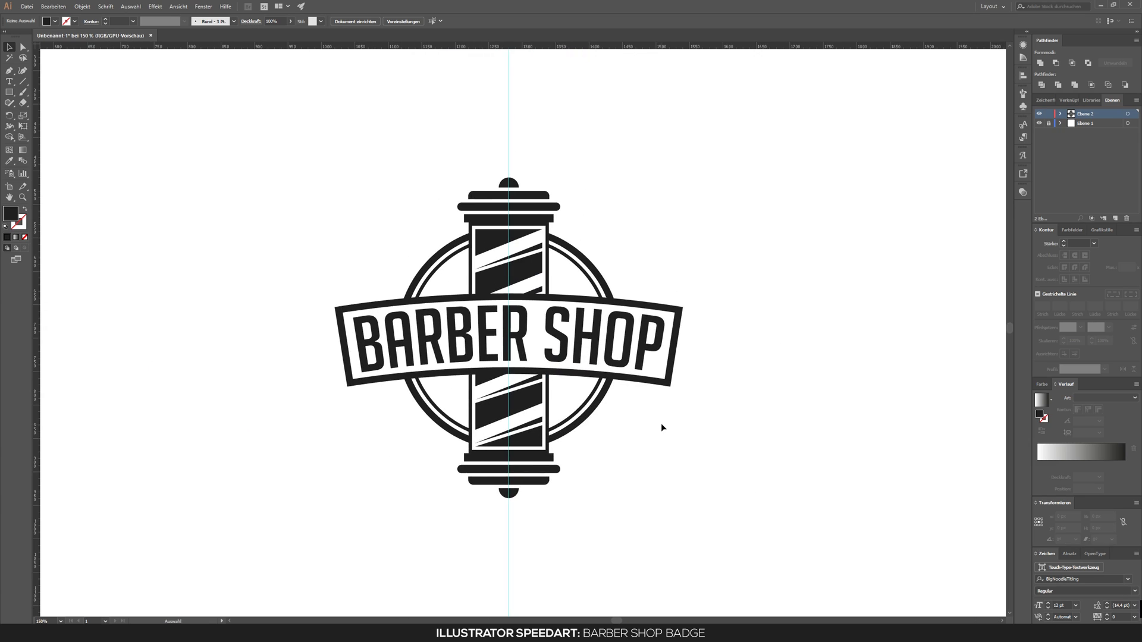
left_click_drag(551, 380, 551, 366)
type("ESTD.")
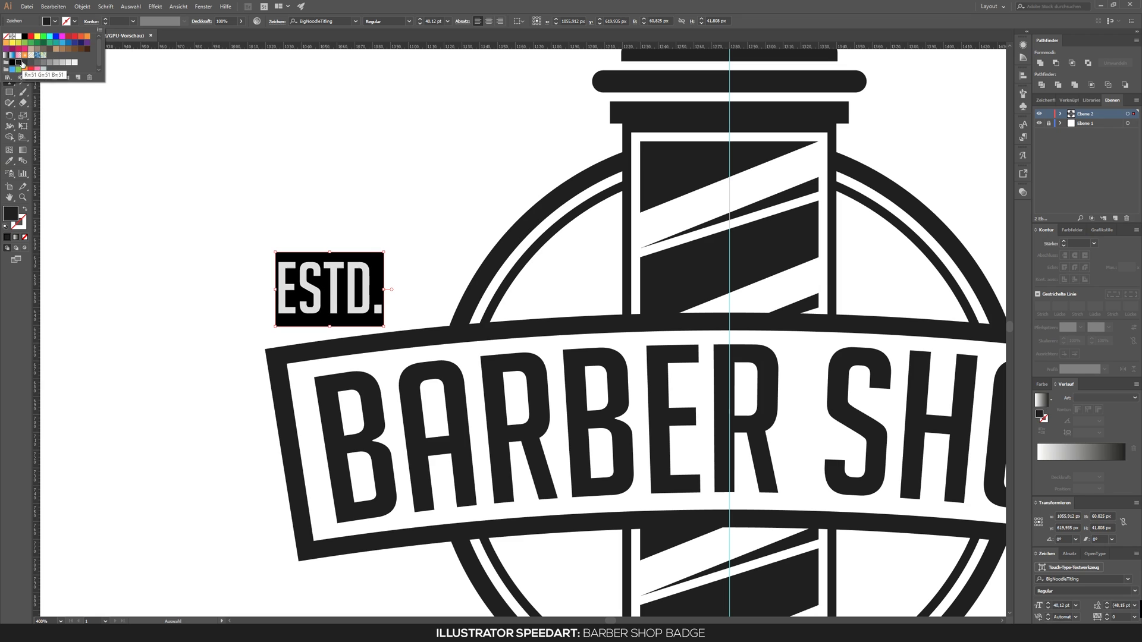
Duplicate the ESTD. text to its right and retype the copy as 1966
left_click(23, 62)
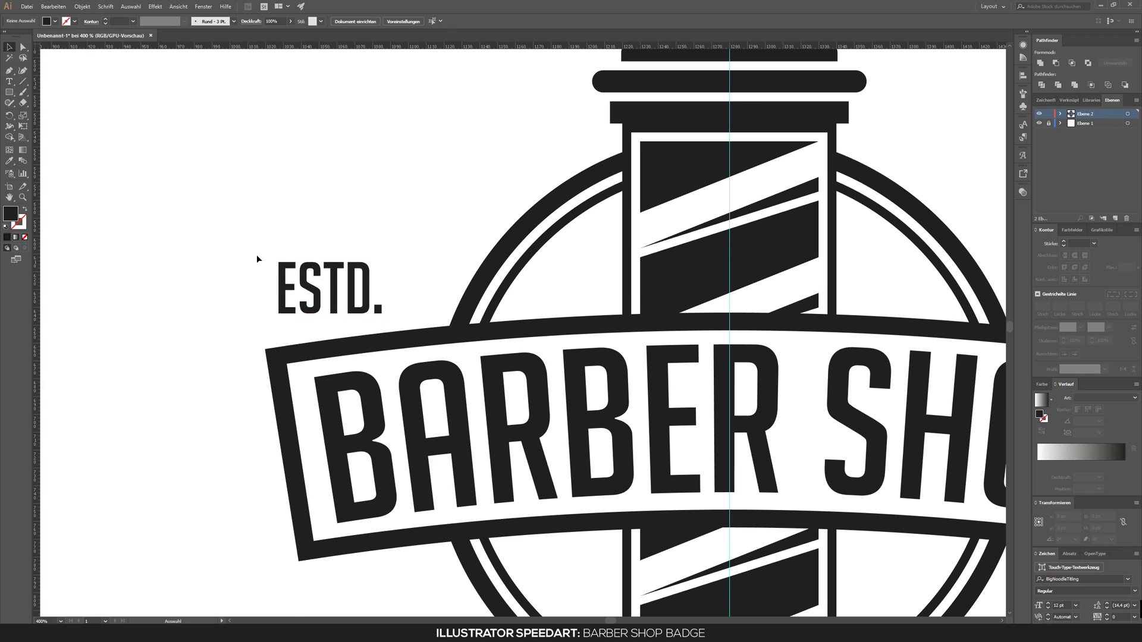
key("ctrl+plus")
left_click_drag(326, 289, 449, 289)
double_click(476, 291)
type("169")
key("ctrl+0")
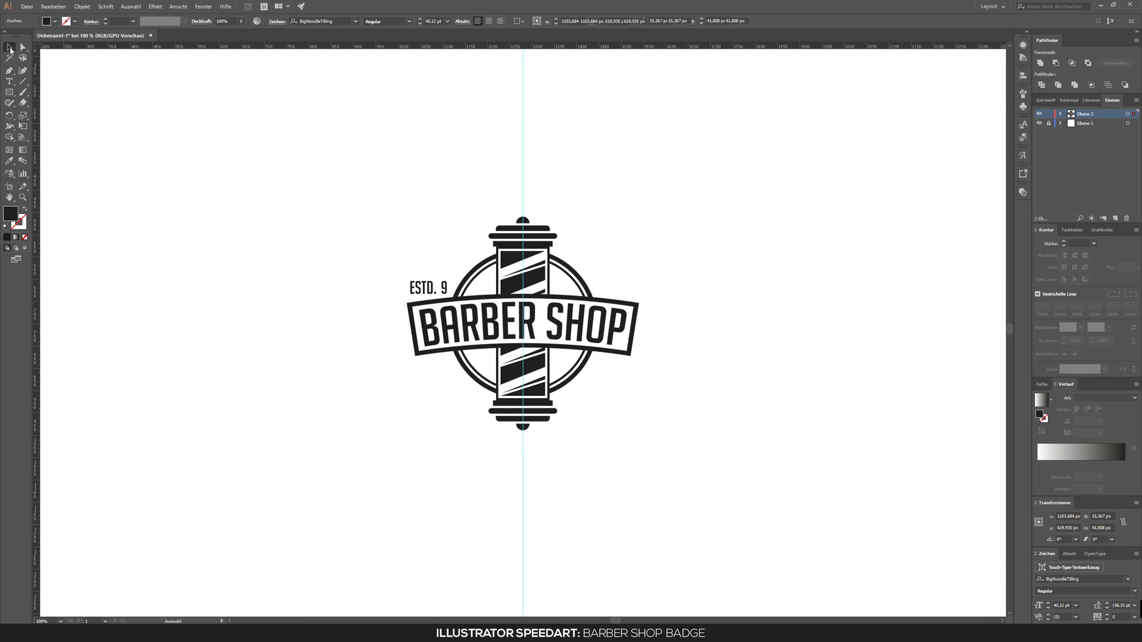
Place ESTD. above the banner's left end, tilted about 7°, and 1966 above its right end
key("ctrl+plus")
key("ctrl+plus")
left_click_drag(326, 322, 226, 321)
mouse_move(263, 374)
left_mouse_down()
mouse_move(415, 373)
mouse_move(918, 301)
left_mouse_up()
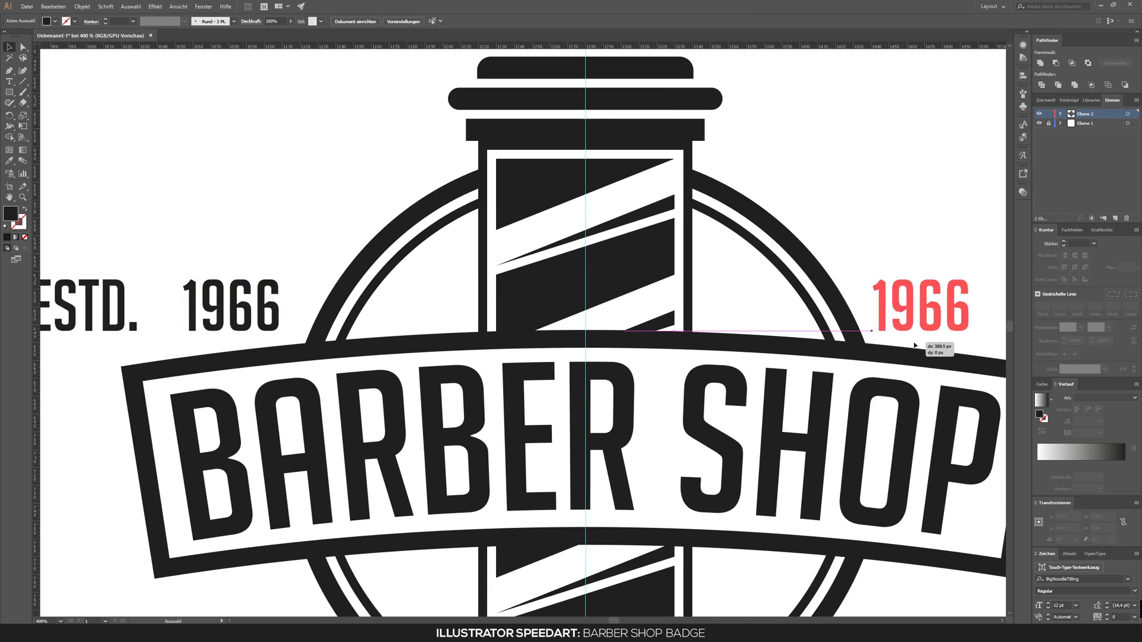
key("ctrl+0")
scroll(262, 341, "up", 5)
left_click_drag(368, 269, 364, 253)
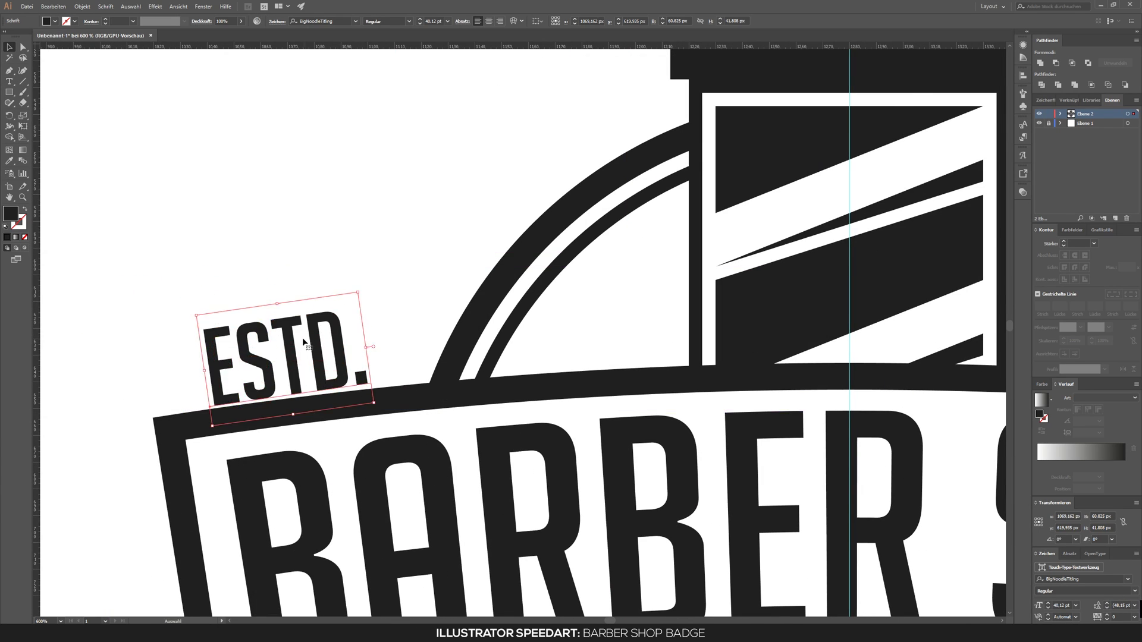
scroll(190, 328, "up", 5)
left_click_drag(657, 113, 651, 128)
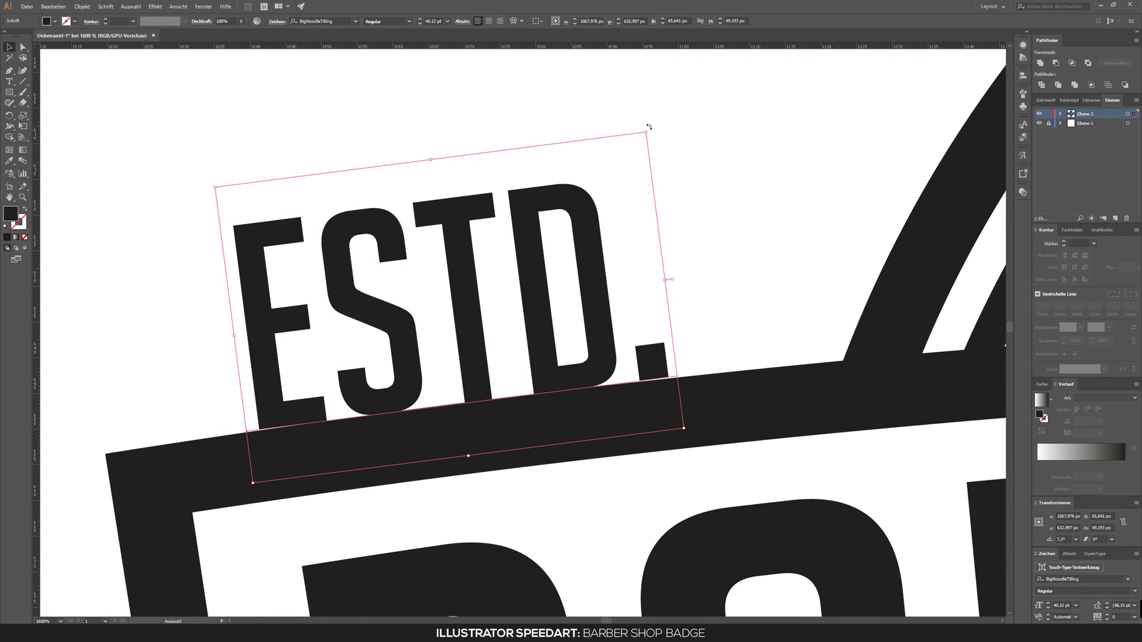
left_click_drag(539, 281, 455, 287)
Set the ESTD. text size to 30 pt
scroll(454, 284, "down", 5)
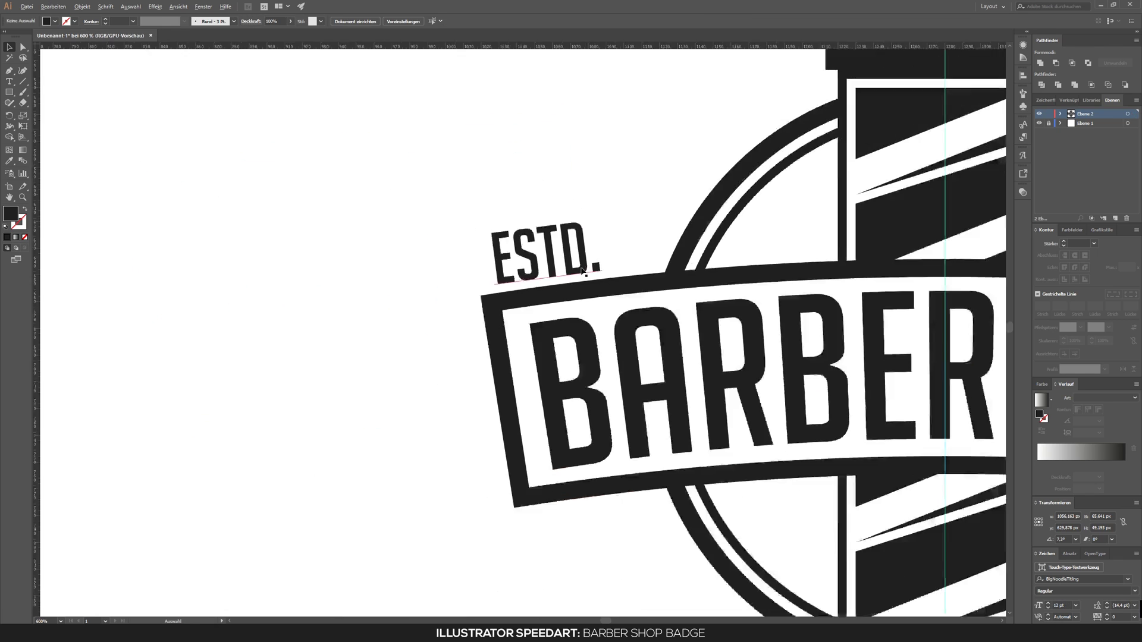
scroll(433, 298, "up", 5)
triple_click(433, 299)
left_click(432, 21)
type("30")
key("Return")
Nudge ESTD. down slightly and move 1966 right along the banner
key("Escape")
key("ctrl+0")
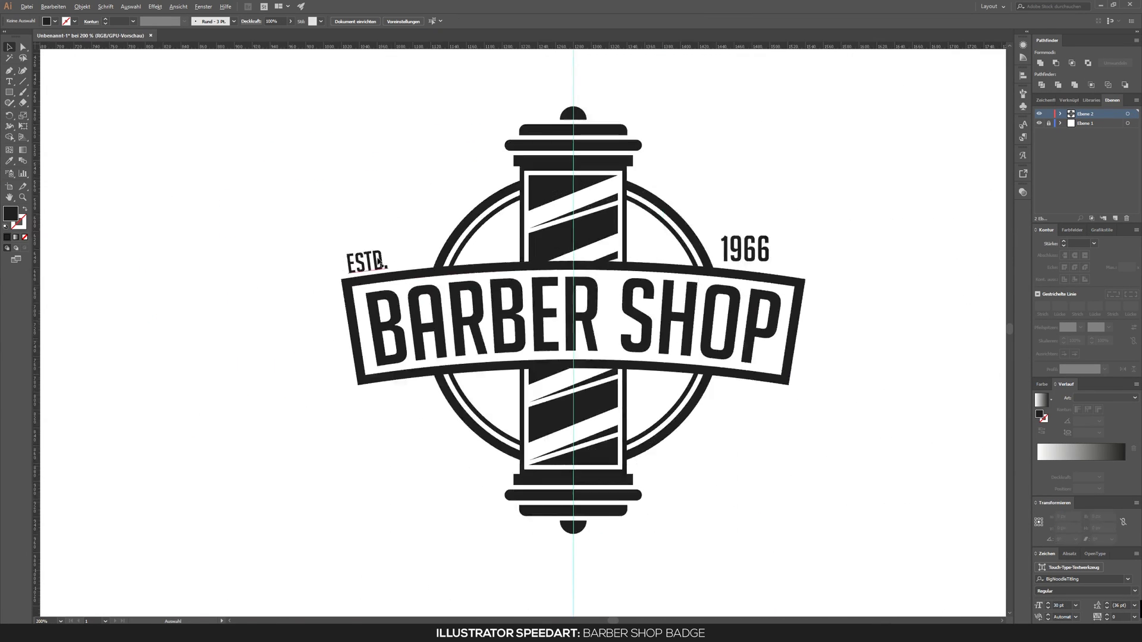
scroll(389, 325, "up", 8)
mouse_move(389, 325)
left_mouse_down()
mouse_move(390, 348)
mouse_move(392, 333)
left_mouse_up()
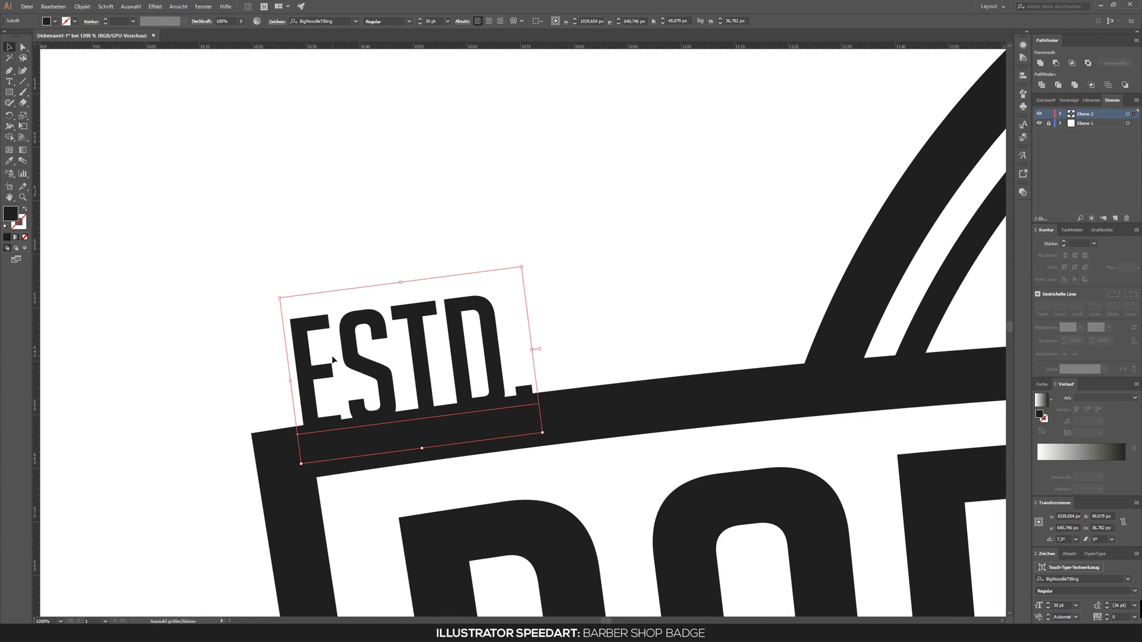
scroll(589, 301, "down", 5)
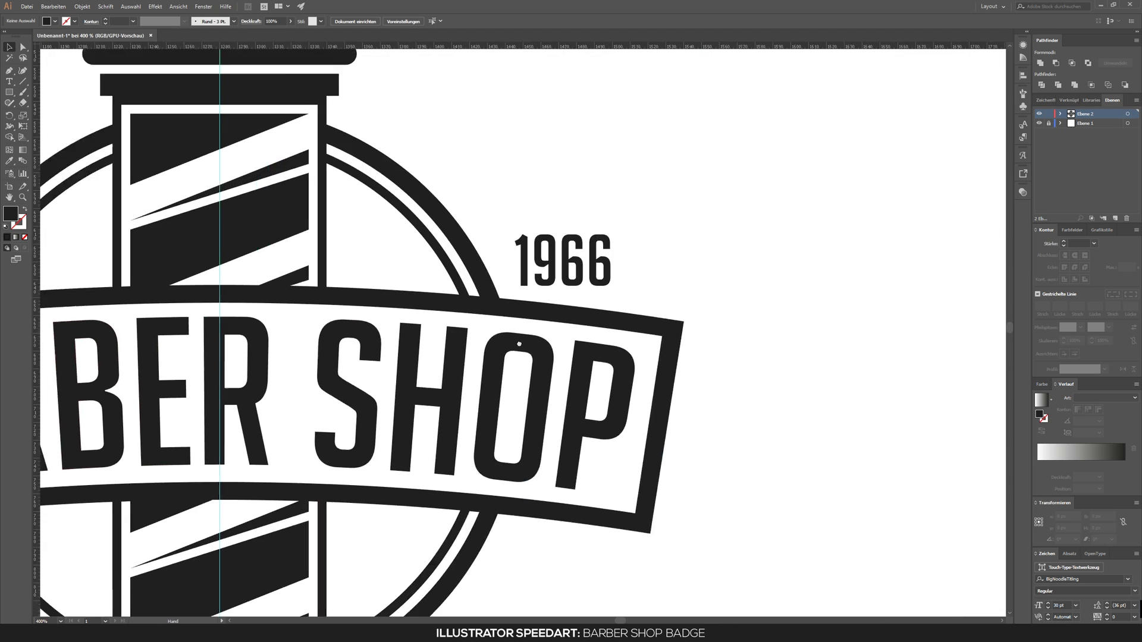
scroll(561, 256, "up", 5)
left_click_drag(558, 265, 604, 324)
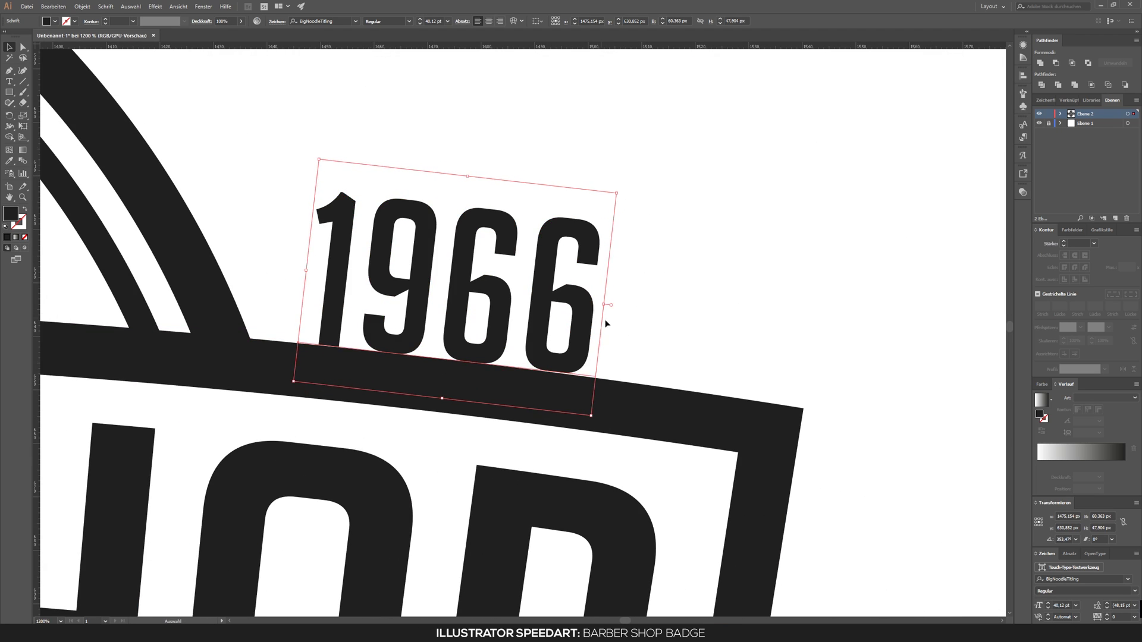
left_click_drag(452, 312, 670, 339)
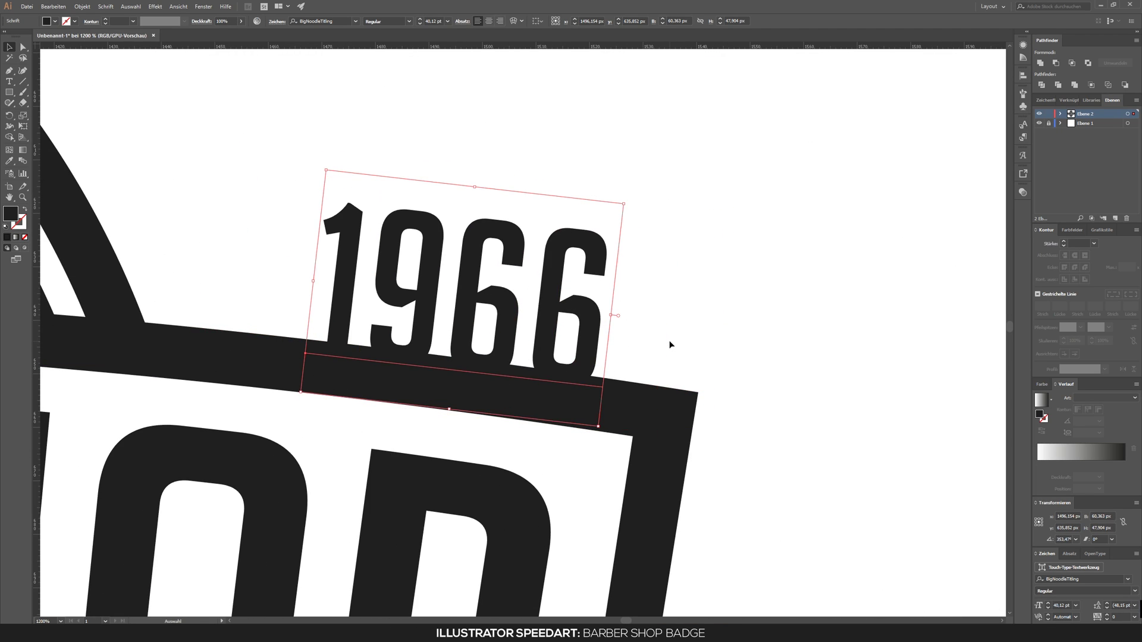
Move 1966 toward the banner's right end and nudge it slightly upward
key("ctrl+1")
scroll(732, 458, "up", 3)
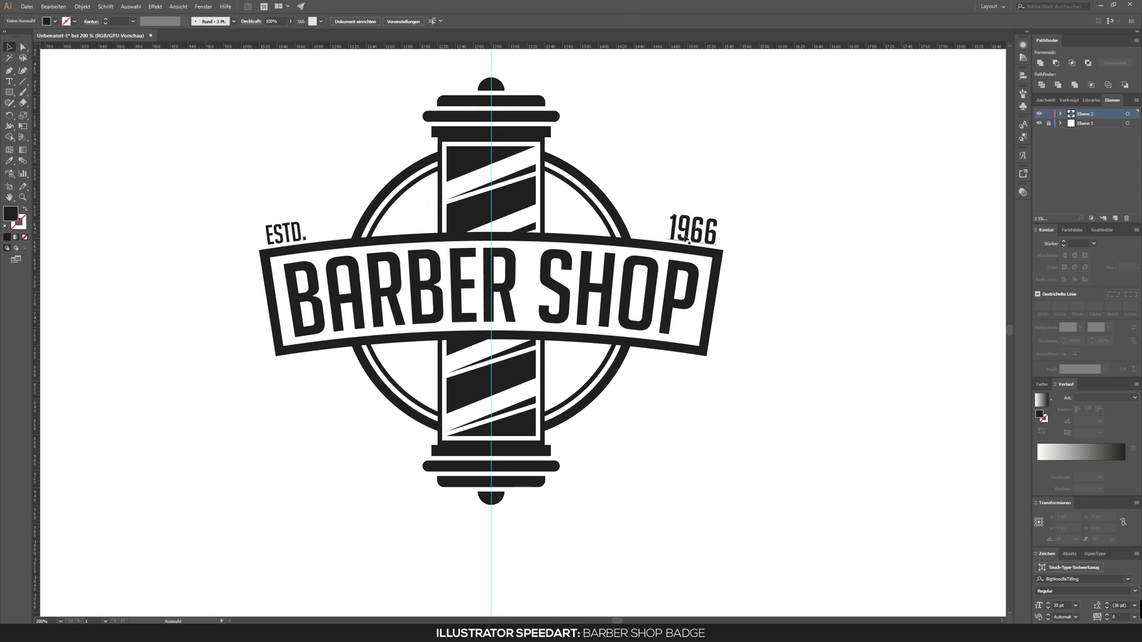
double_click(653, 232)
left_click(9, 53)
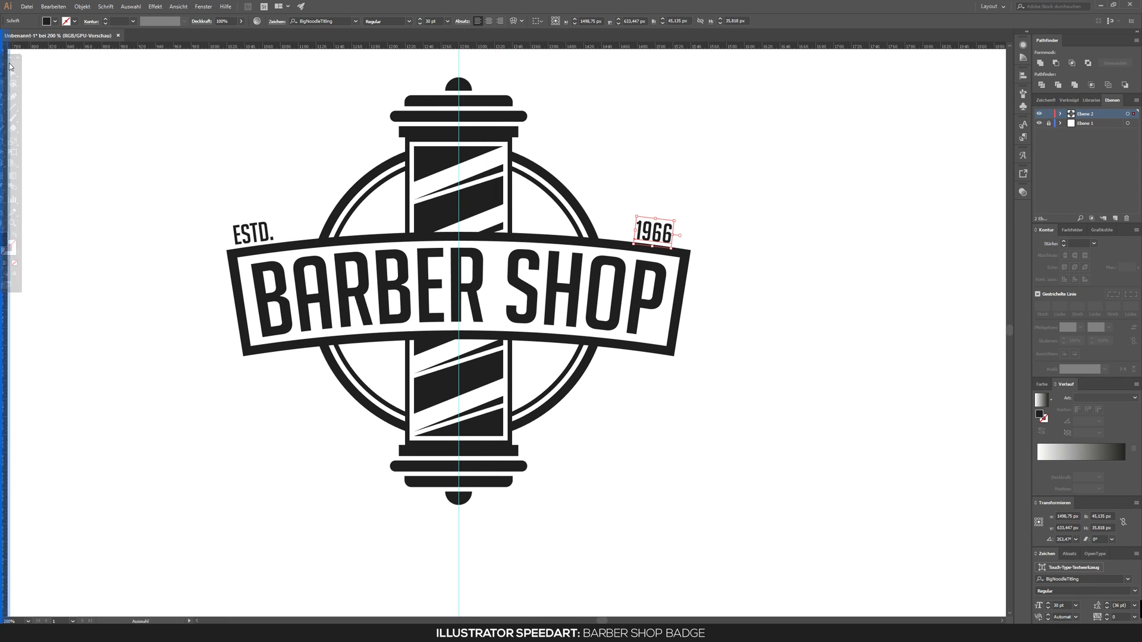
scroll(653, 232, "up", 5)
left_click_drag(523, 247, 647, 295)
key("Up")
key("Up")
key("Up")
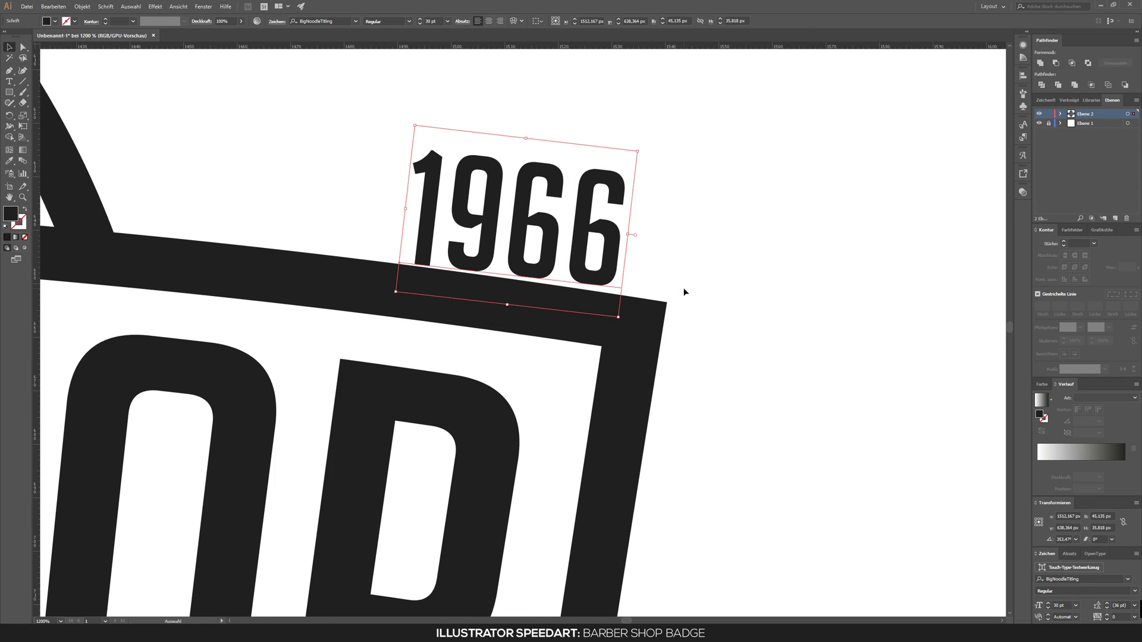
scroll(683, 288, "down", 5)
scroll(152, 301, "up", 5)
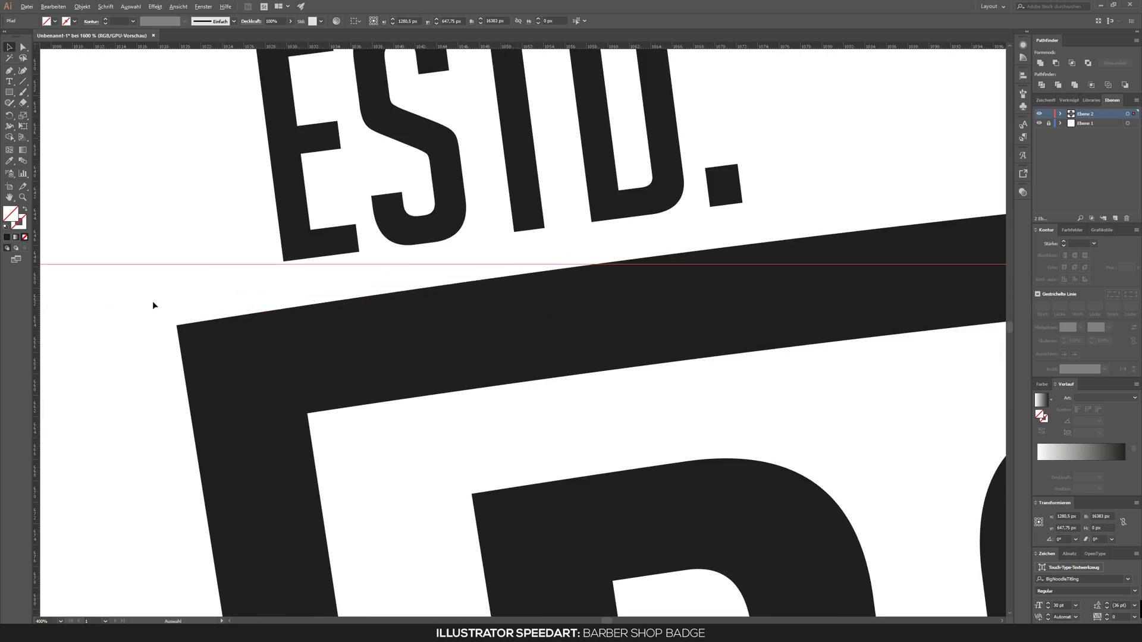
Draw a horizontal line under 1966 and turn it into an alignment guide
left_click_drag(713, 330, 111, 331)
key("ctrl+5")
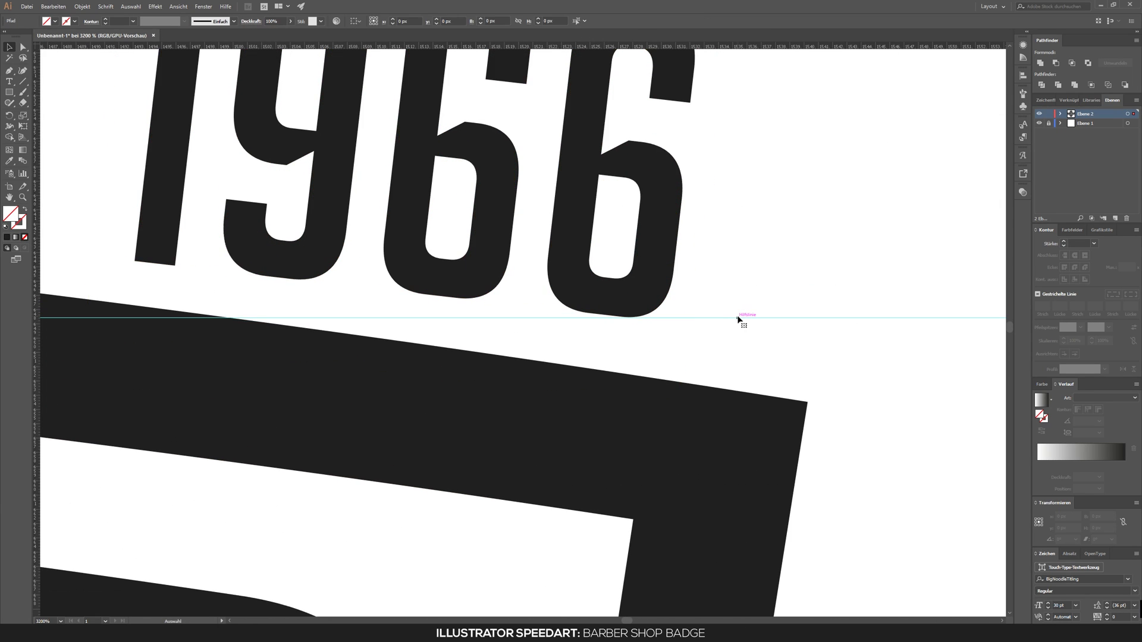
scroll(745, 319, "down", 5)
scroll(900, 395, "up", 5)
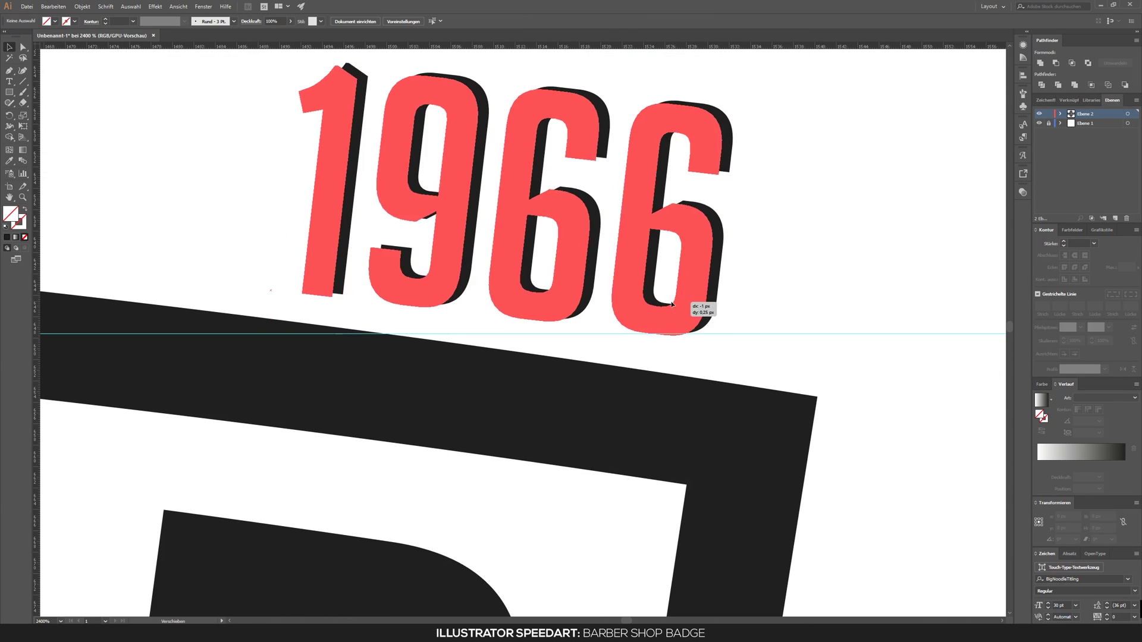
left_click(701, 306)
scroll(619, 428, "down", 2)
scroll(357, 268, "up", 2)
scroll(416, 268, "up", 2)
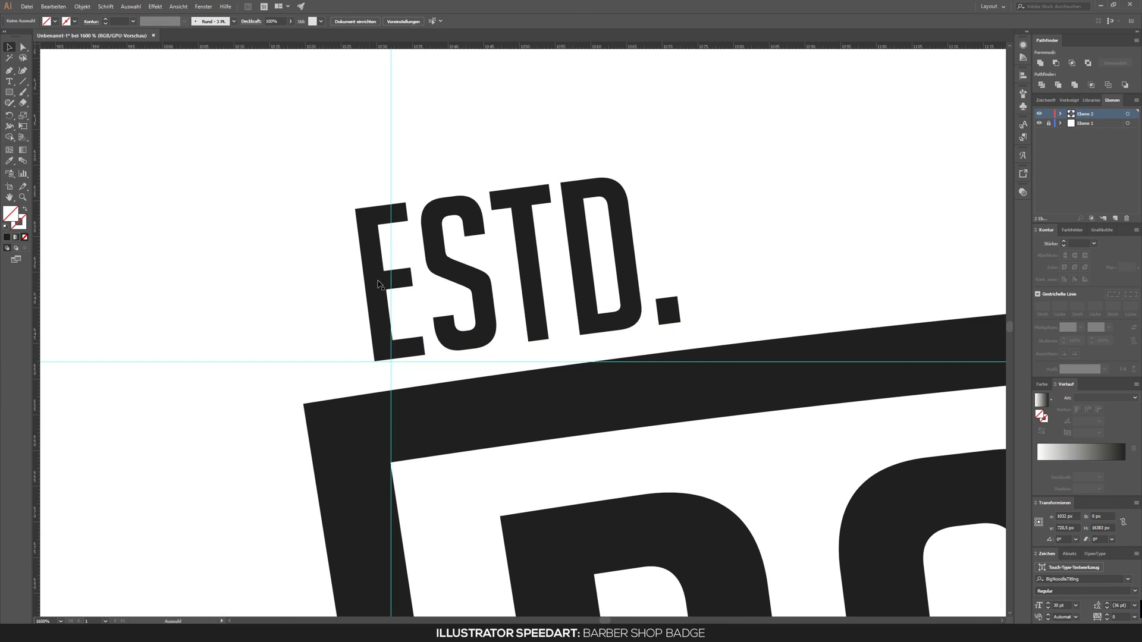
Shift ESTD. slightly right and 1966 slightly left so both sit evenly
left_click_drag(447, 277, 494, 277)
scroll(334, 124, "down", 2)
scroll(512, 249, "up", 2)
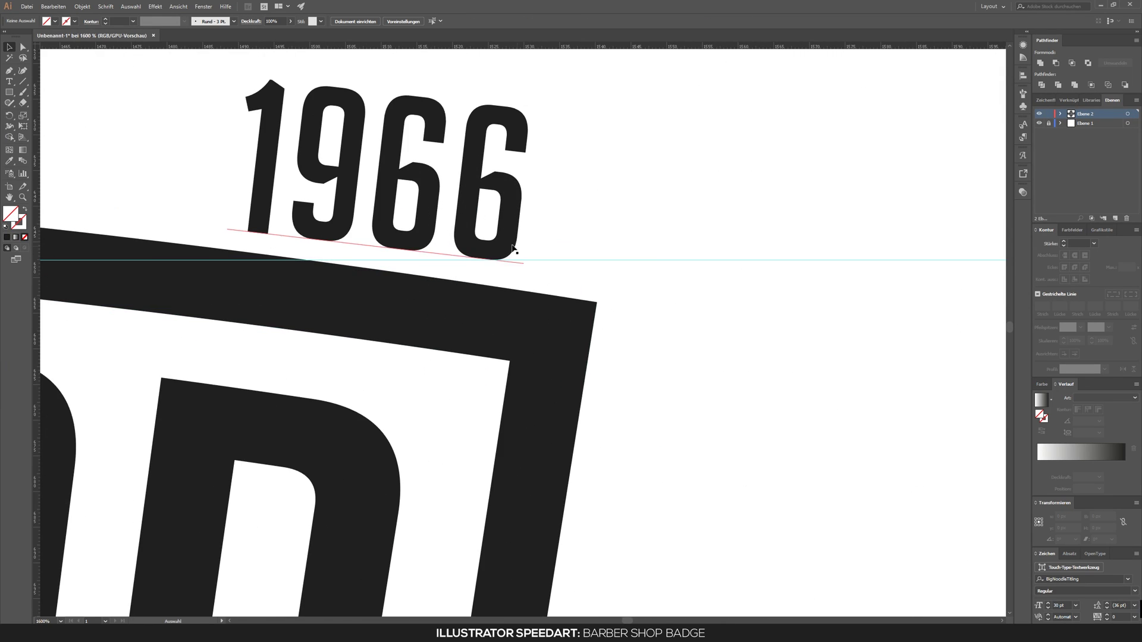
left_click_drag(505, 238, 488, 238)
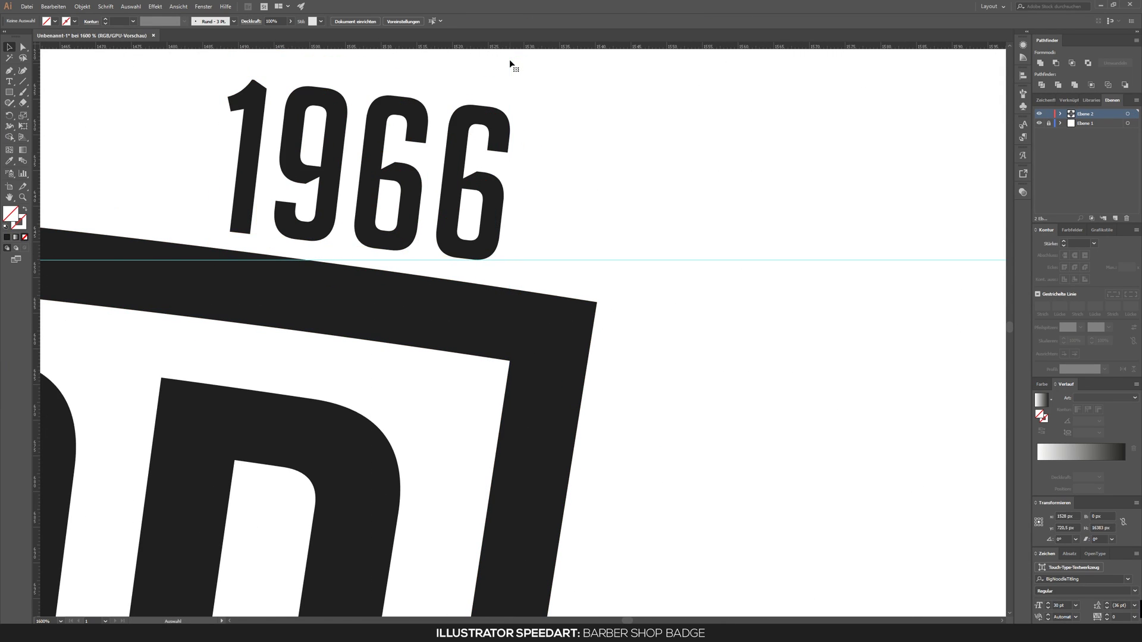
scroll(695, 333, "down", 3)
scroll(689, 385, "down", 2)
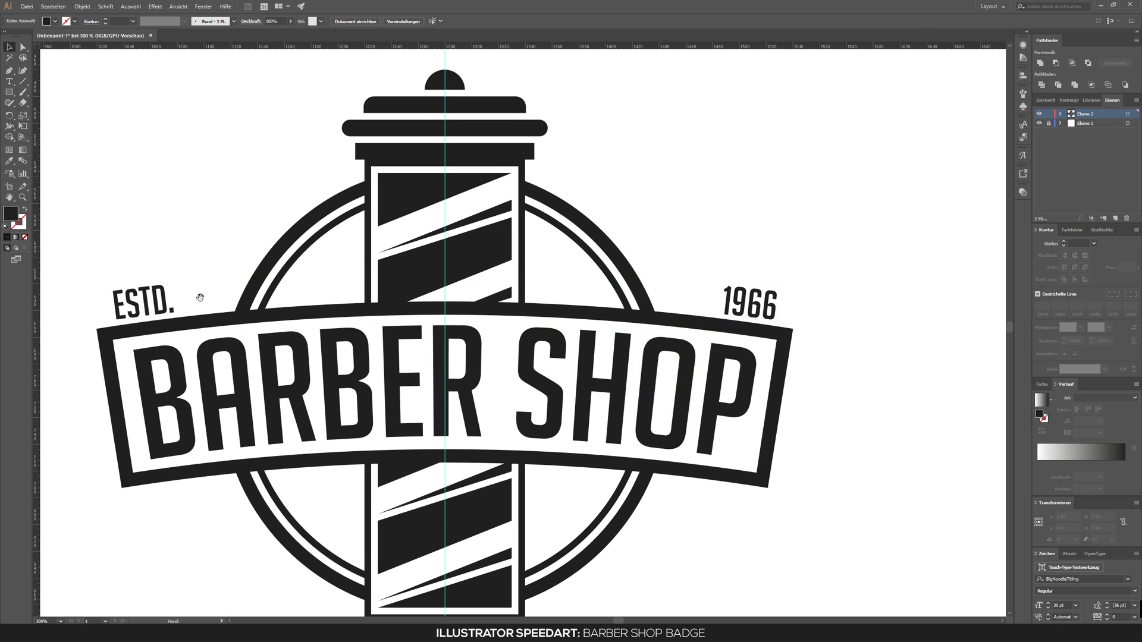
scroll(204, 300, "down", 2)
Draw a tapering tail shape with the Pen tool under the banner's left end
scroll(204, 300, "down", 3)
left_click(9, 72)
scroll(156, 341, "up", 1)
left_click(146, 341)
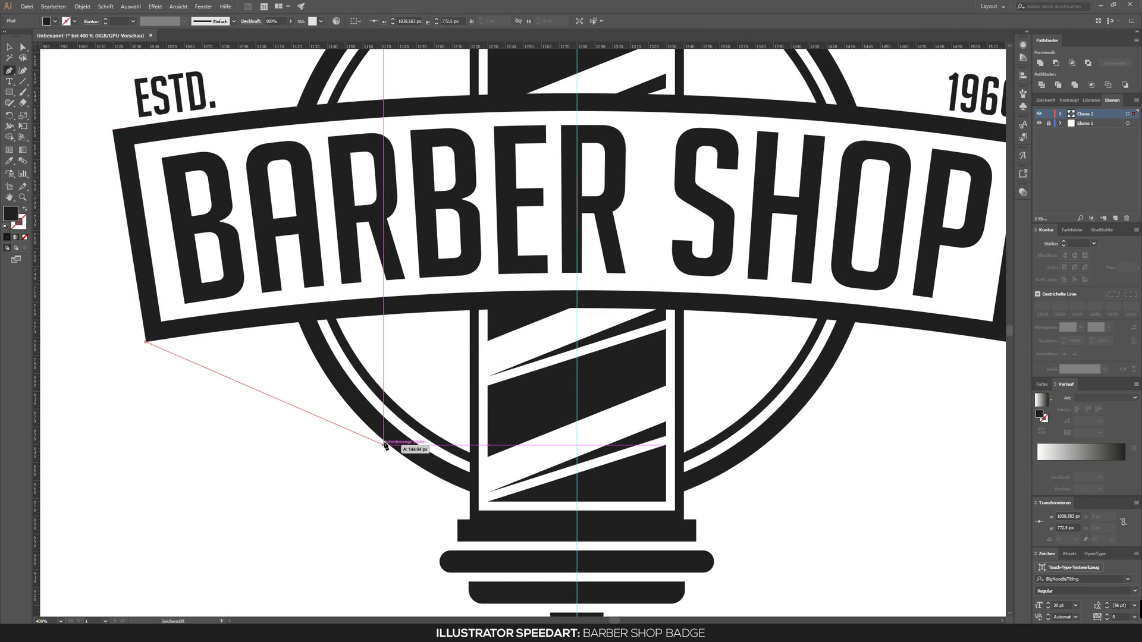
left_click(470, 405)
left_click(470, 310)
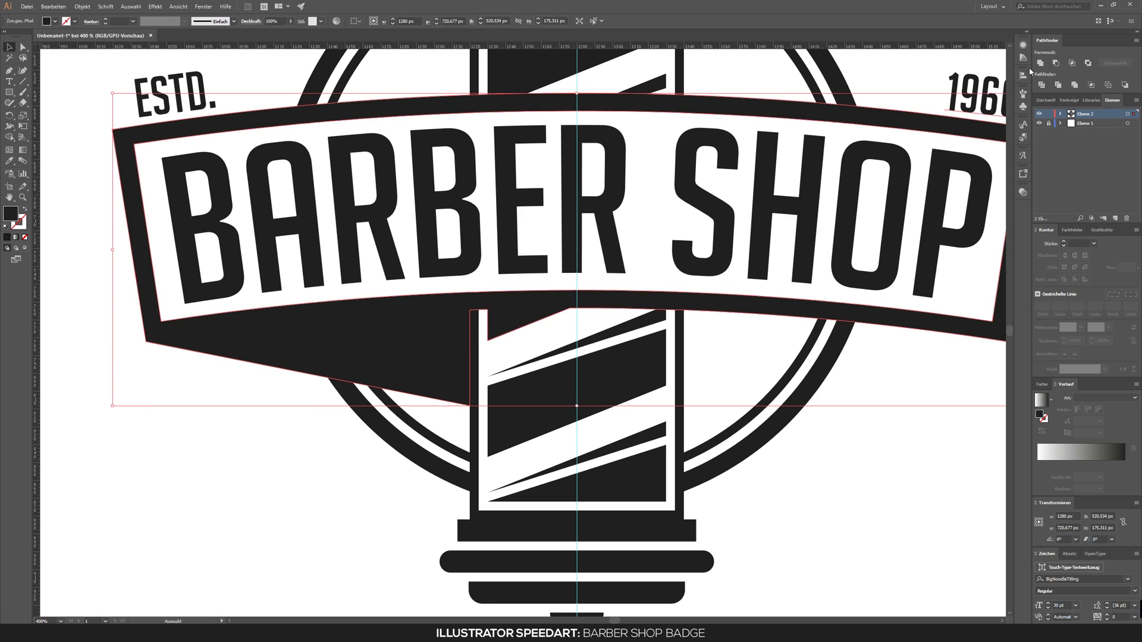
Reflect-copy the tail and move the copy under the banner's right end
right_click(625, 299)
left_click(675, 398)
left_click_drag(391, 359, 556, 359)
key("ctrl+0")
scroll(605, 353, "up", 5)
scroll(530, 515, "down", 3)
scroll(660, 409, "up", 1)
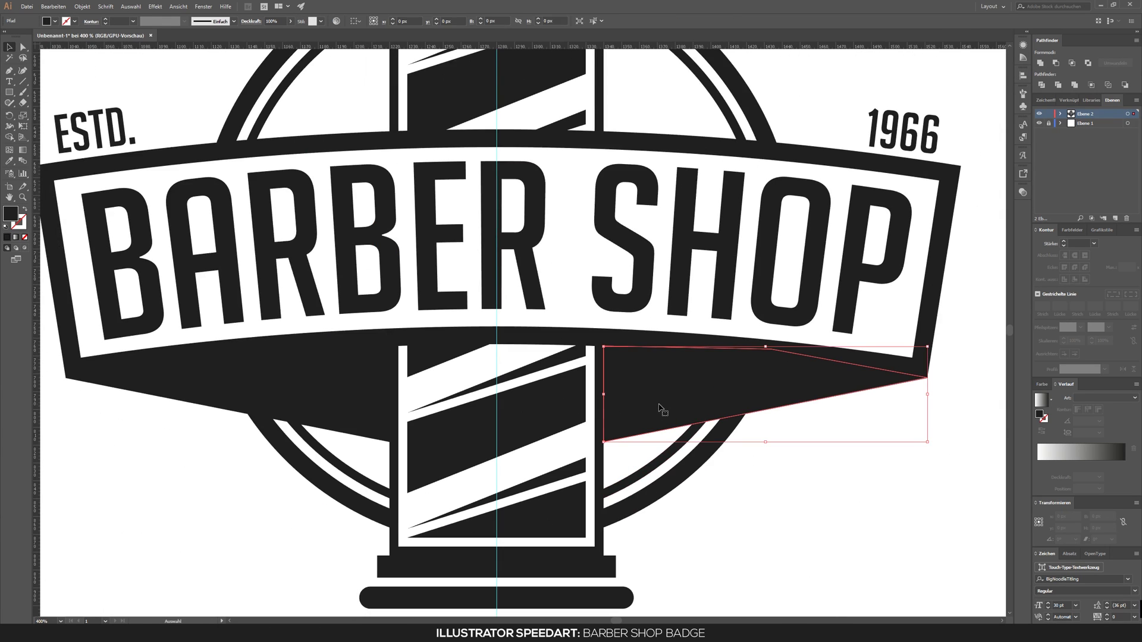
Check the ESTD. and 1966 labels by selecting each, then deselect everything
left_click(821, 497)
scroll(535, 297, "up", 3)
scroll(535, 297, "left", 3)
left_click(197, 229)
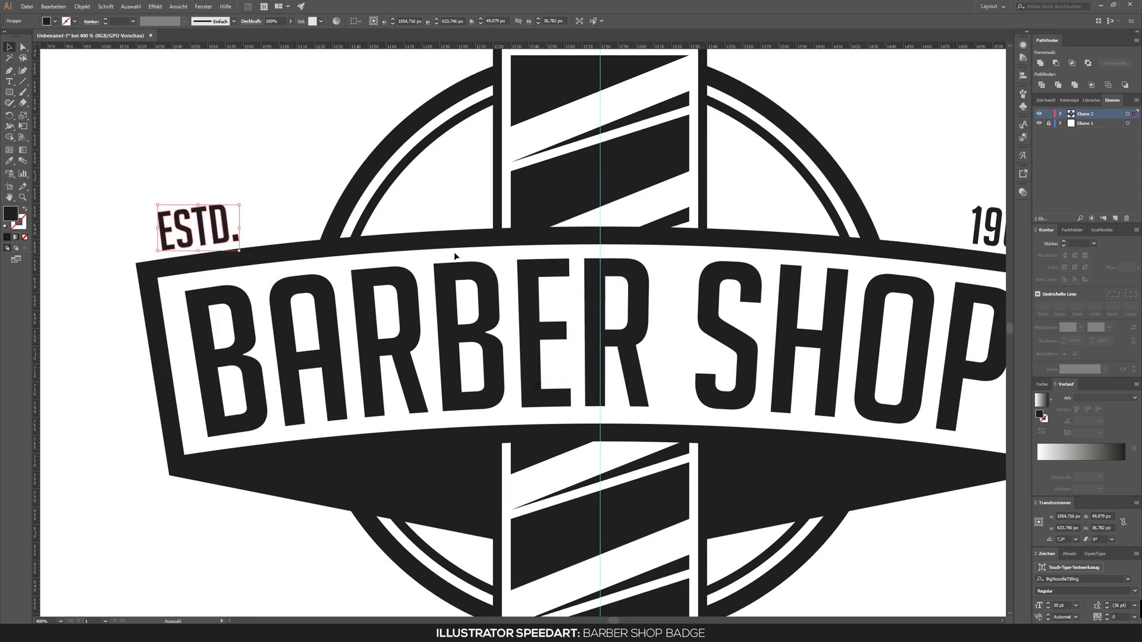
scroll(455, 256, "down", 2)
left_click(695, 255)
left_click(800, 365)
scroll(432, 259, "down", 2)
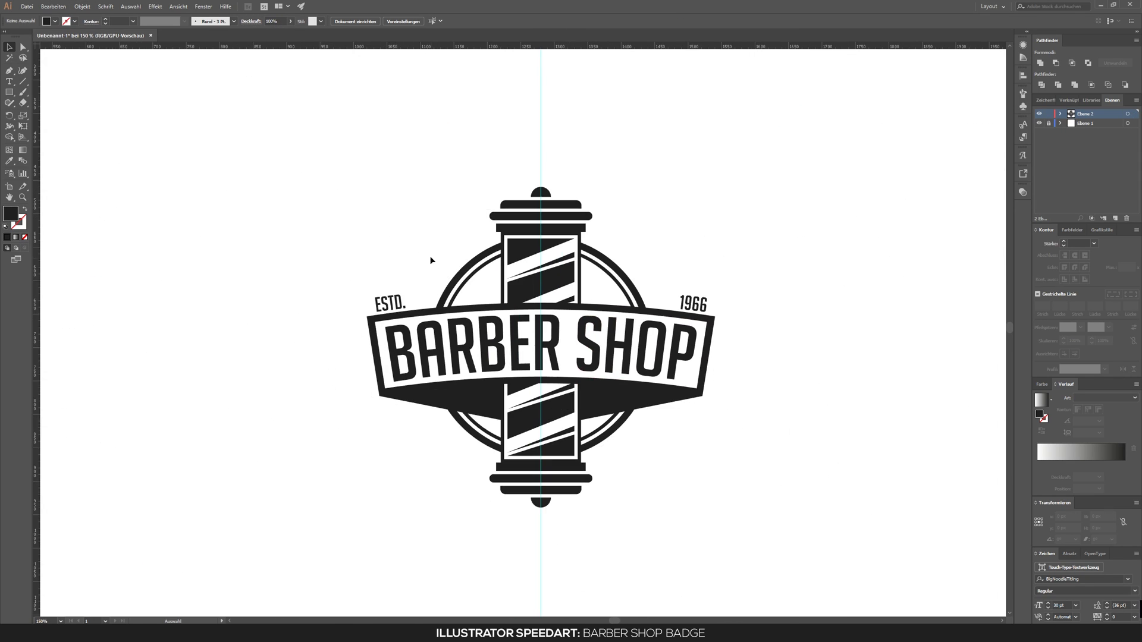
scroll(431, 260, "up", 2)
Draw a spiral with a 10 pt stroke weight
left_click_drag(23, 81, 59, 104)
left_click(295, 211)
key("Return")
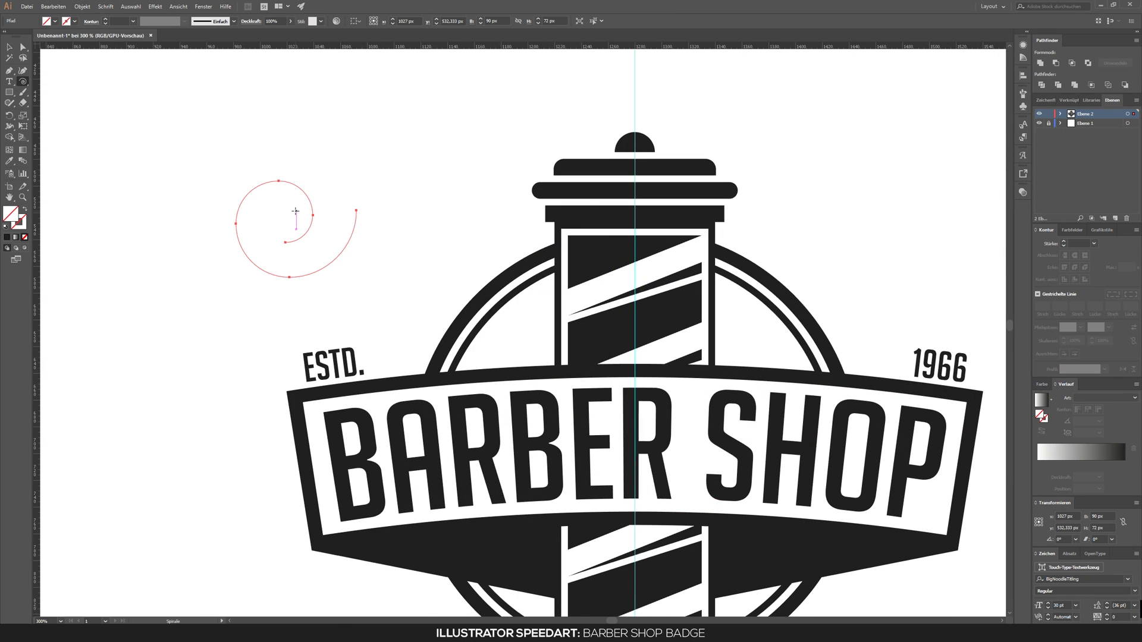
left_click(115, 21)
type("10")
key("Return")
Taper the spiral's stroke and place the swirl inside the ring beside the pole
mouse_move(286, 230)
left_mouse_down()
mouse_move(393, 286)
mouse_move(385, 347)
mouse_move(356, 397)
left_mouse_up()
scroll(337, 245, "up", 2)
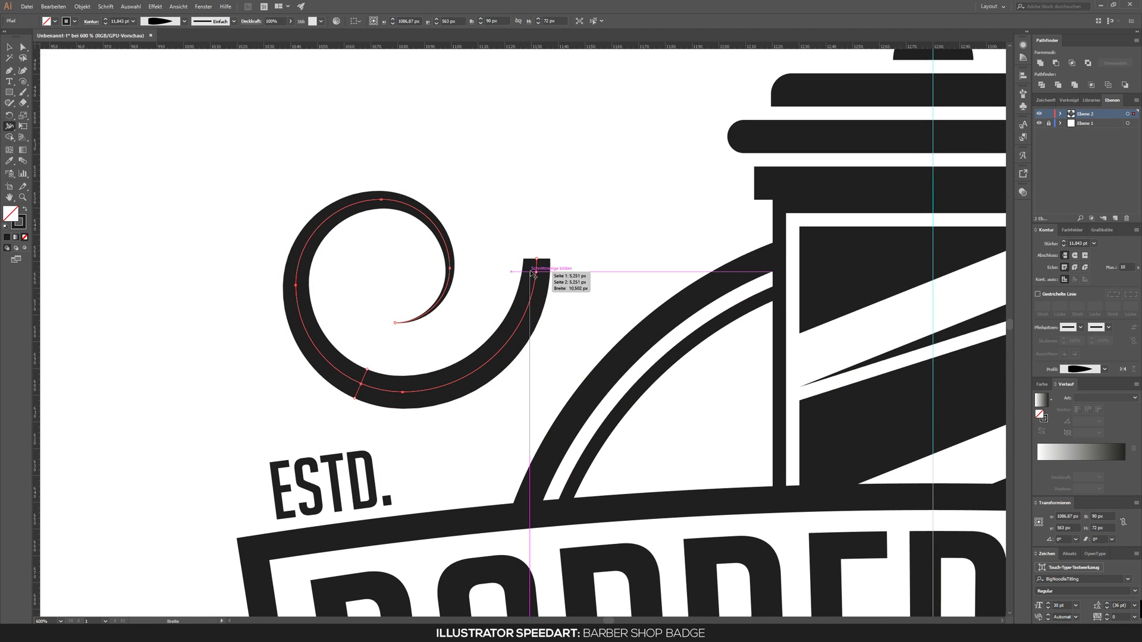
left_click_drag(543, 262, 539, 262)
key("ctrl+0")
key("v")
mouse_move(310, 285)
left_mouse_down()
mouse_move(651, 280)
mouse_move(606, 351)
left_mouse_up()
scroll(653, 280, "up", 5)
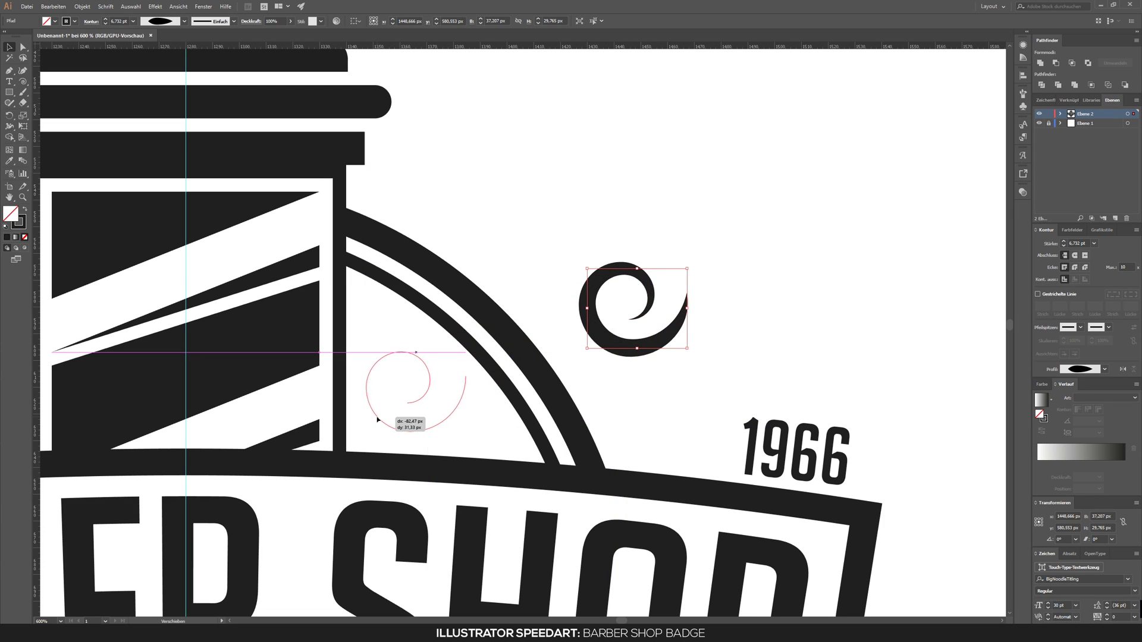
scroll(402, 385, "up", 3)
left_click_drag(377, 420, 340, 427)
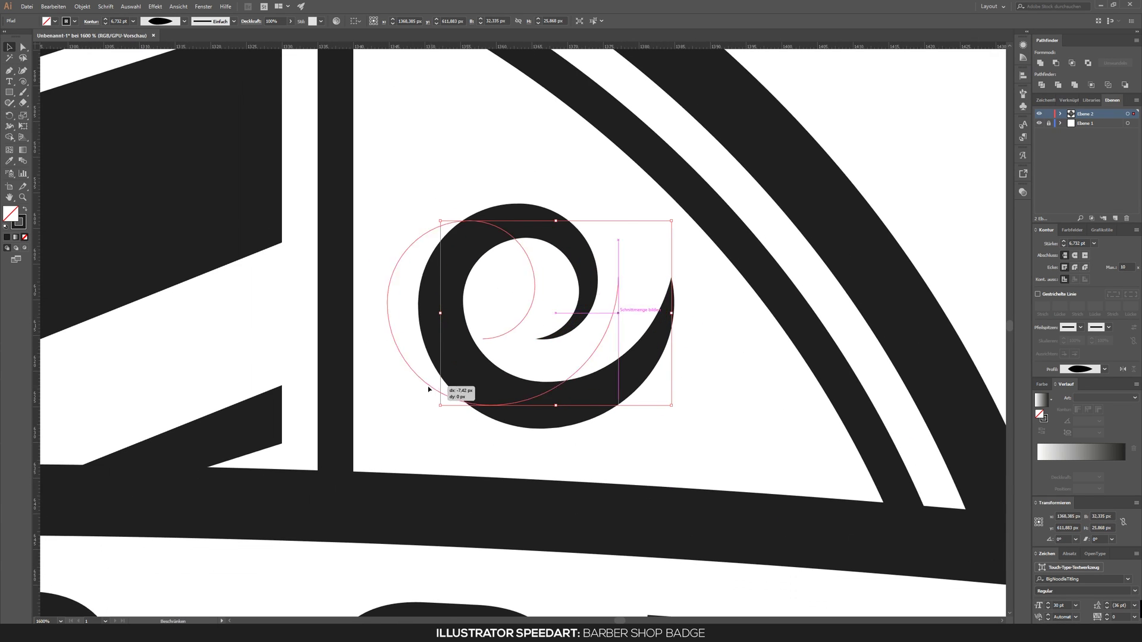
Thin the swirl with the Width tool and add a mirrored copy on the other side
key("shift+w")
left_click_drag(513, 381, 511, 385)
left_click(8, 46)
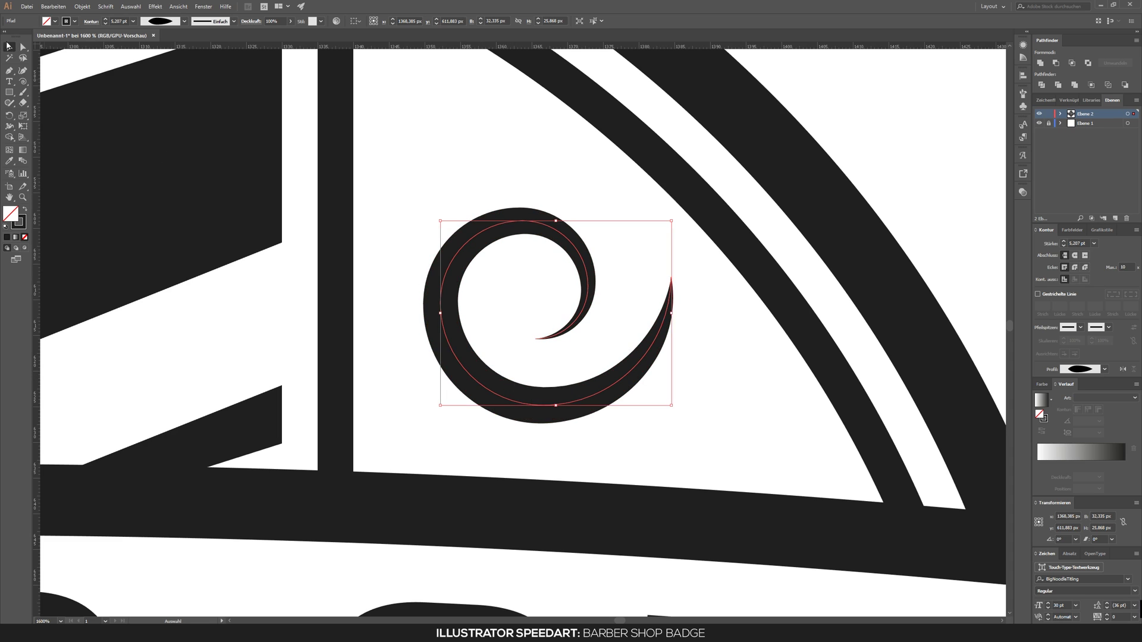
key("ctrl+0")
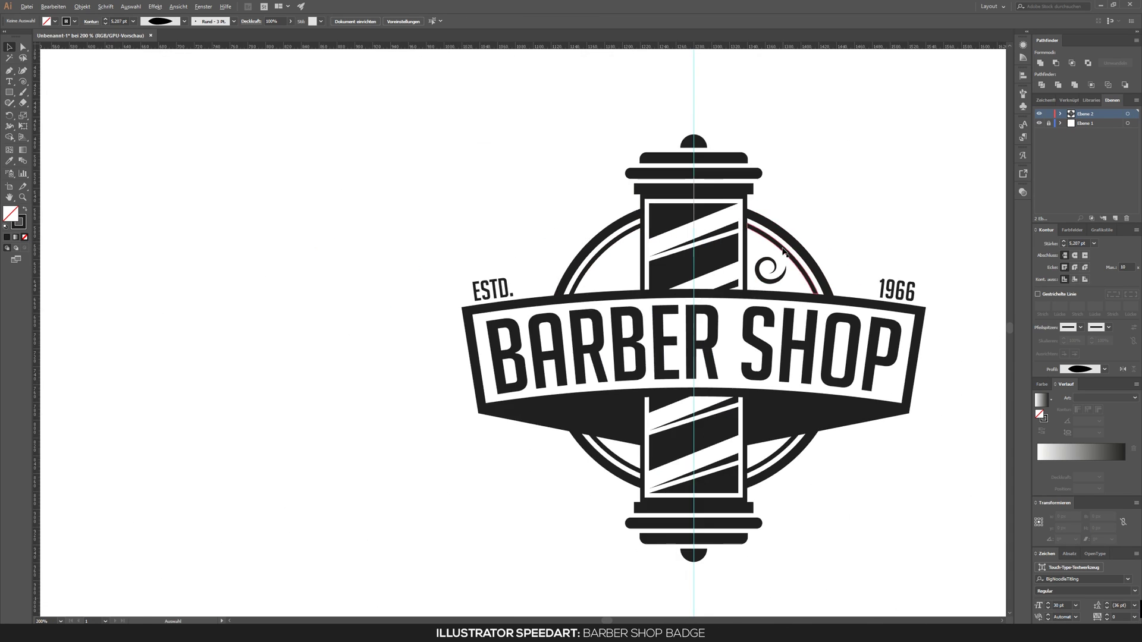
scroll(726, 316, "up", 5)
left_click_drag(274, 312, 274, 312)
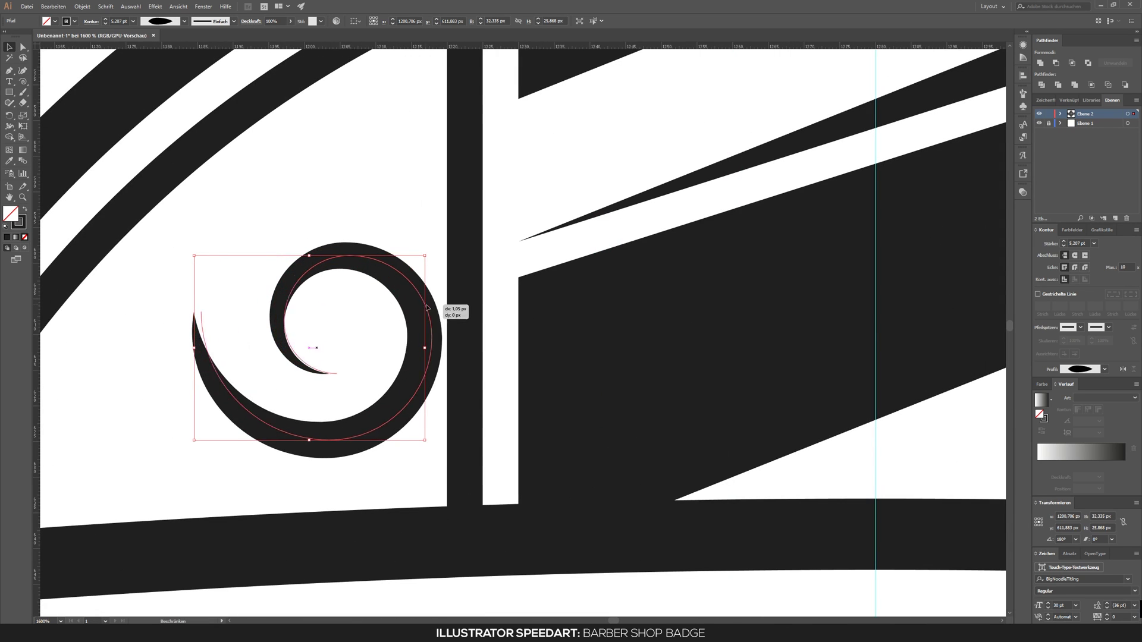
key("ctrl+0")
scroll(453, 362, "up", 2)
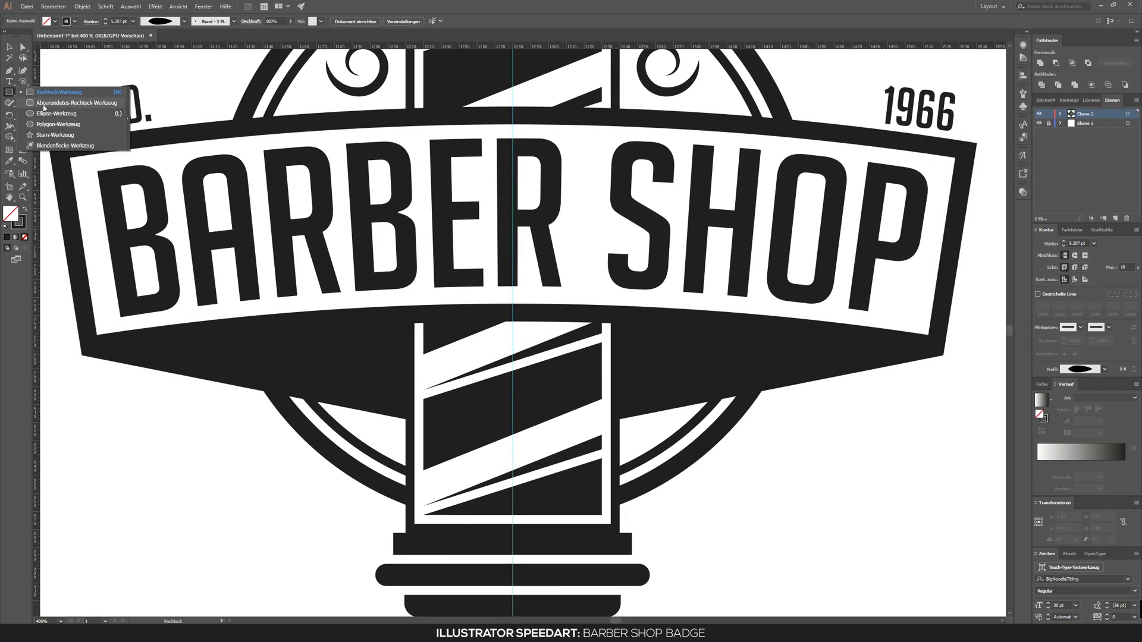
Draw a small white star on the left banner tail with the Star tool
left_click_drag(8, 92, 36, 137)
left_click_drag(238, 443, 260, 466)
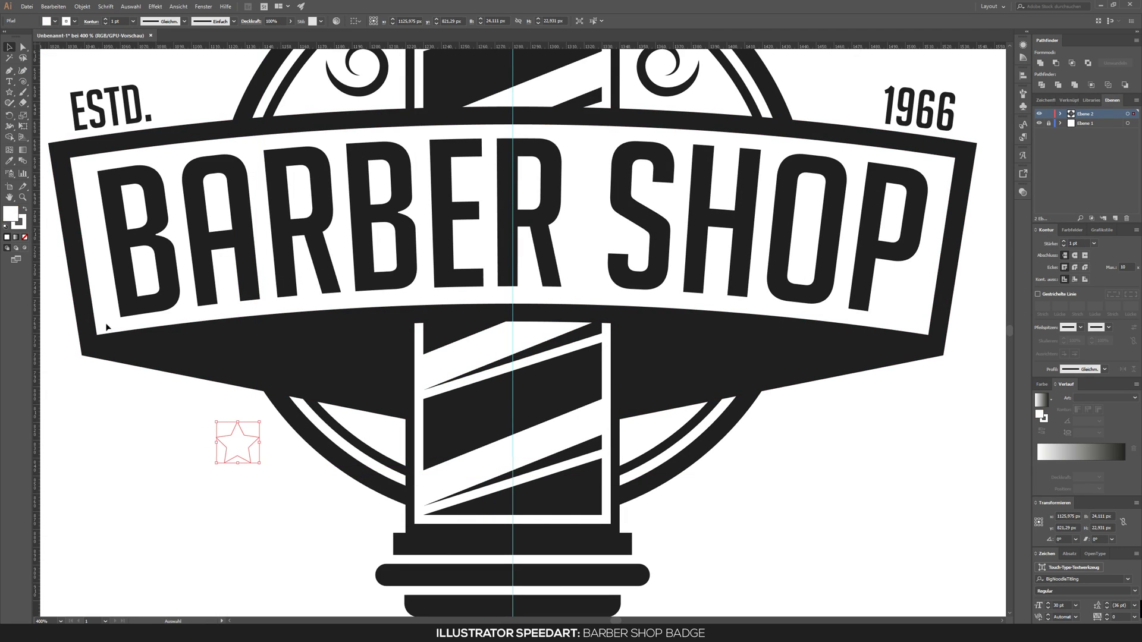
scroll(365, 485, "right", 3)
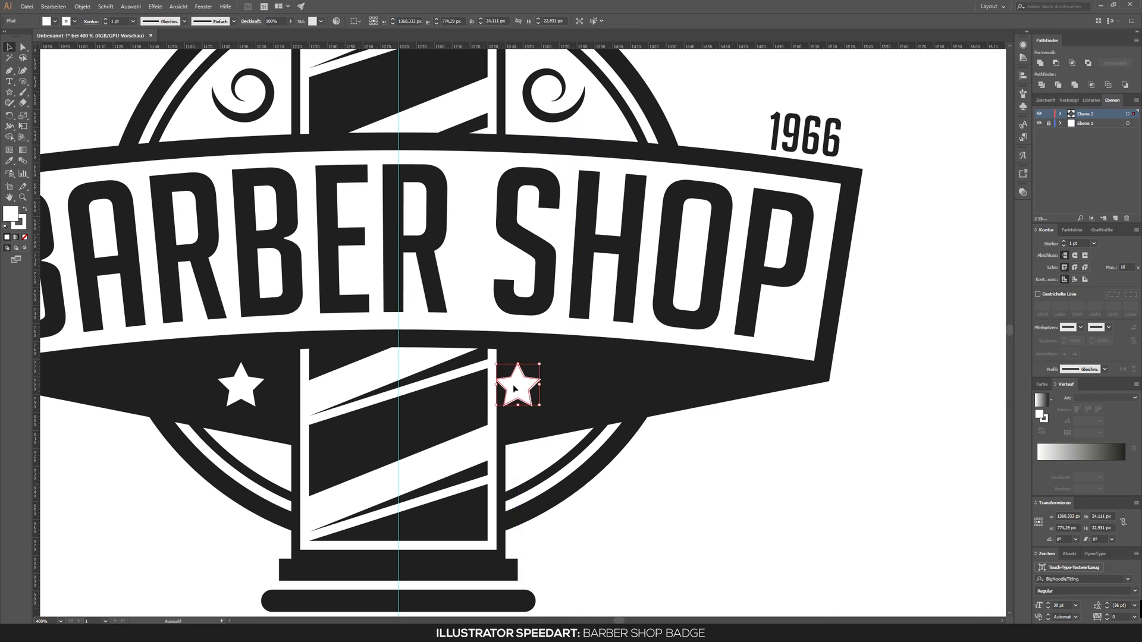
scroll(515, 388, "up", 5)
Set the star's stroke to None and nudge the stars into place beside the pole
left_click(71, 21)
left_click(12, 36)
scroll(527, 365, "down", 4)
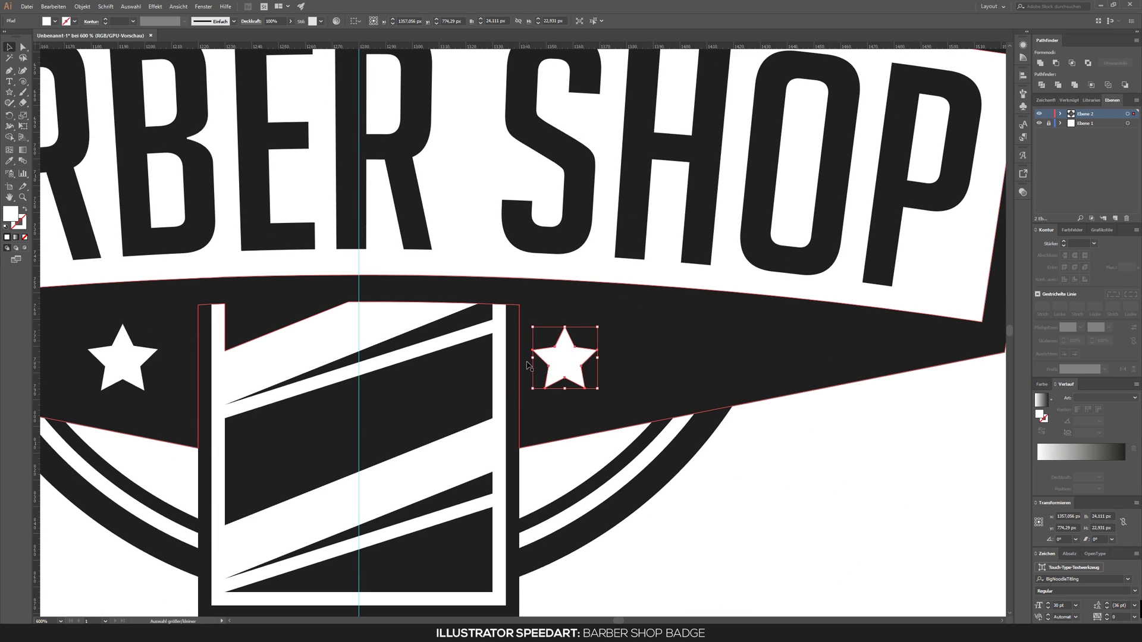
key("Right")
key("Right")
key("Right")
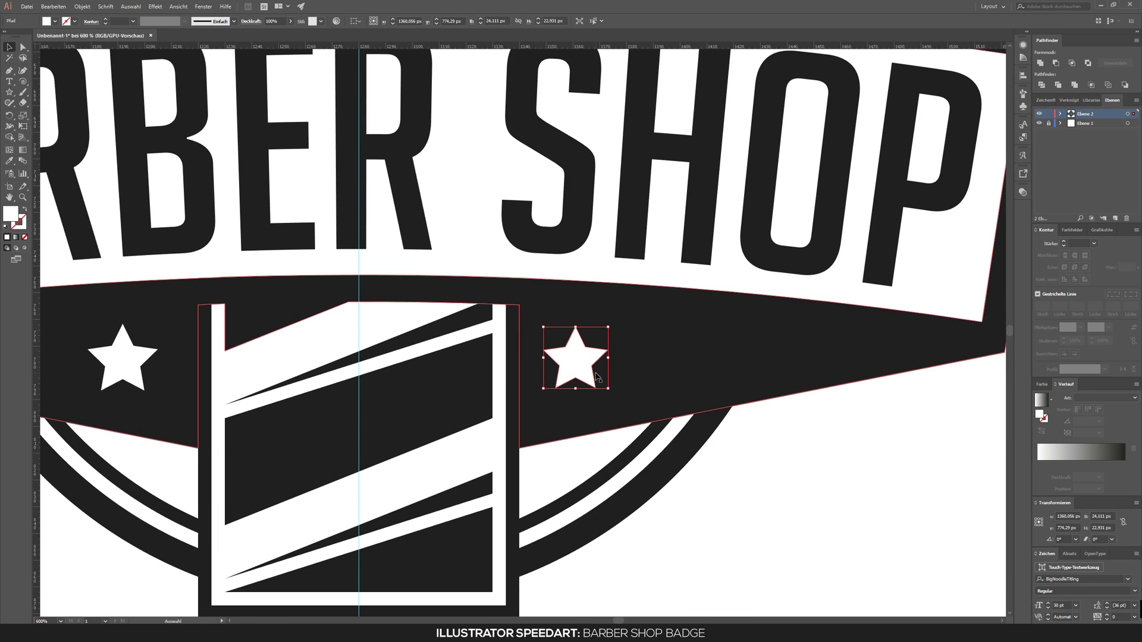
scroll(596, 376, "down", 2)
scroll(427, 351, "up", 2)
left_click(427, 352)
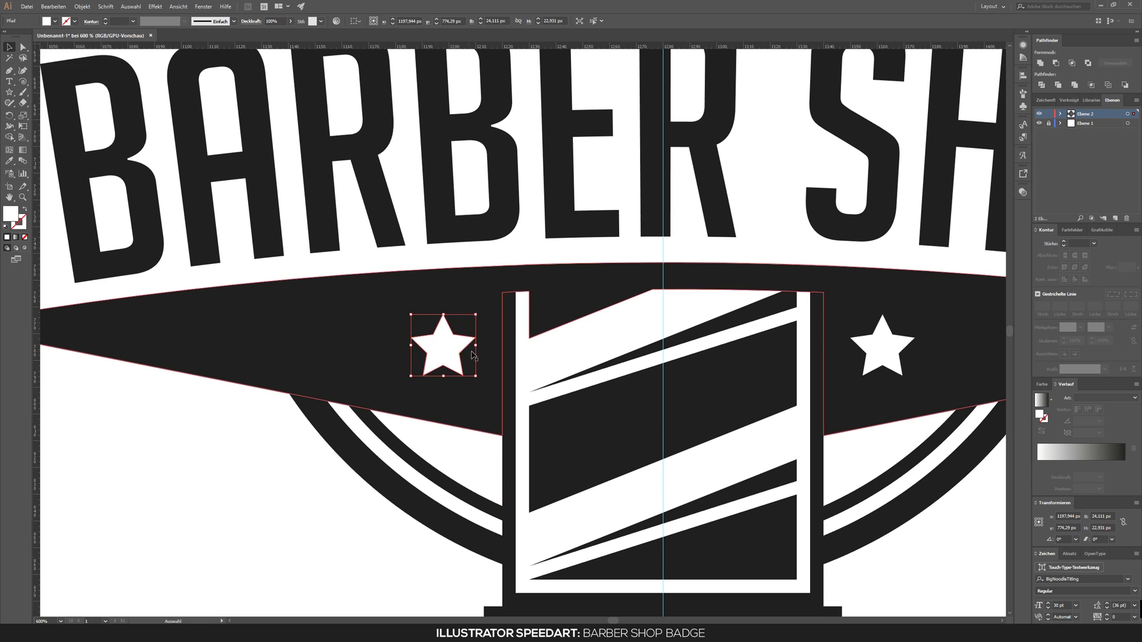
scroll(288, 482, "down", 4)
Marquee-select the whole badge, scale it up by a corner handle, and deselect
left_click(591, 492)
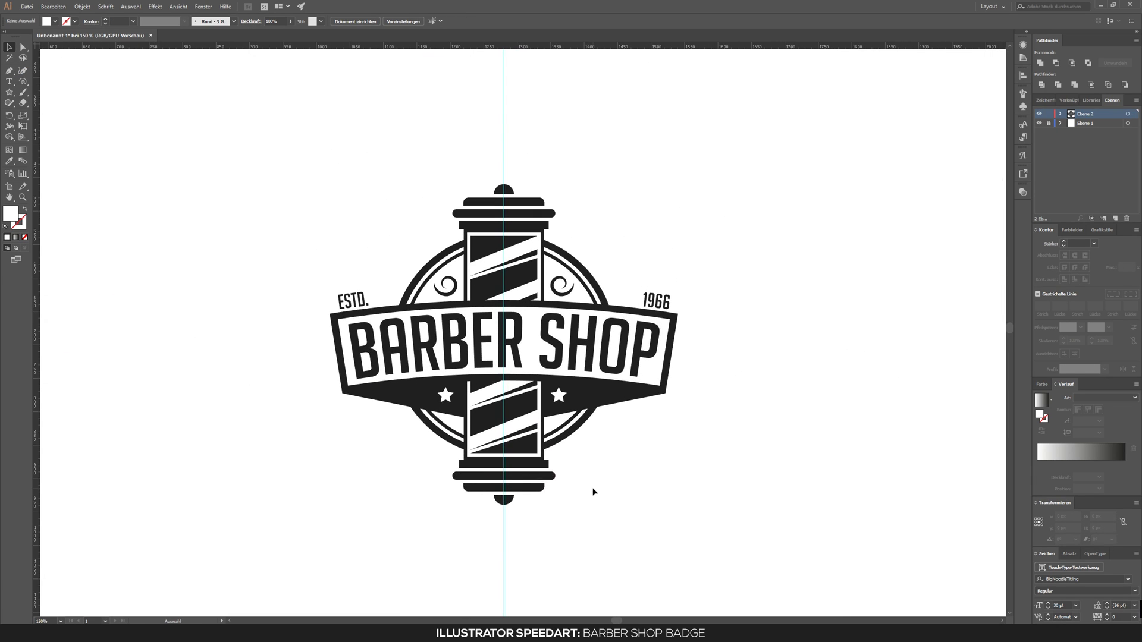
scroll(627, 422, "up", 4)
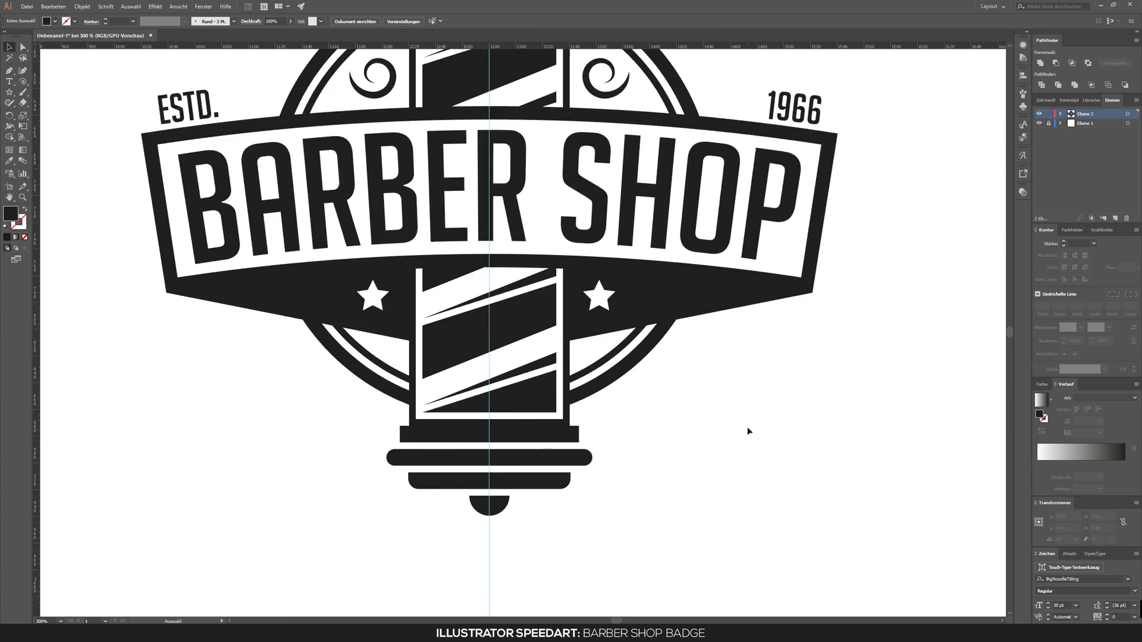
scroll(747, 427, "down", 4)
left_click_drag(782, 510, 248, 161)
scroll(247, 160, "down", 1)
left_click_drag(684, 179, 708, 173)
left_click(739, 344)
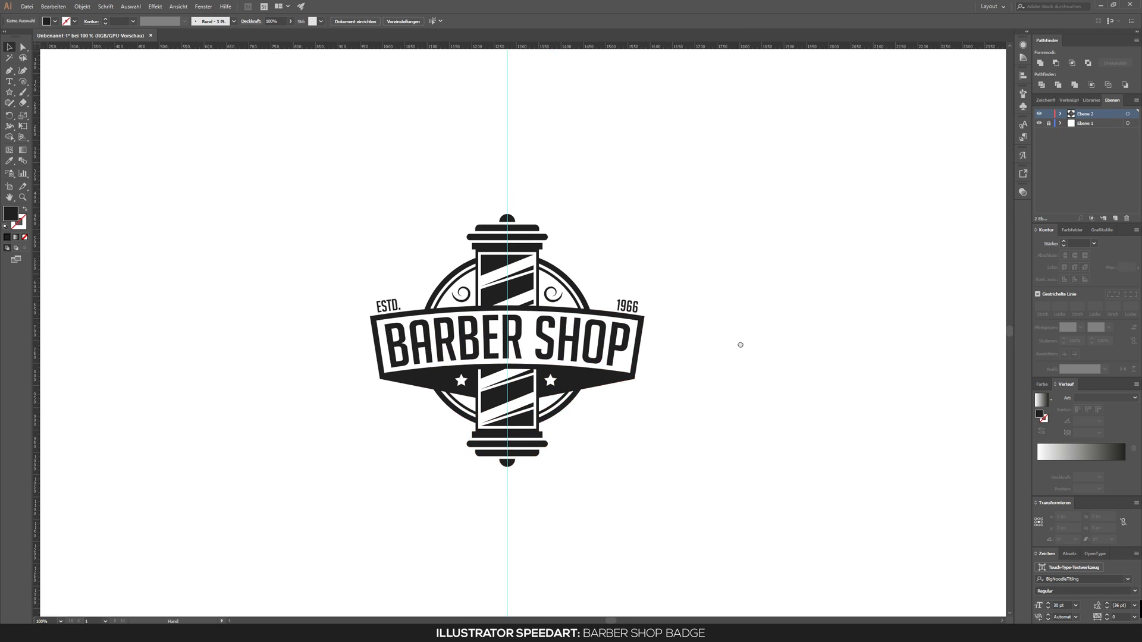